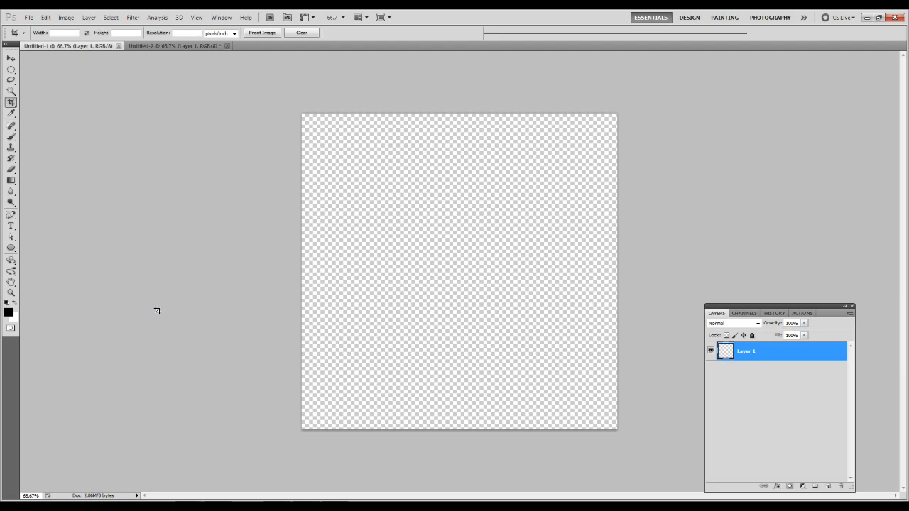
Open the pyro folder inside the tf2 ref reference folder in File Explorer.
key("v")
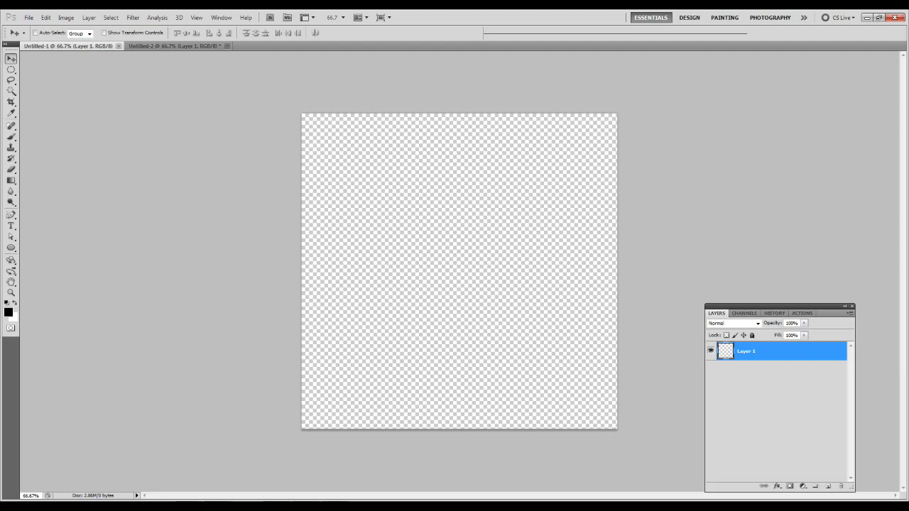
left_click(184, 492)
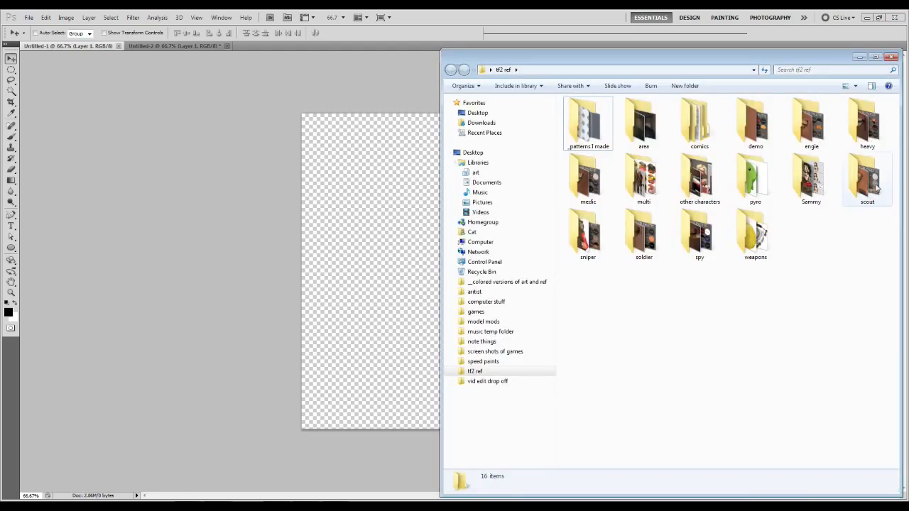
left_click(757, 169)
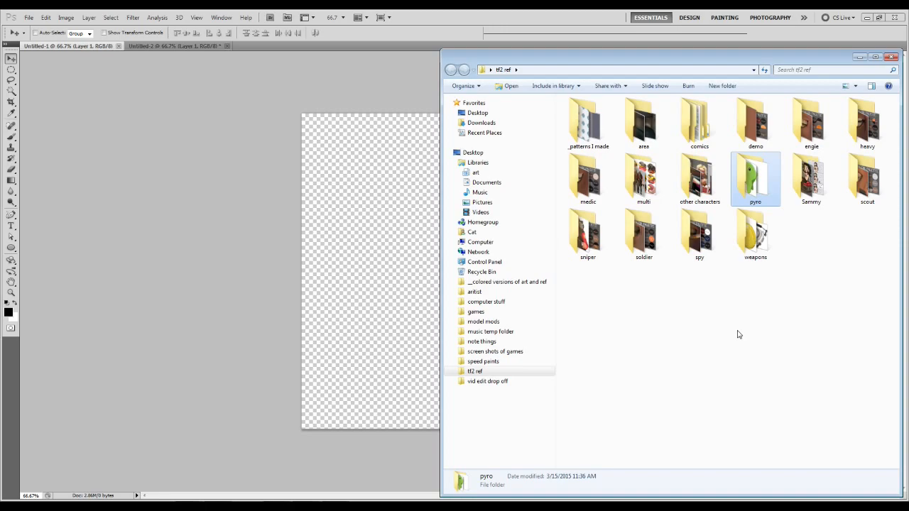
left_click(734, 352)
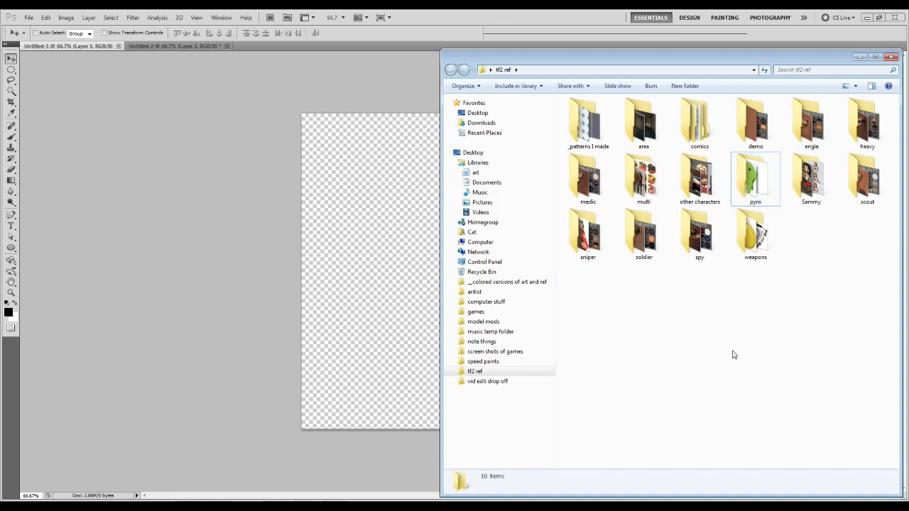
double_click(754, 183)
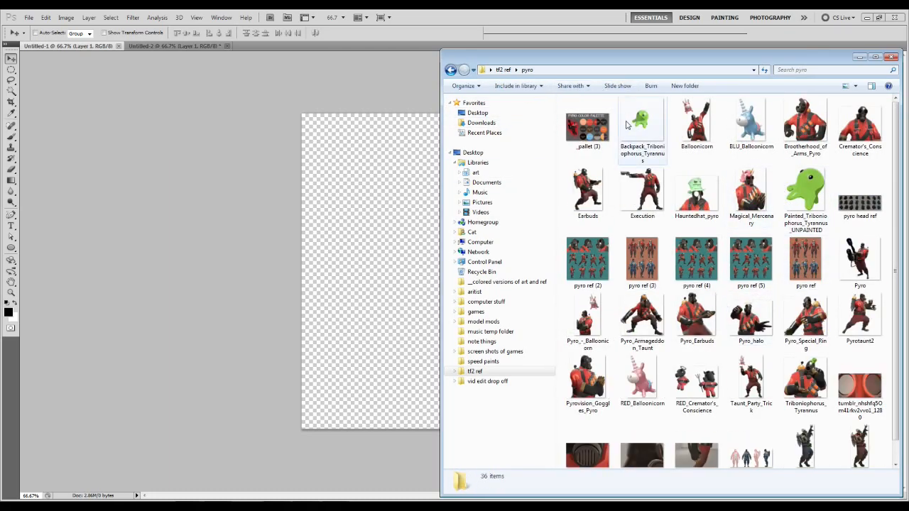
Open the Backpack_Triboniophorus_Tyrannus image from the pyro folder in Photoshop as its own document.
scroll(787, 318, "down", 1)
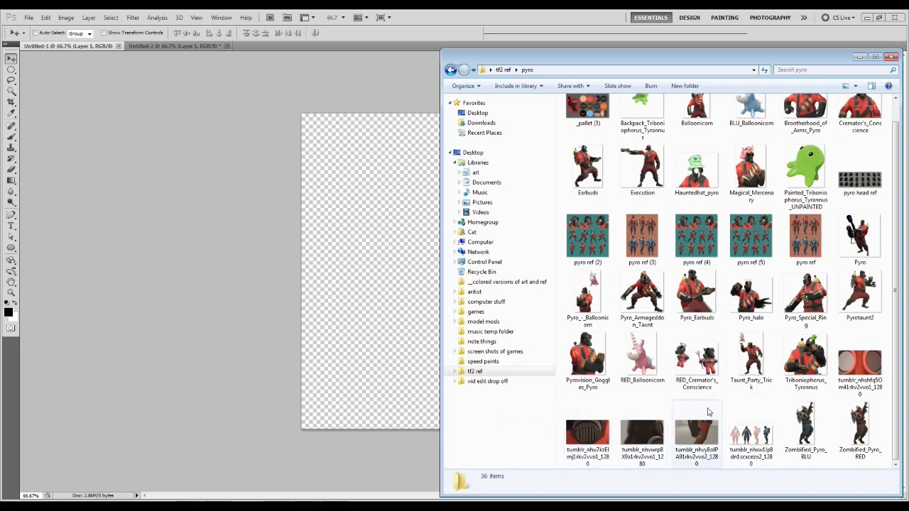
scroll(784, 419, "up", 1)
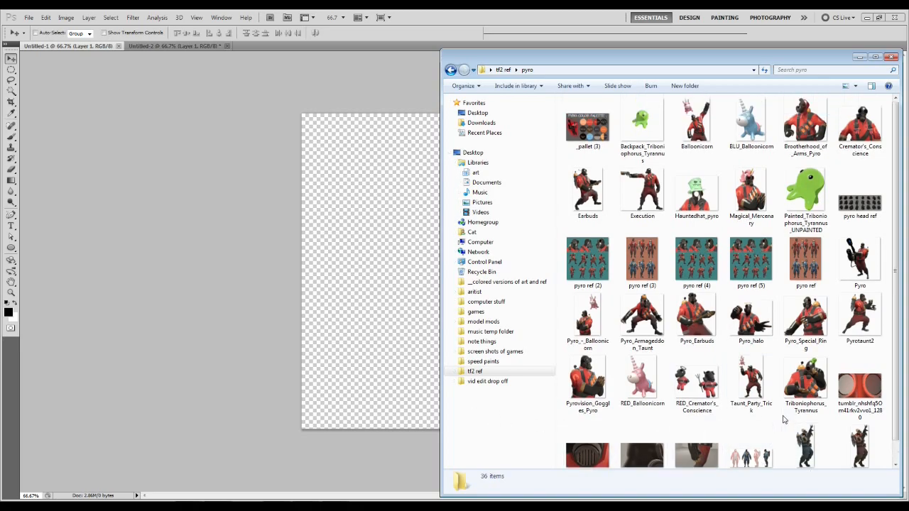
left_click(641, 126)
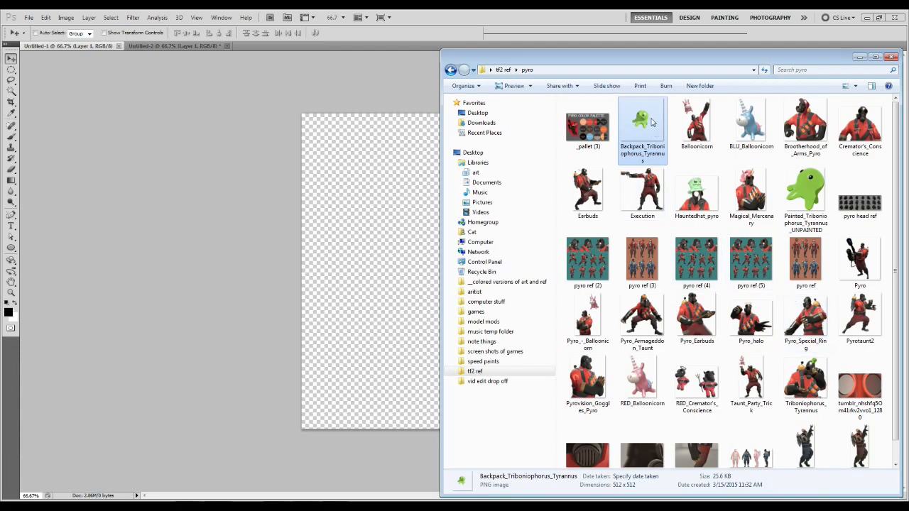
left_click_drag(643, 122, 363, 35)
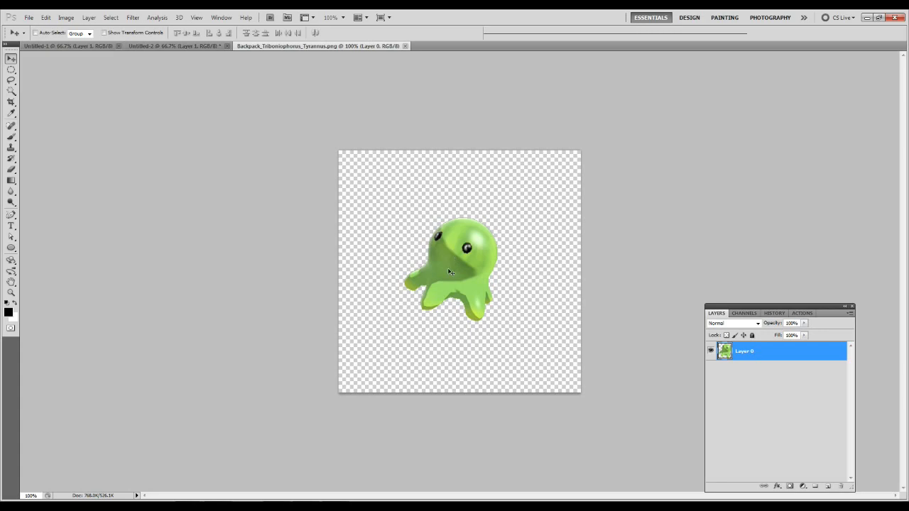
Float the green creature image in its own window beside the blank canvas and shrink the window around the creature.
left_click_drag(268, 47, 65, 125)
left_click_drag(194, 115, 798, 65)
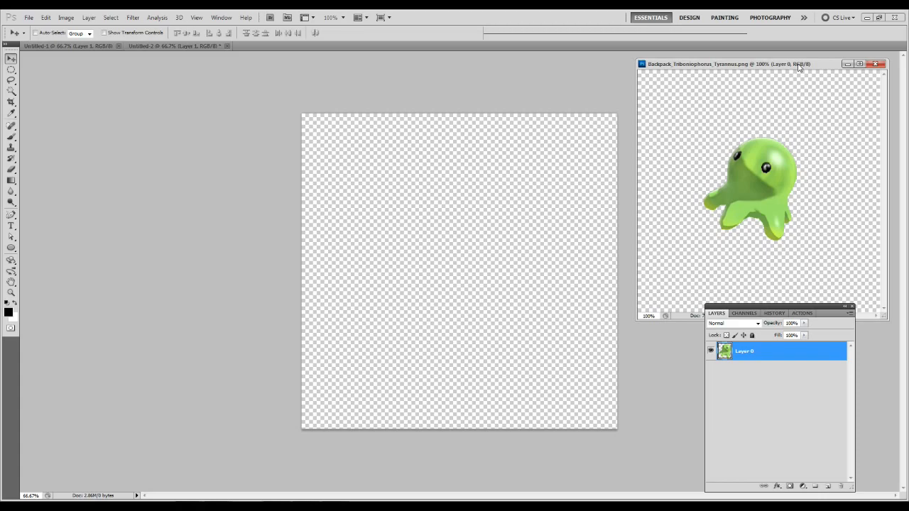
left_click_drag(638, 319, 693, 273)
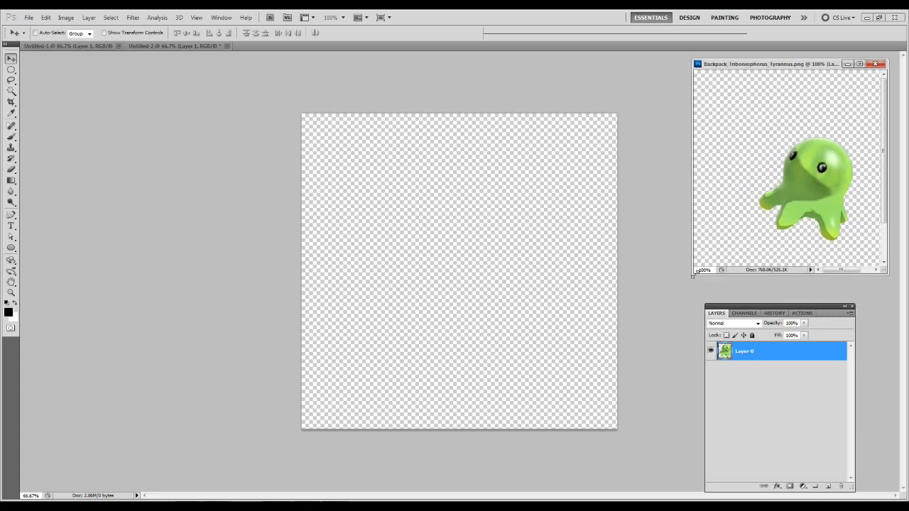
mouse_move(837, 273)
left_mouse_down()
mouse_move(857, 273)
mouse_move(844, 273)
left_mouse_up()
left_click_drag(781, 59, 779, 104)
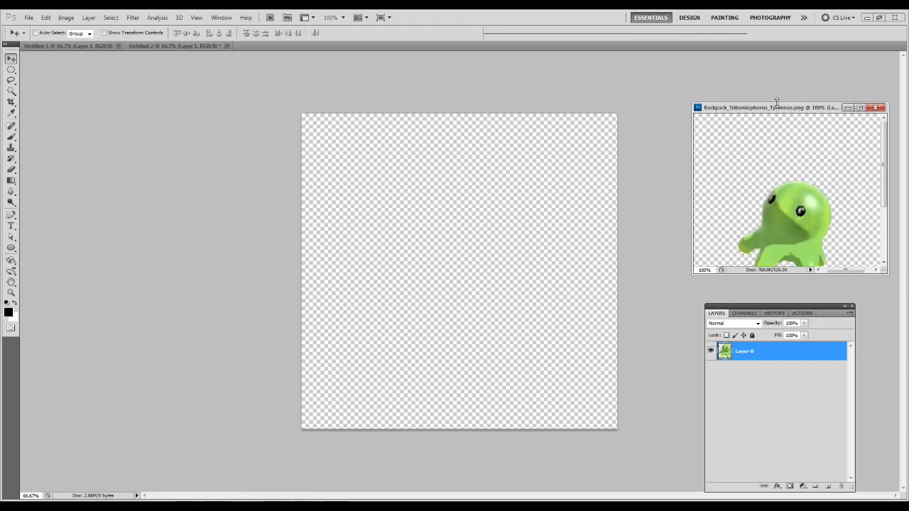
left_click_drag(885, 166, 883, 182)
left_click_drag(777, 108, 765, 64)
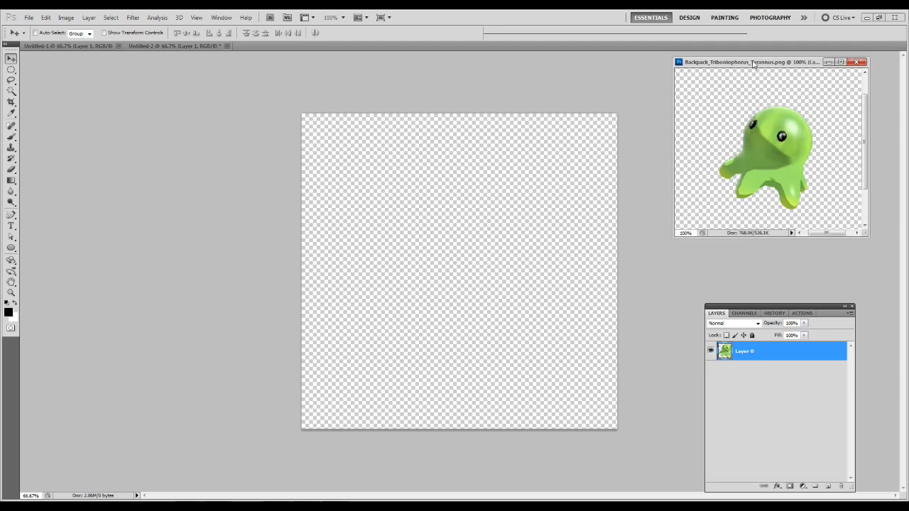
Tighten the floating window's edges closer around the green creature.
left_click_drag(754, 59, 755, 75)
scroll(865, 145, "down", 1)
left_click_drag(870, 140, 848, 140)
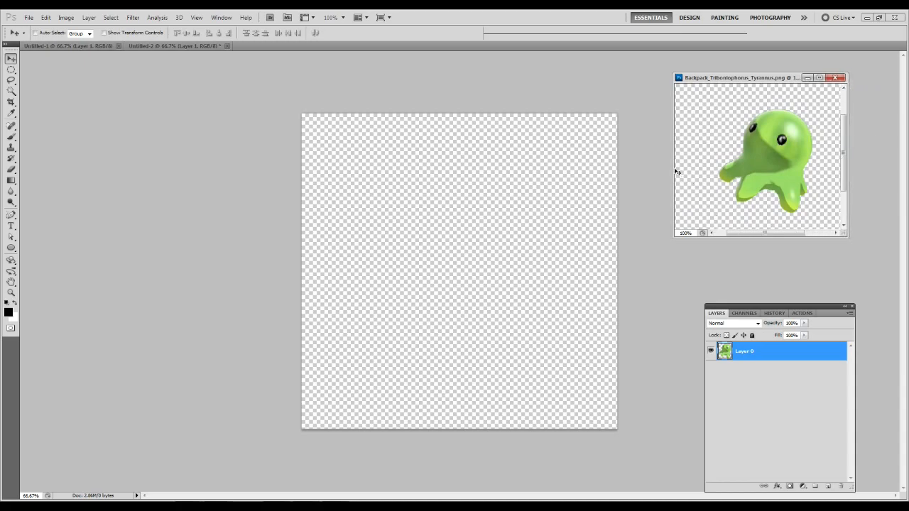
left_click_drag(675, 170, 689, 168)
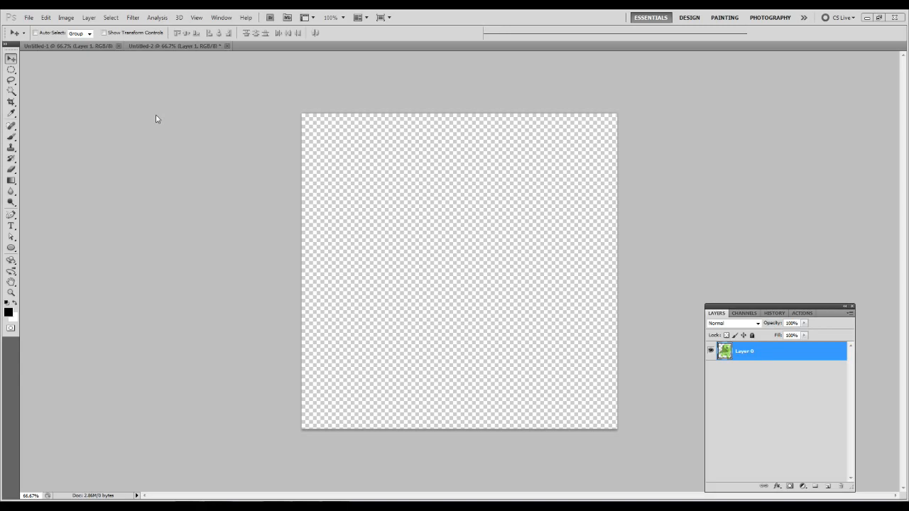
Place the floating reference window on the opposite side of the canvas, widen it slightly and centre the creature in it.
left_click_drag(157, 115, 156, 83)
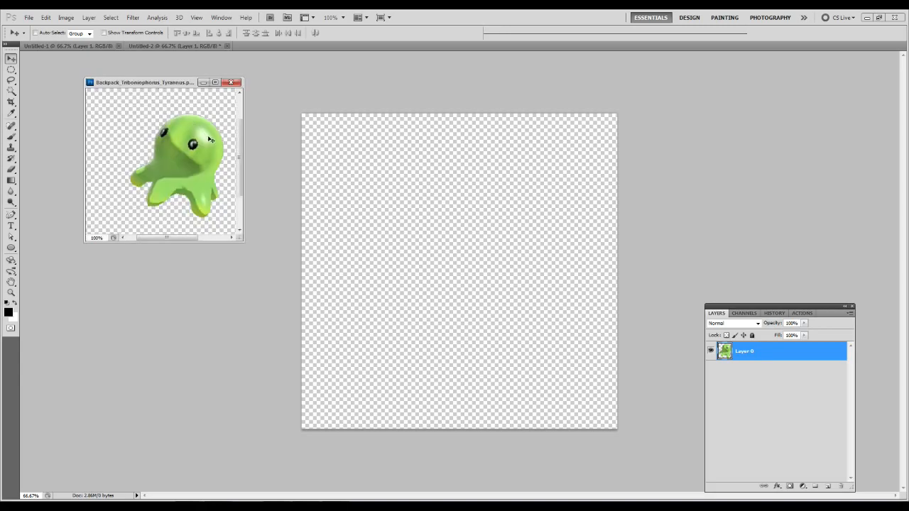
left_click_drag(243, 147, 252, 146)
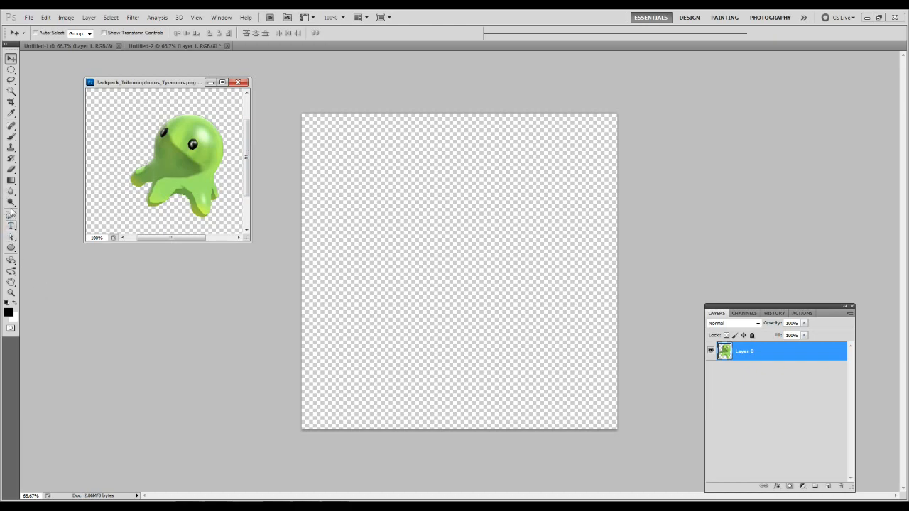
left_click_drag(139, 240, 154, 258)
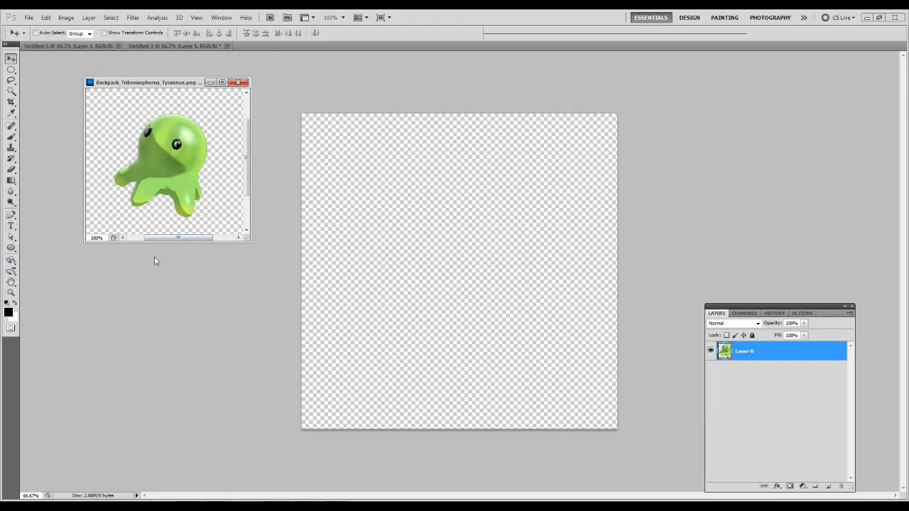
Crop the creature image to the area shown in its floating window, reposition the window and switch to the Untitled-2 document.
key("c")
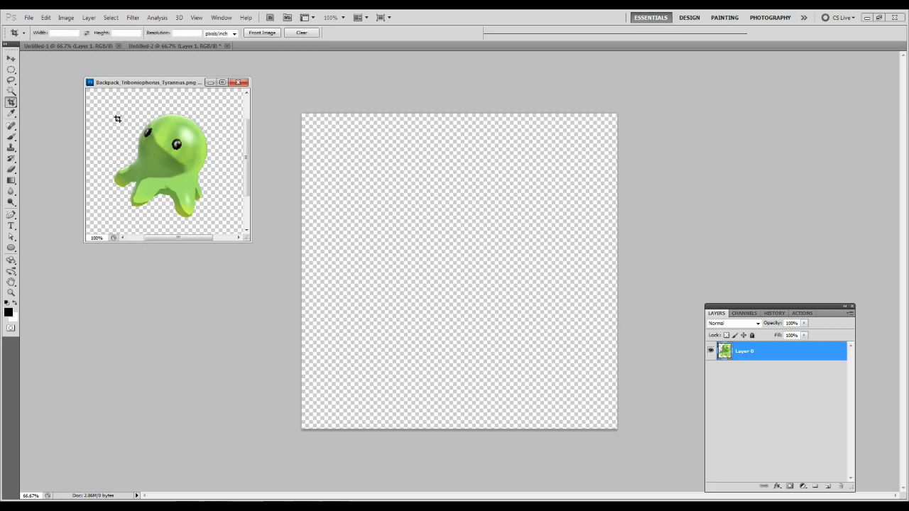
left_click_drag(89, 91, 240, 230)
key("Return")
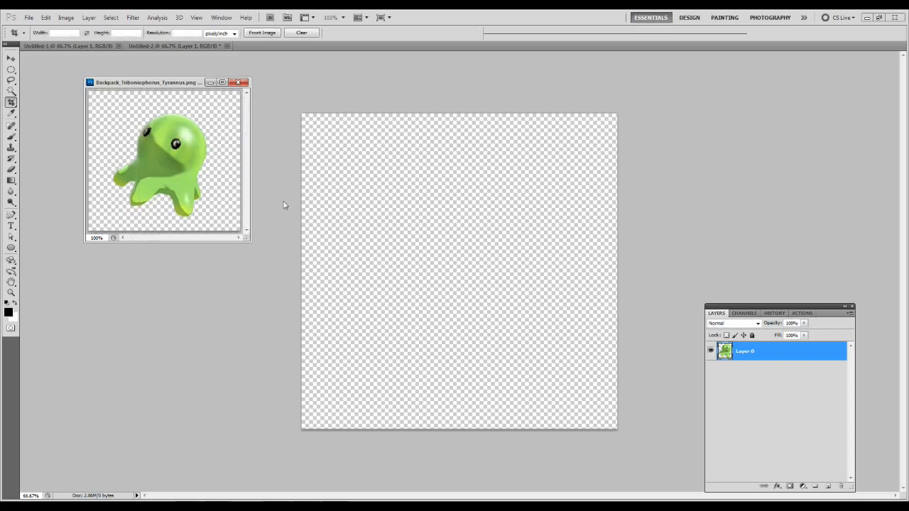
left_click_drag(175, 83, 162, 76)
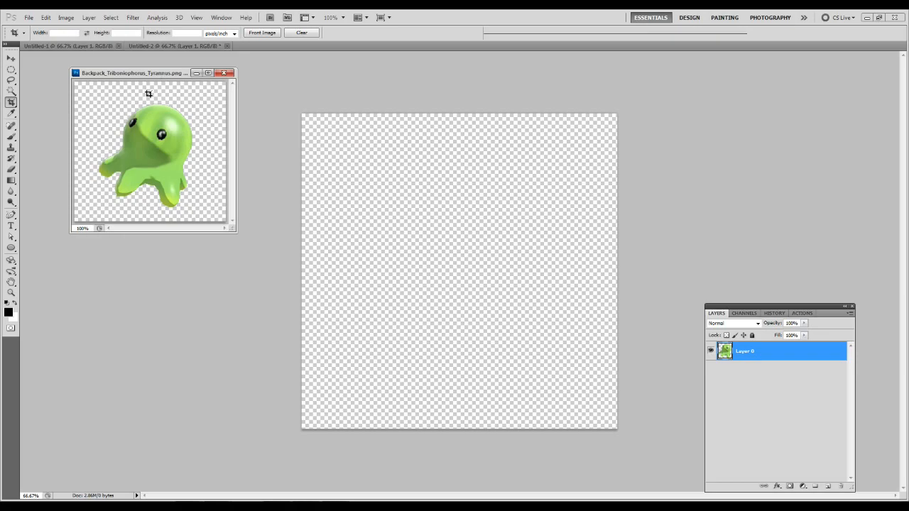
left_click(146, 46)
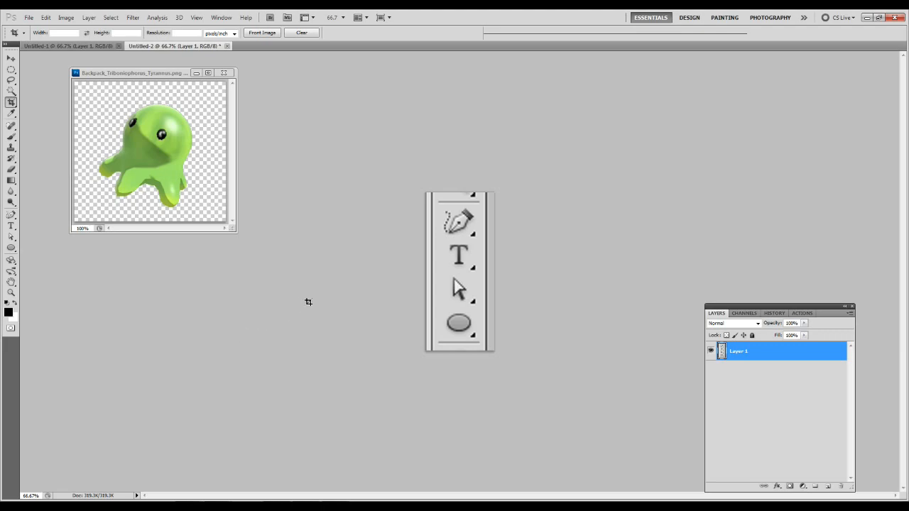
key("ctrl+u")
left_click_drag(377, 242, 310, 251)
left_click(377, 278)
Colorize the picture of the toolbar icons in blue with Hue/Saturation.
key("ctrl+u")
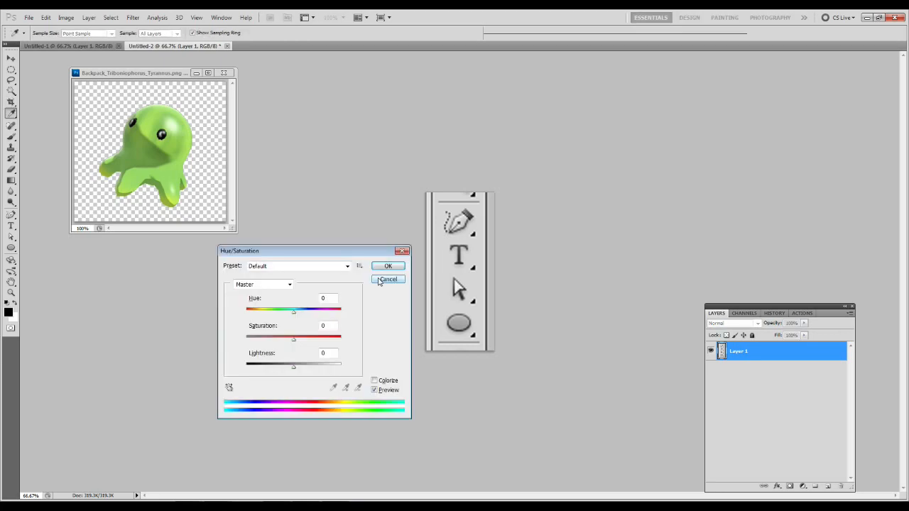
left_click(374, 381)
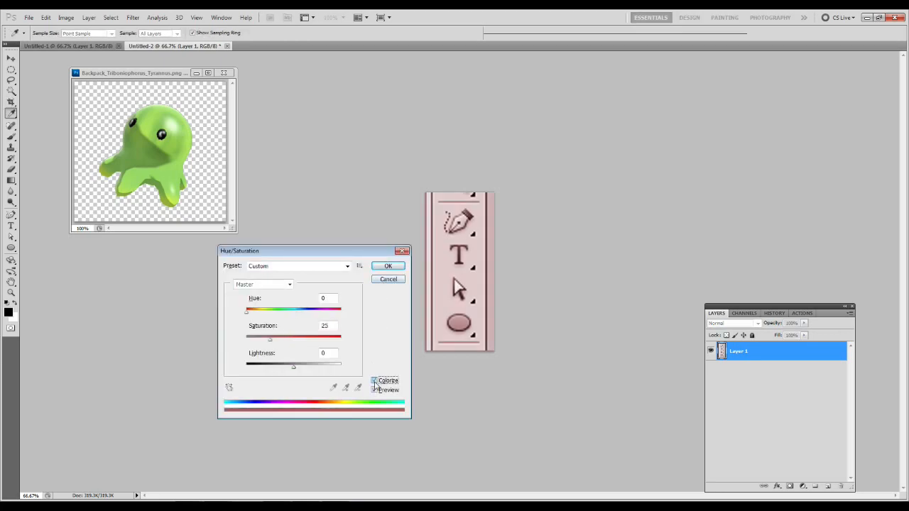
left_click_drag(248, 312, 309, 316)
left_click_drag(274, 343, 302, 369)
left_click(387, 265)
key("c")
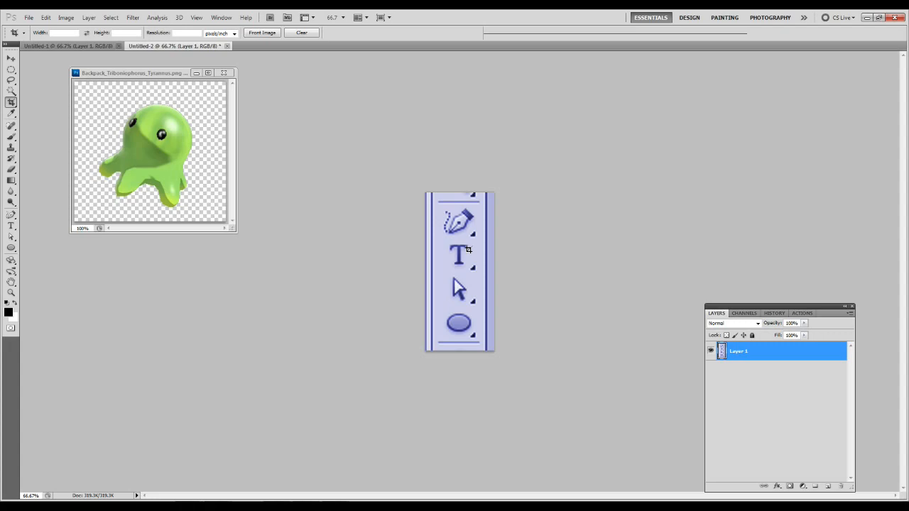
Colorize the toolbar icons picture in red using Hue/Saturation with hue 360, saturation 50 and lightness 0.
key("ctrl+u")
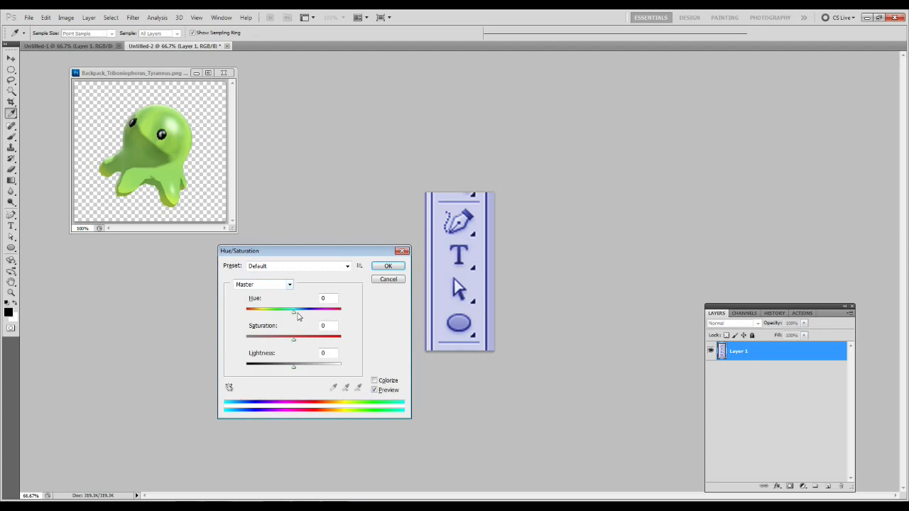
left_click_drag(297, 313, 329, 317)
left_click(379, 382)
left_click_drag(250, 312, 363, 317)
left_click_drag(270, 340, 293, 370)
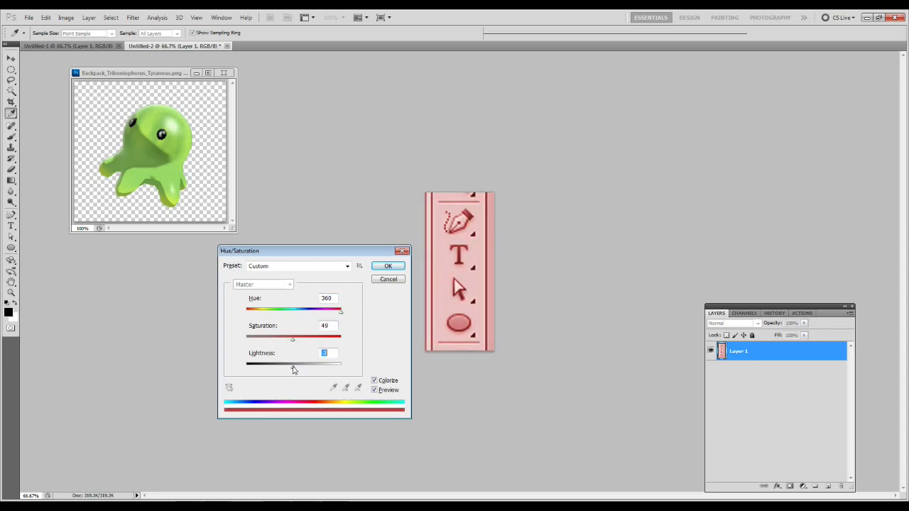
type("0")
double_click(333, 327)
type("50")
left_click(266, 311)
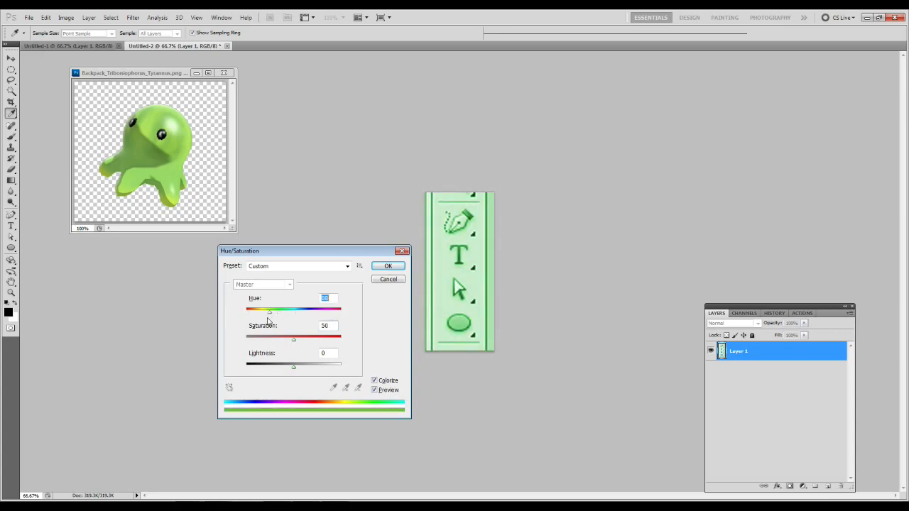
left_click_drag(273, 318, 358, 316)
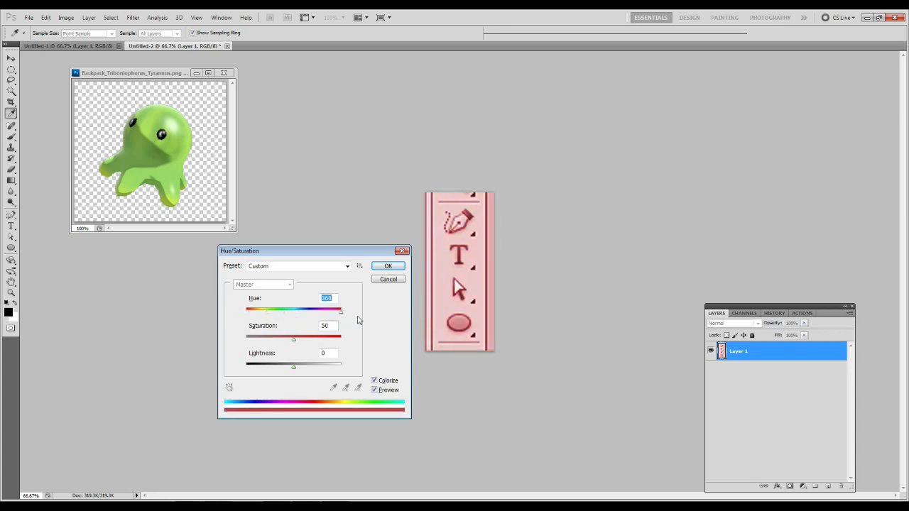
left_click(387, 266)
key("c")
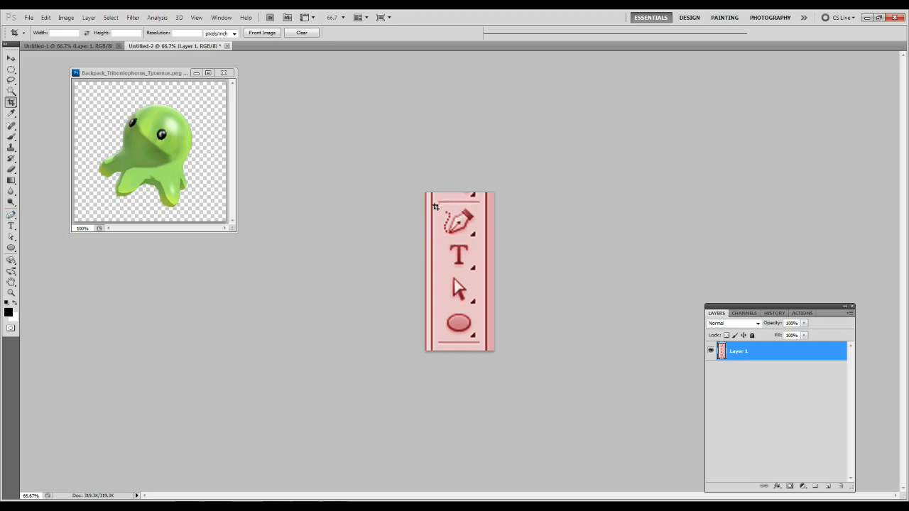
Draw an elliptical marquee selection around the pen icon in the toolbar picture and deselect it.
key("v")
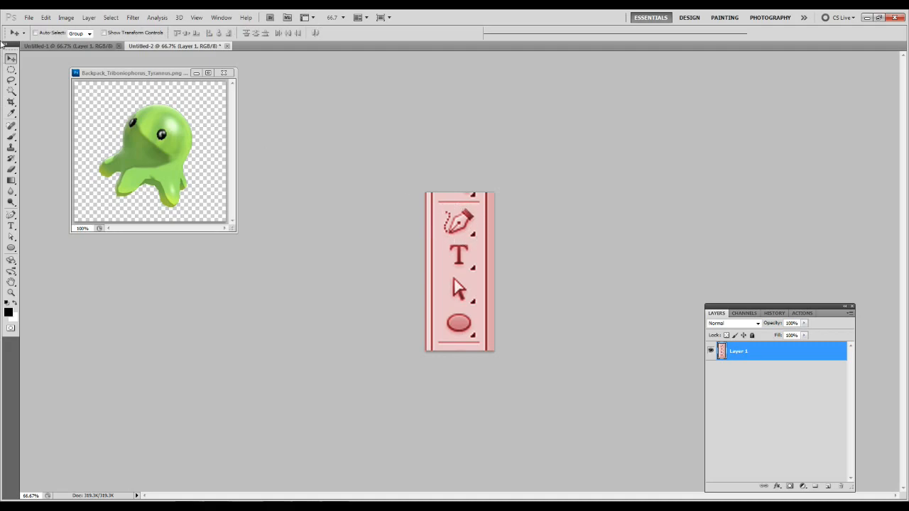
left_click(10, 68)
left_click_drag(431, 201, 491, 241)
left_click(476, 231)
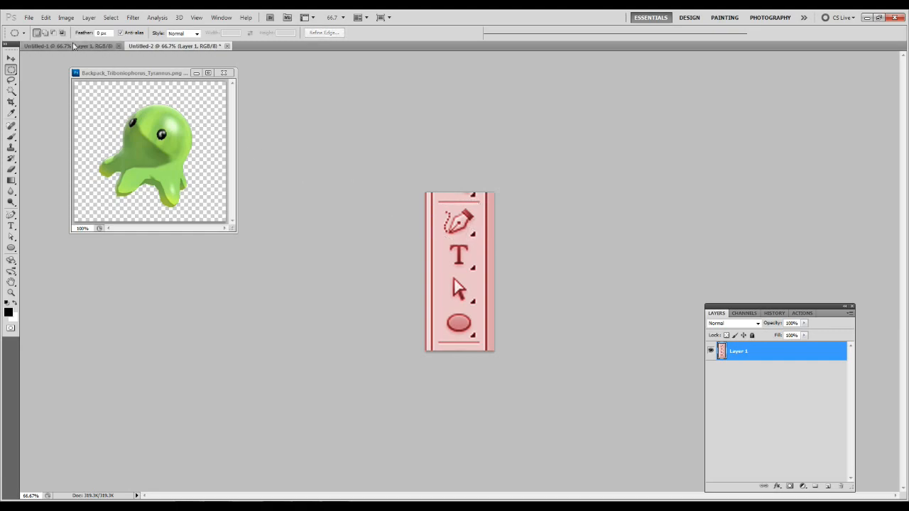
Look briefly at Untitled-1, return to Untitled-2, try the Freeform Pen tool and activate the Direct Selection tool.
left_click(74, 47)
left_click(164, 46)
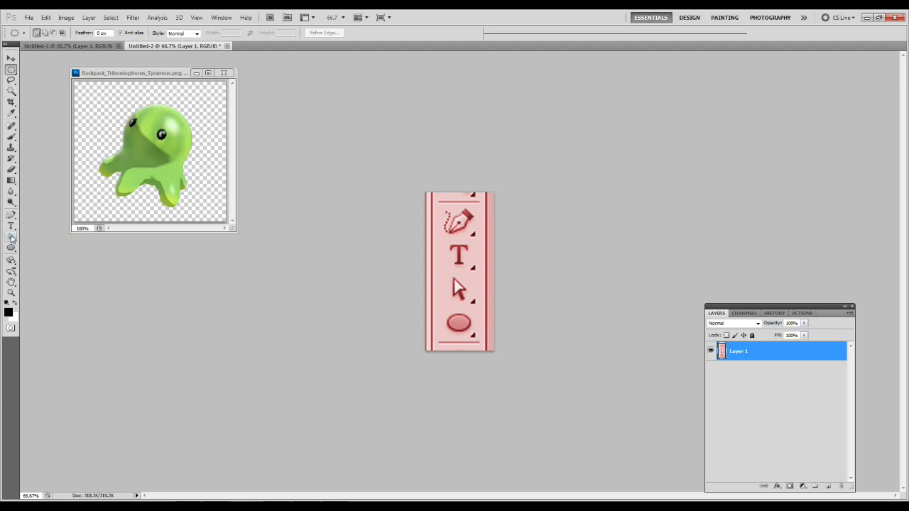
left_click(11, 238)
left_click(12, 215)
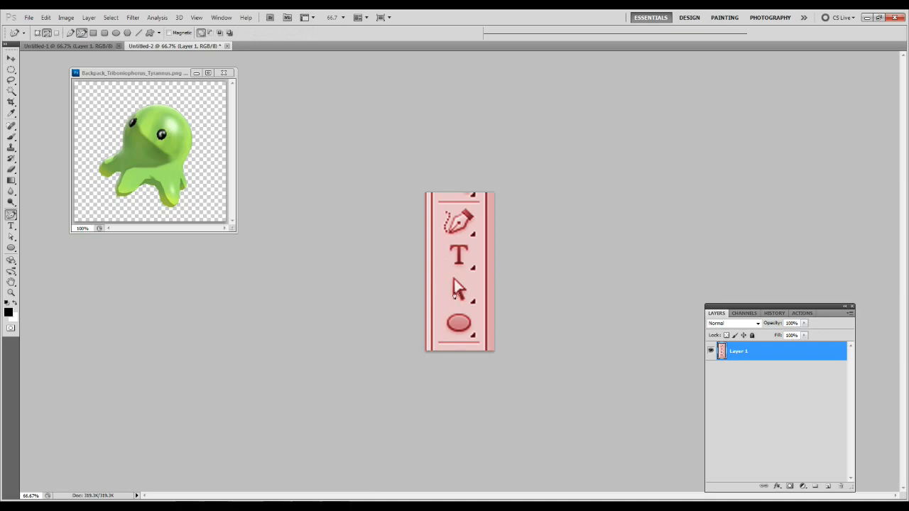
key("a")
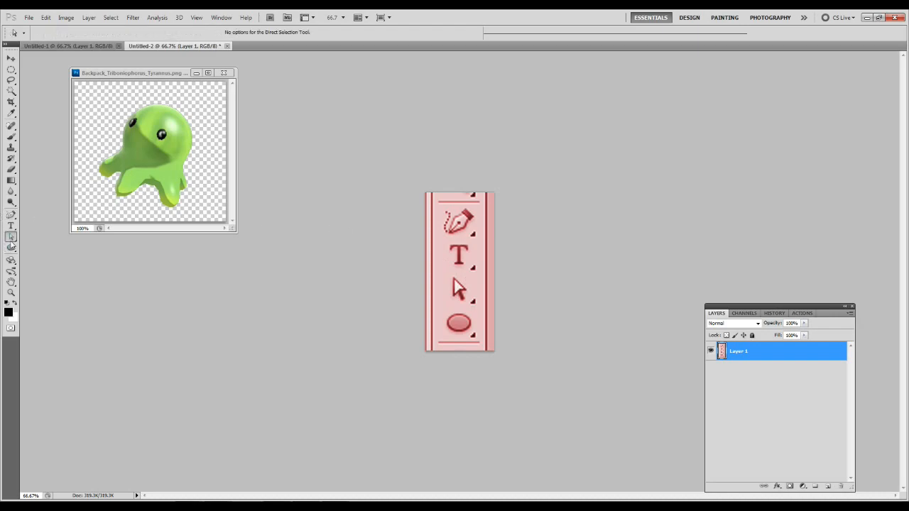
Compare the Freeform Pen, Ellipse and Direct Selection tools in Untitled-2, ending on the Direct Selection tool.
left_click(10, 216)
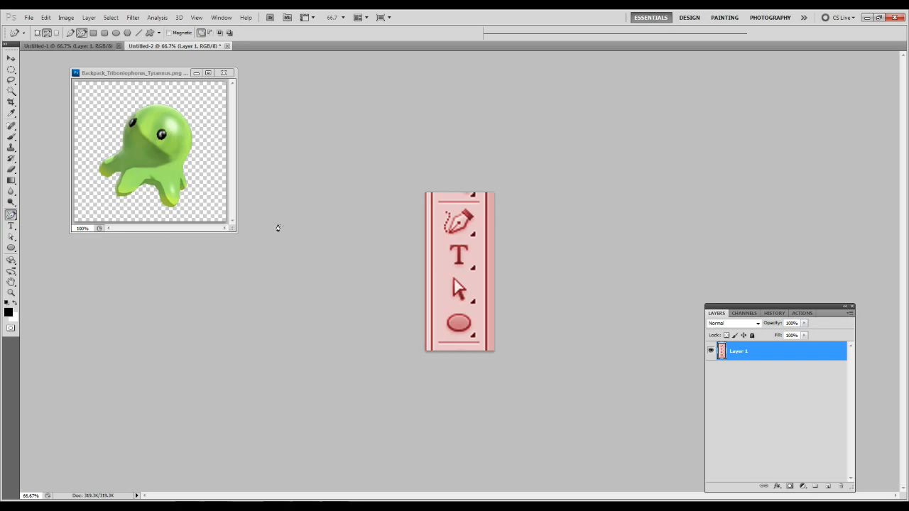
key("a")
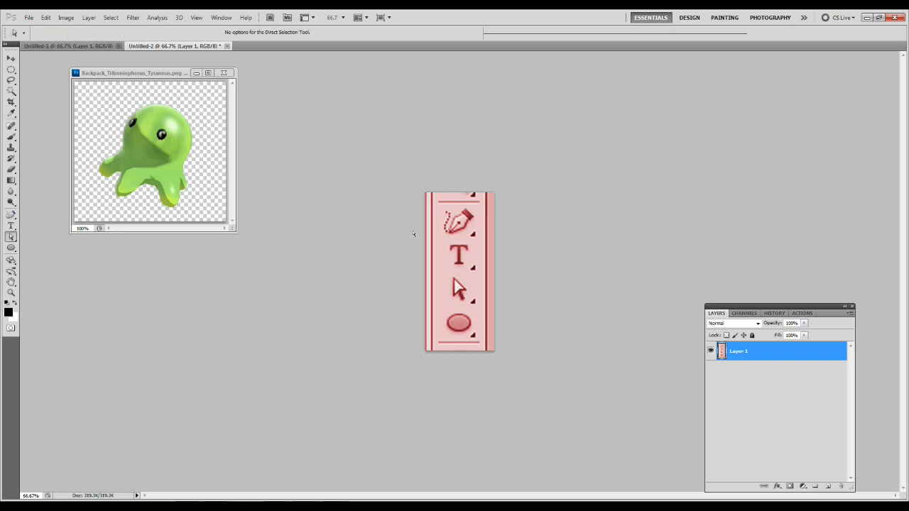
left_click(10, 248)
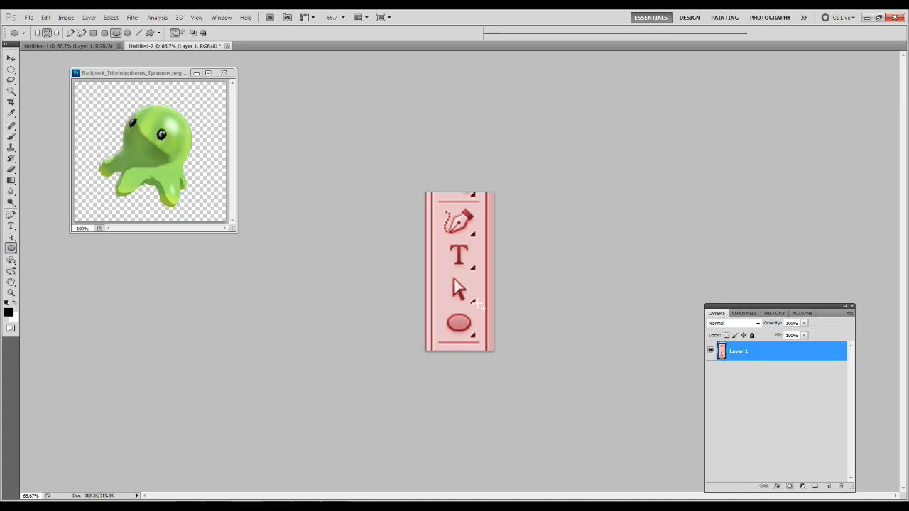
key("a")
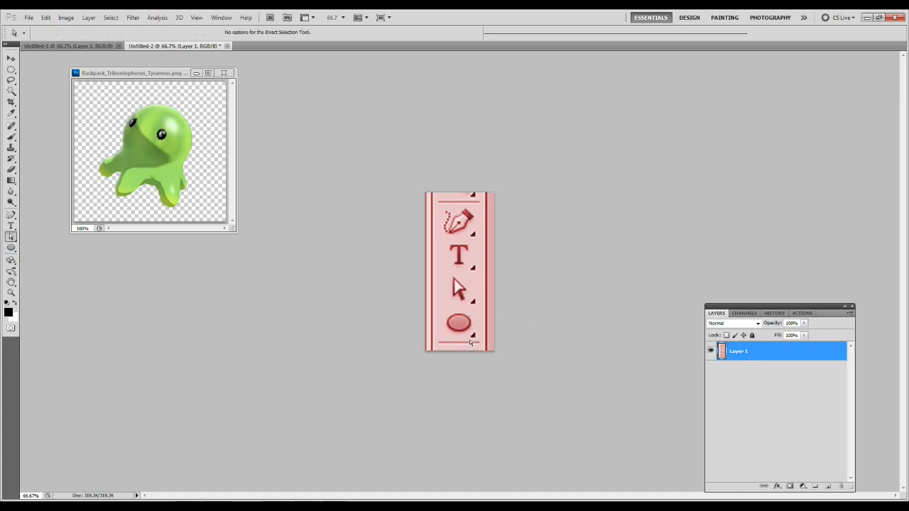
key("s")
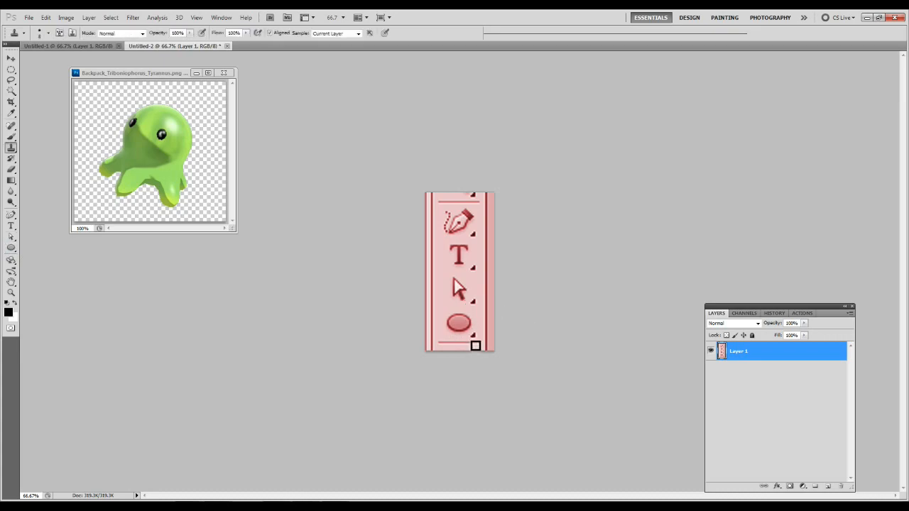
key("a")
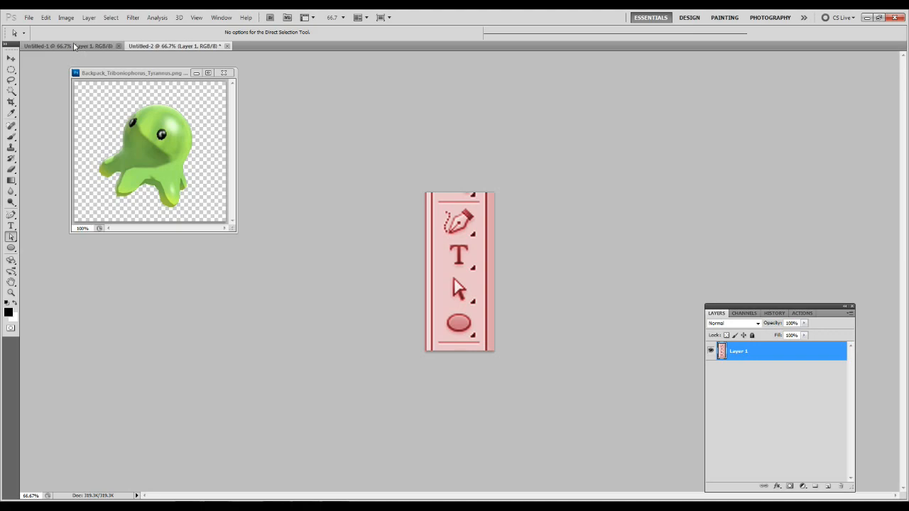
Return to the blank Untitled-1 canvas and activate the Ellipse tool for drawing paths.
left_click(75, 46)
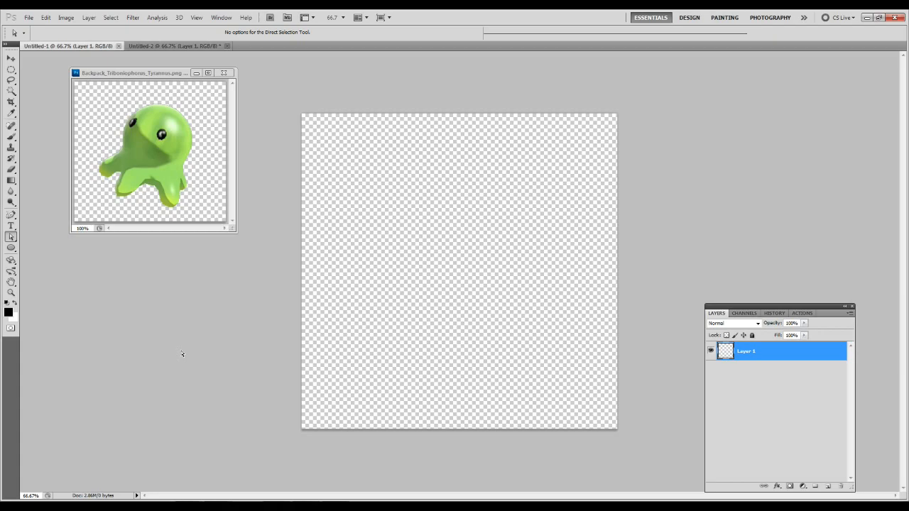
key("p")
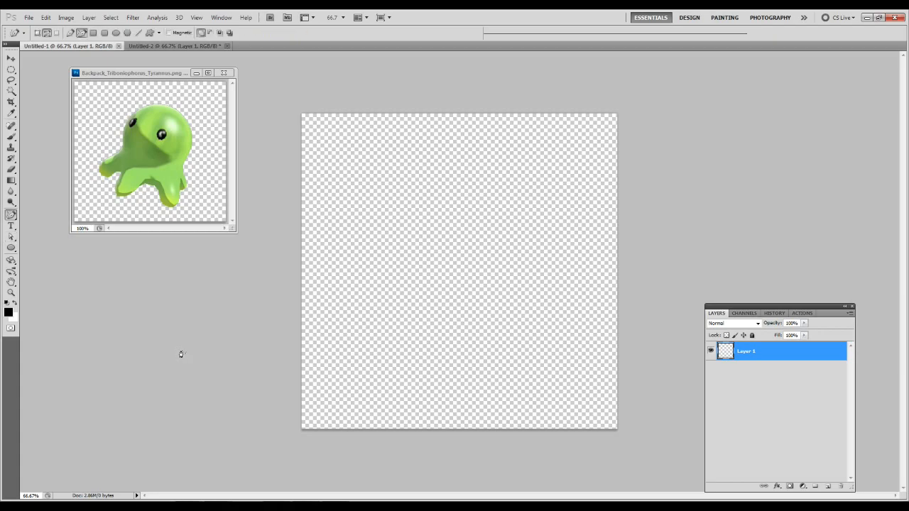
key("u")
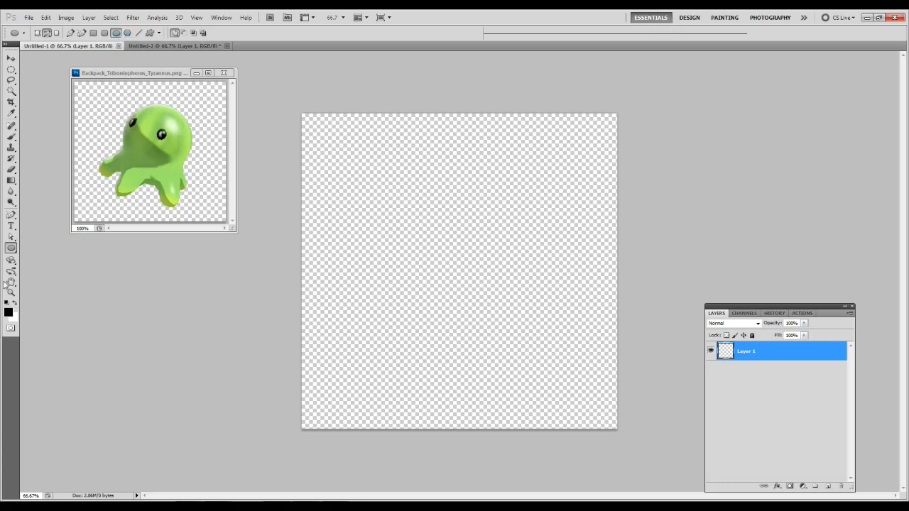
left_click(10, 214)
left_click(11, 59)
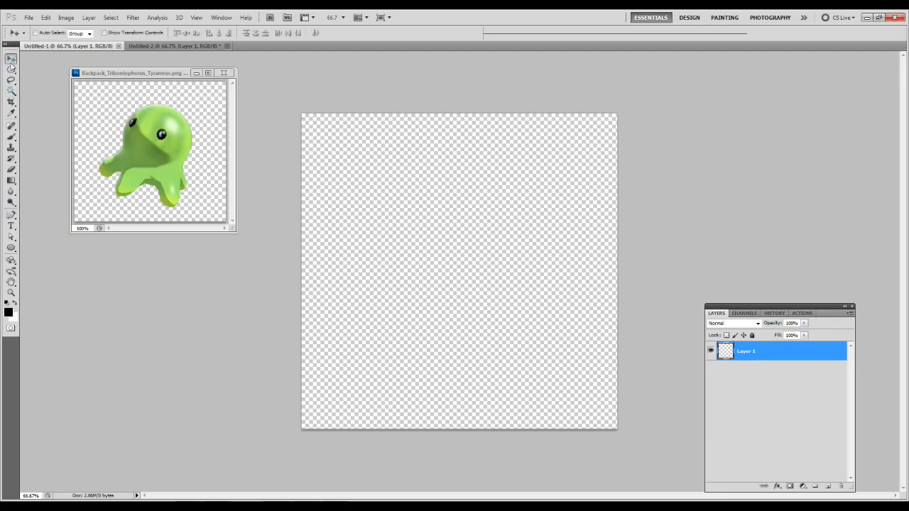
left_click(13, 250)
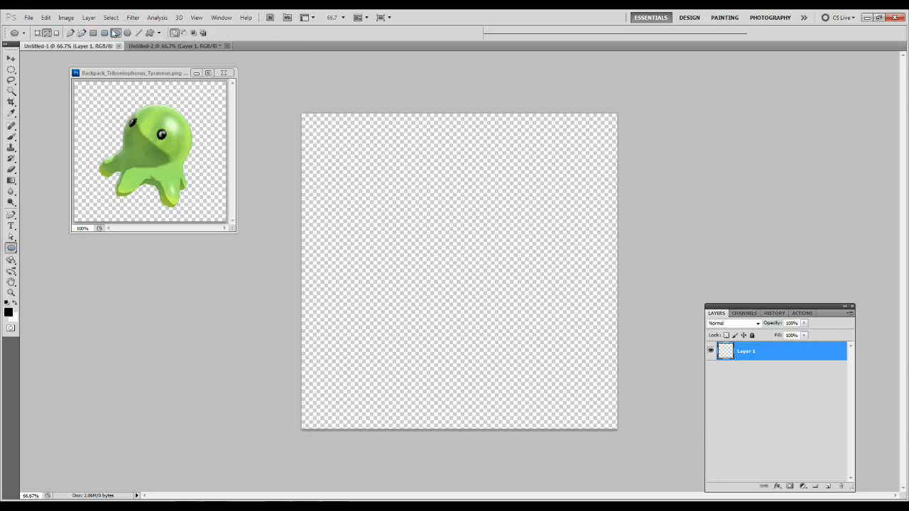
left_click(115, 32)
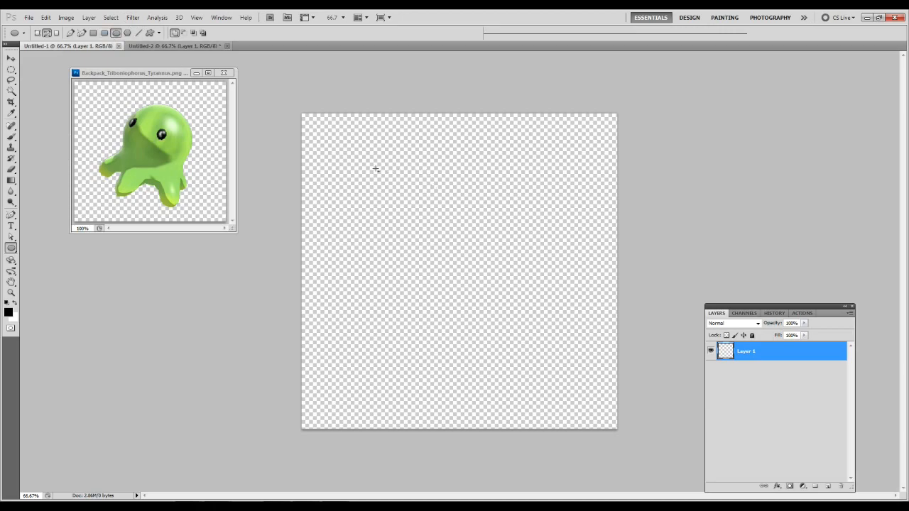
Try elliptical paths of different proportions and sizes on the canvas, undoing each one.
left_click_drag(375, 169, 422, 295)
key("ctrl+z")
left_click_drag(392, 148, 590, 354)
key("ctrl+z")
left_click_drag(407, 154, 608, 359)
key("ctrl+z")
Draw a circular path in the upper middle of the canvas and activate the Direct Selection tool.
left_click_drag(384, 155, 539, 318)
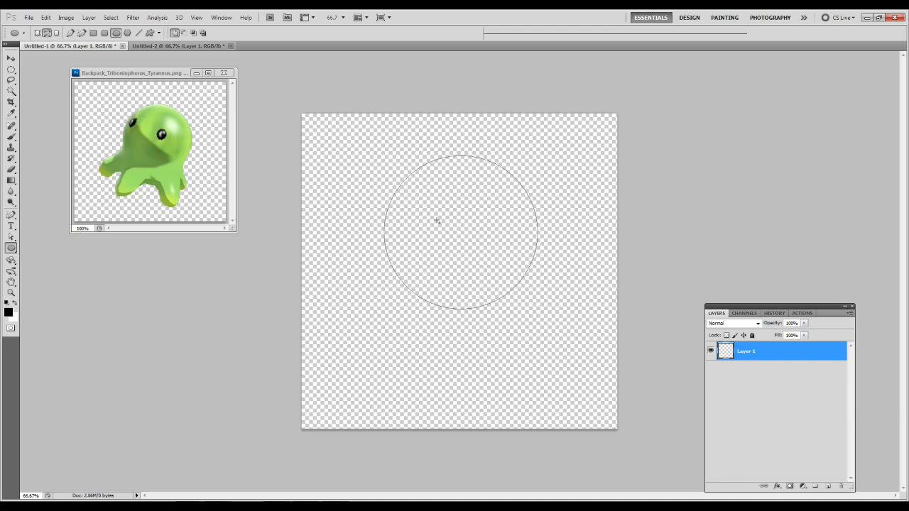
key("a")
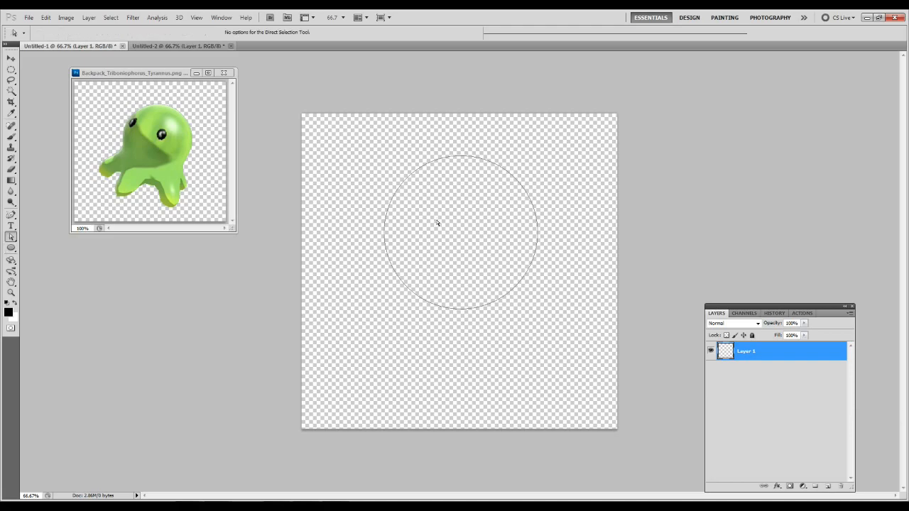
Paint a wavy black test stroke inside the circular path with the Brush tool and undo it.
right_click(429, 205)
left_click(424, 207)
key("b")
mouse_move(422, 205)
left_mouse_down()
mouse_move(457, 223)
mouse_move(461, 285)
left_mouse_up()
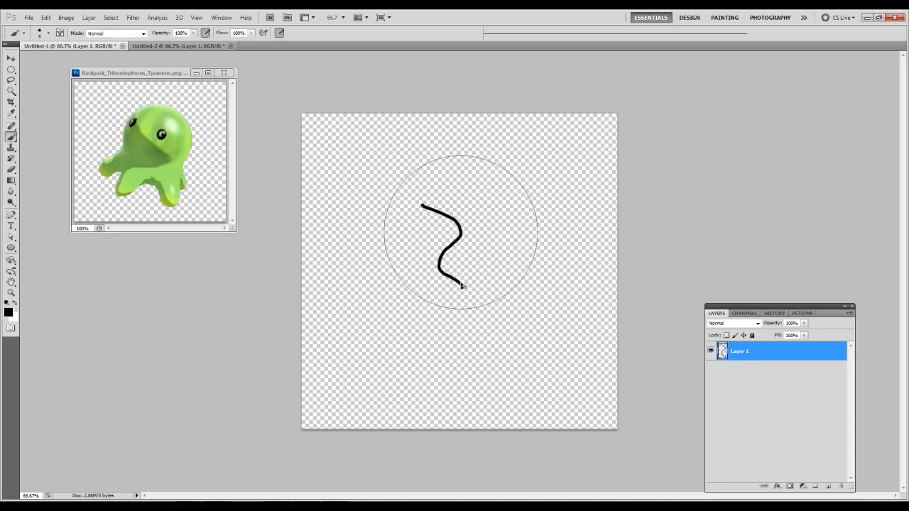
key("ctrl+z")
Bring up the Stroke Path options for the circle, choose Pencil as the stroking tool, and cancel.
key("a")
right_click(434, 224)
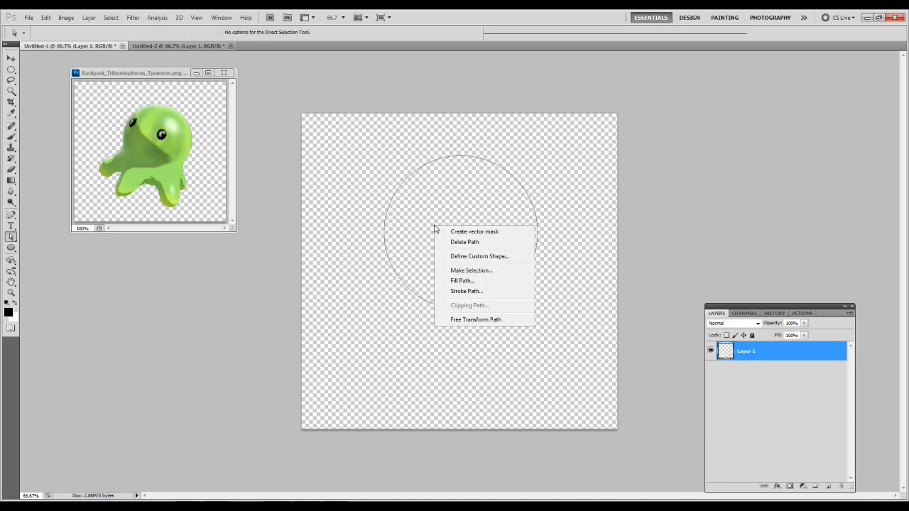
left_click(465, 292)
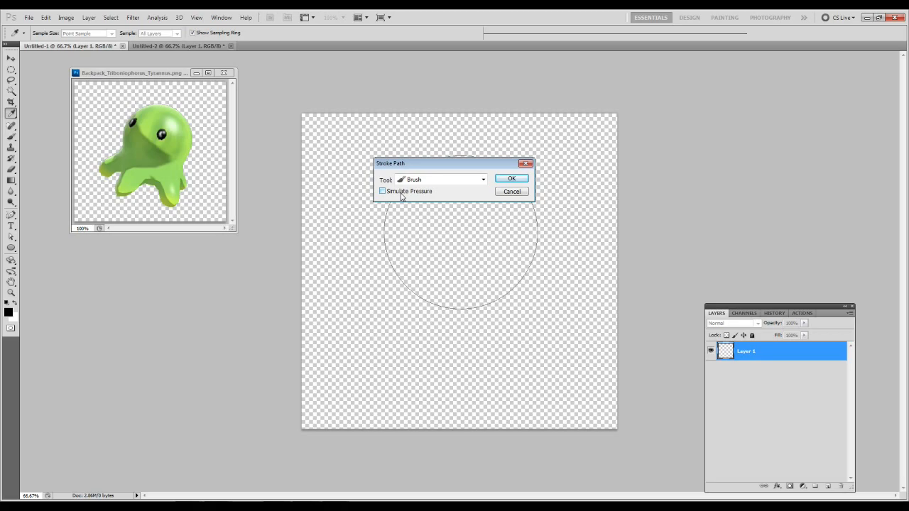
left_click(427, 181)
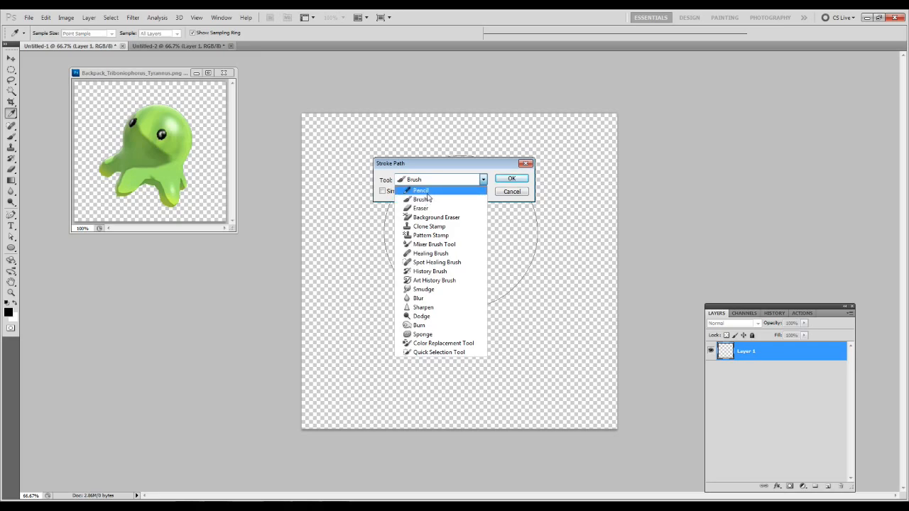
left_click(428, 192)
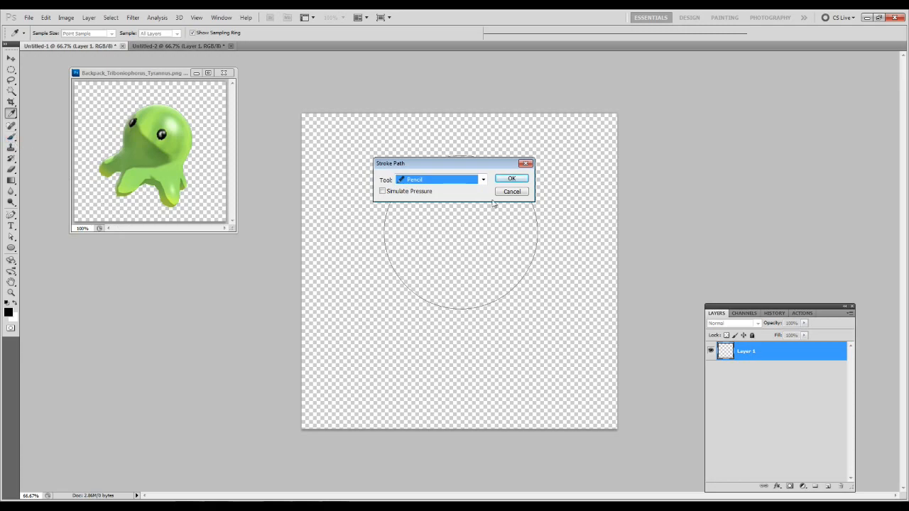
left_click(514, 193)
Look over the Brush tool variants and the path selection tool variants, keeping the Direct Selection tool active.
left_click(12, 139)
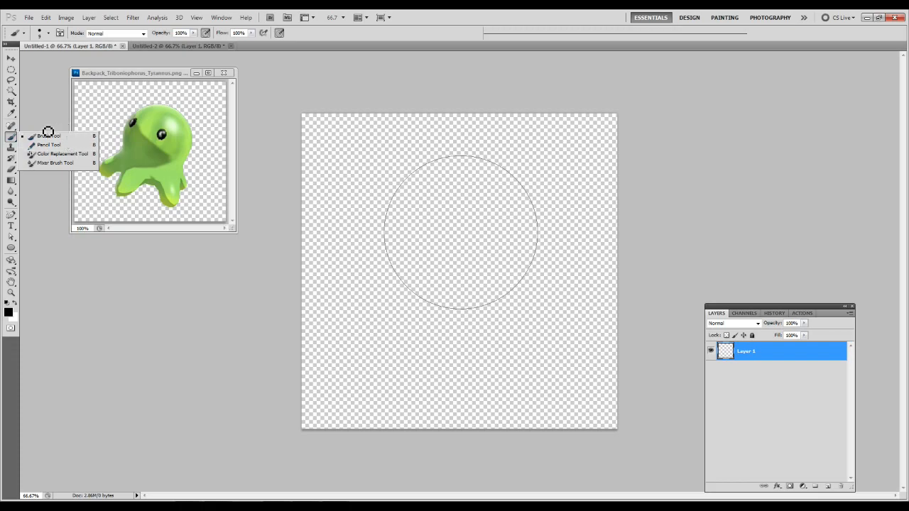
left_click(9, 139)
left_click(8, 138)
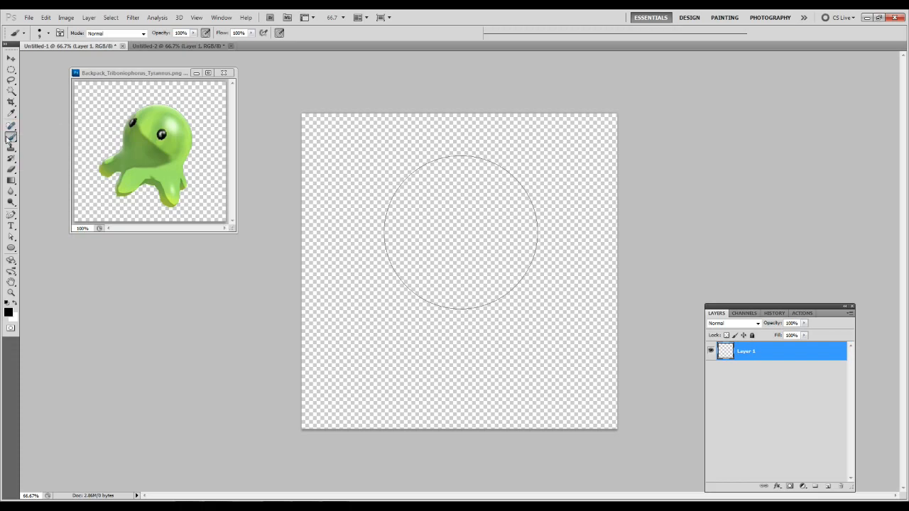
left_click(10, 238)
left_click(11, 238)
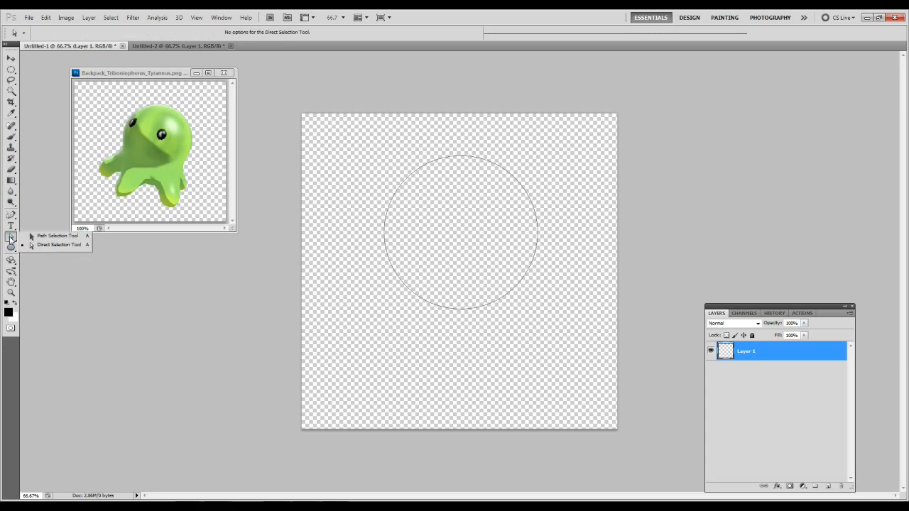
left_click(9, 238)
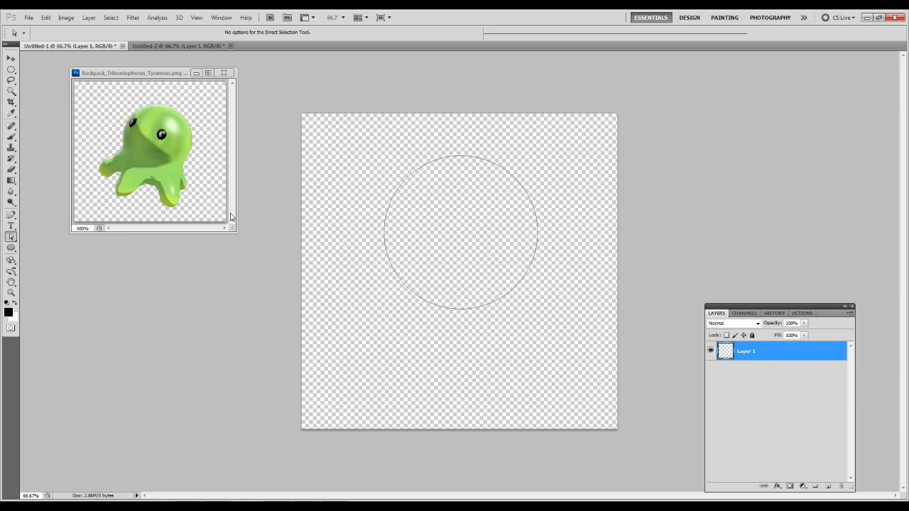
Check the Stroke Path settings for the circle with Brush as the tool, and cancel without stroking.
right_click(492, 225)
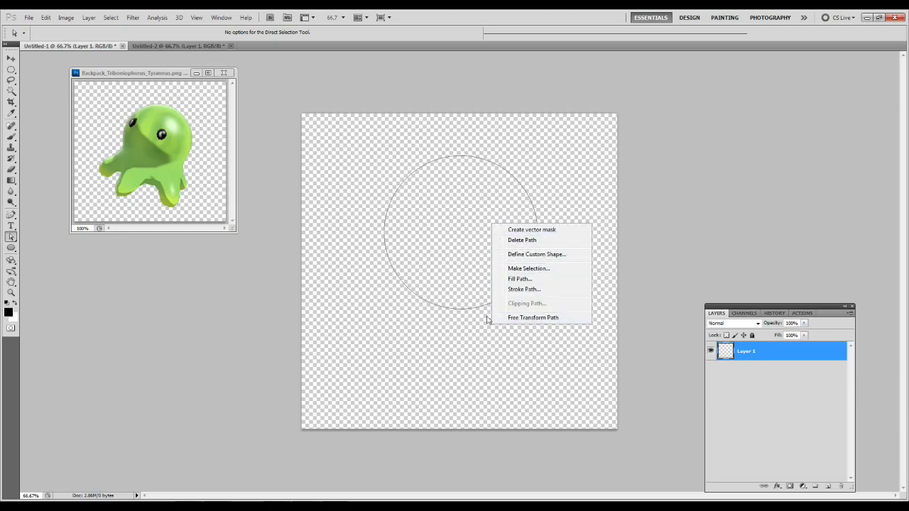
left_click(523, 289)
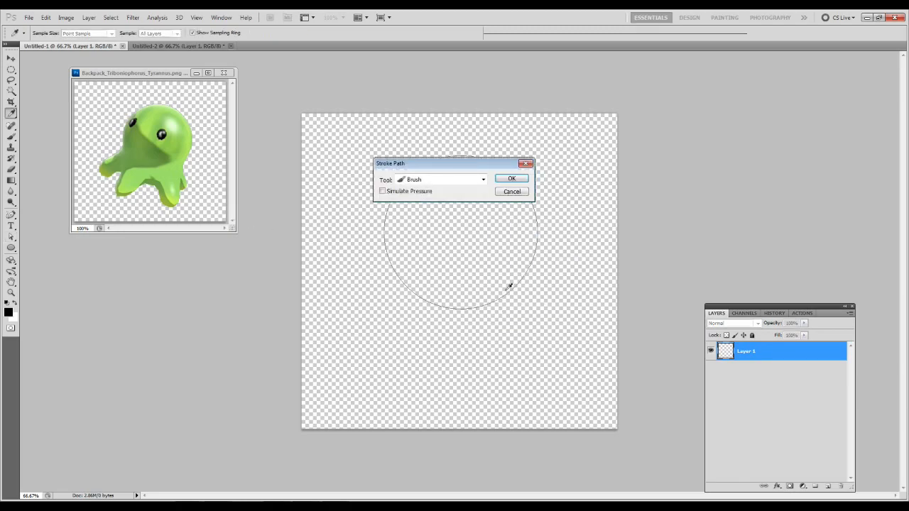
left_click(497, 190)
key("a")
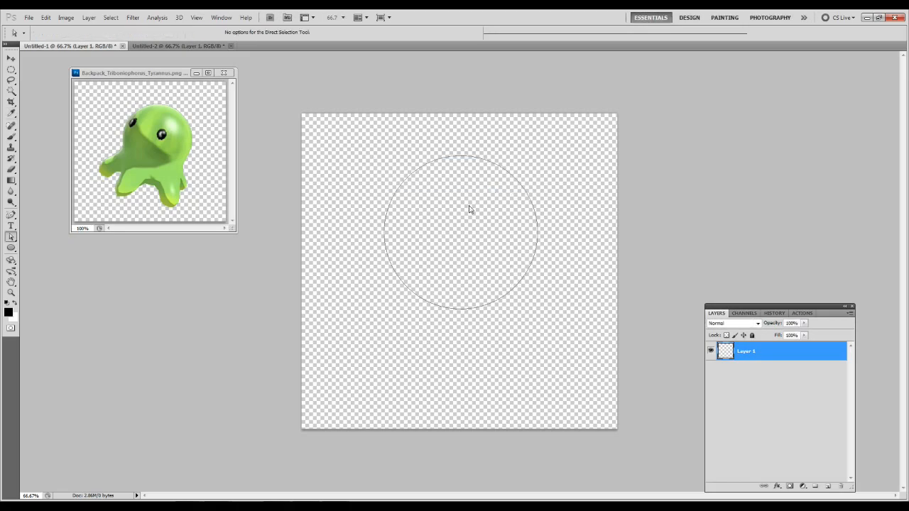
Examine the Fill Path settings for the circular path and cancel without filling.
right_click(468, 207)
left_click(489, 261)
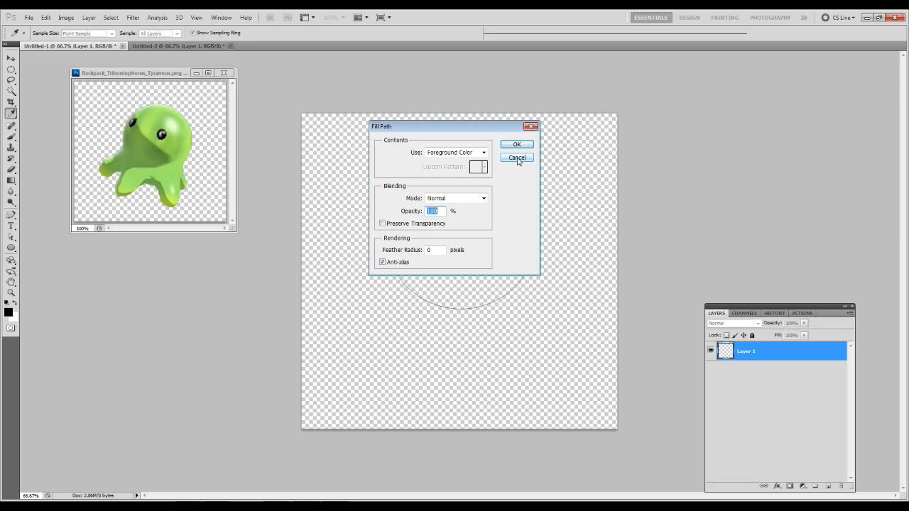
left_click(307, 506)
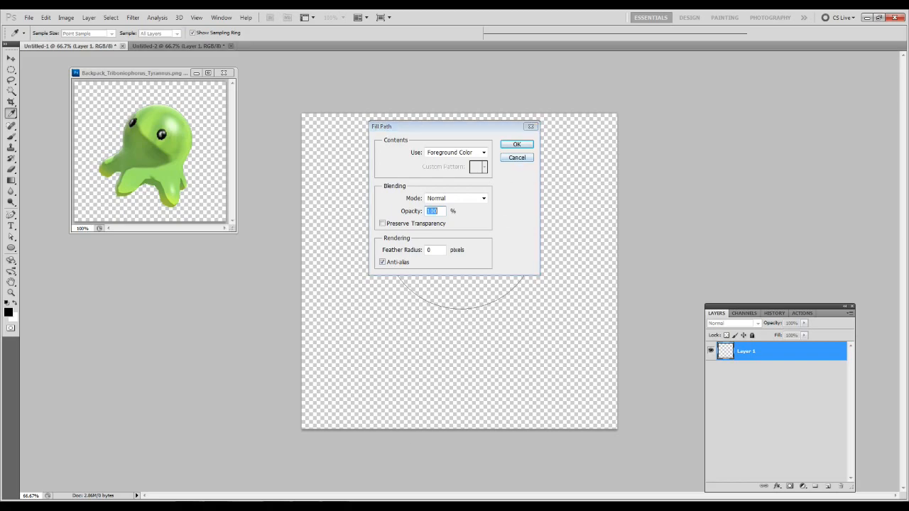
left_click(355, 341)
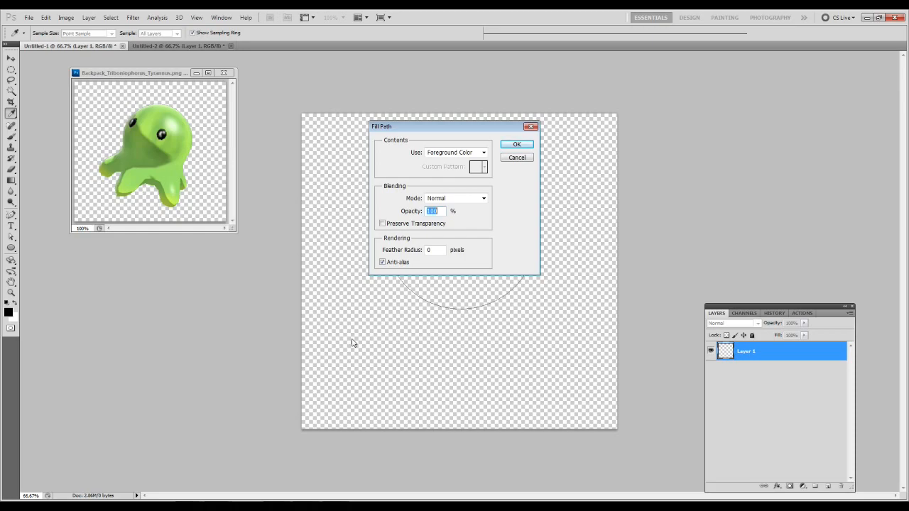
left_click(517, 157)
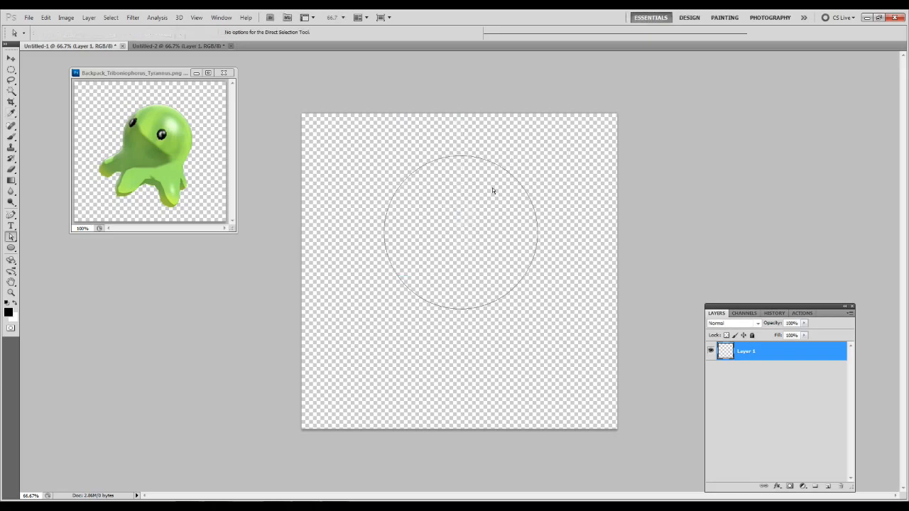
Review the Stroke Path options for the circle once more and dismiss them unapplied.
right_click(425, 206)
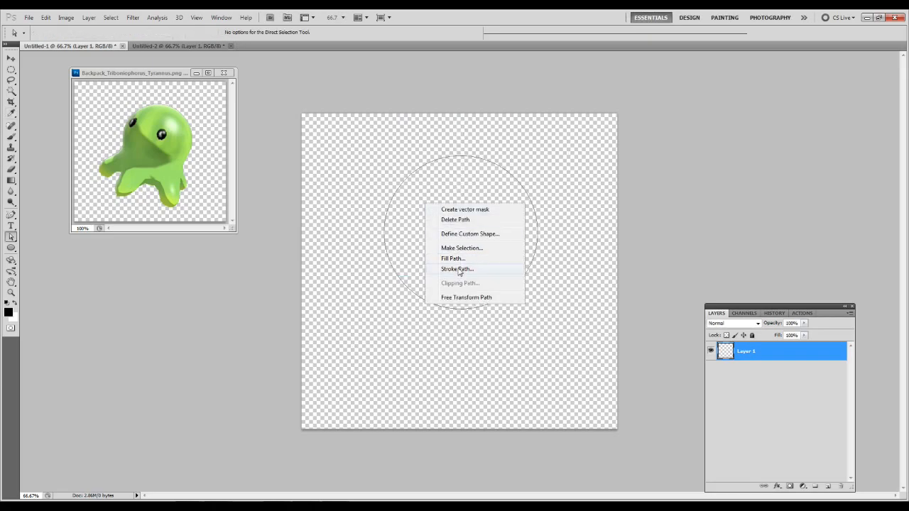
left_click(457, 269)
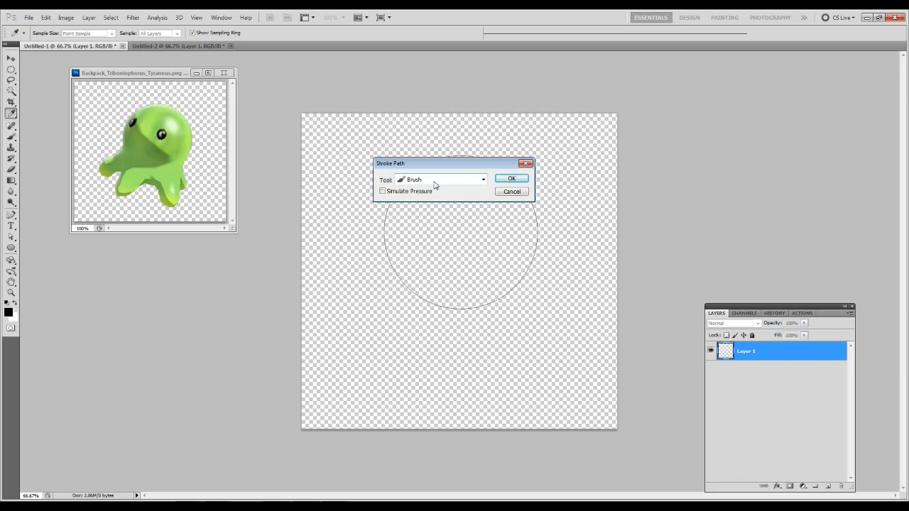
left_click(511, 192)
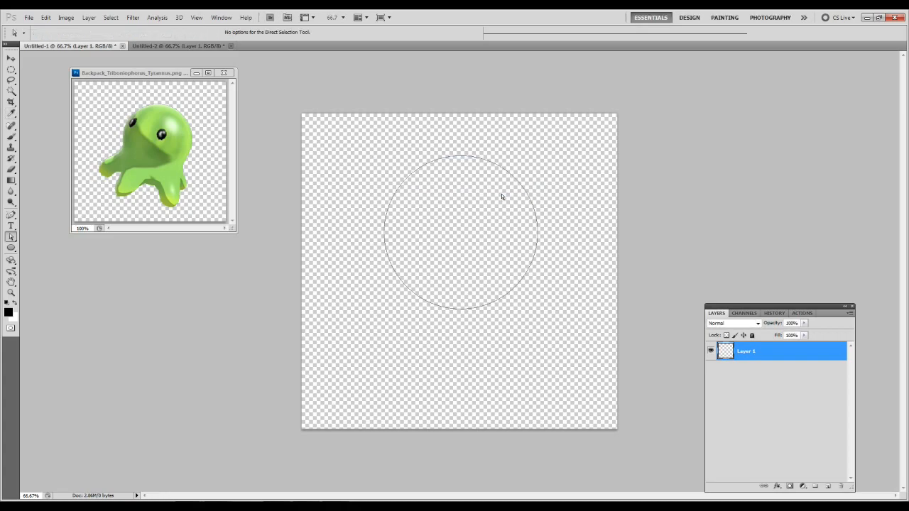
Activate the Brush tool, undo a test stroke beside the circle, and reduce the brush size to 3.
key("b")
left_click_drag(333, 180, 361, 355)
key("ctrl+z")
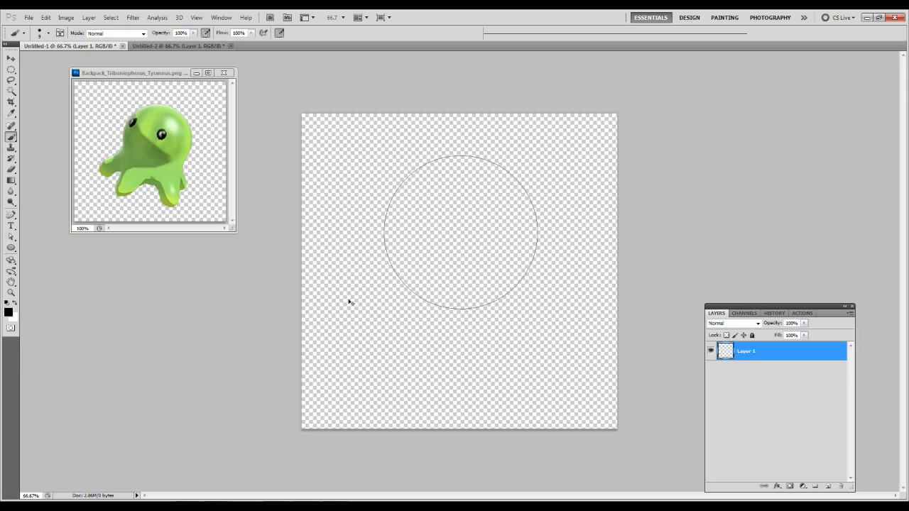
key("bracketleft")
key("bracketleft")
Try freehand brush strokes around and across the circle, and undo them.
left_click_drag(338, 188, 358, 366)
key("ctrl+z")
left_click_drag(339, 196, 362, 347)
key("ctrl+z")
mouse_move(347, 176)
left_mouse_down()
mouse_move(337, 257)
mouse_move(358, 344)
mouse_move(356, 391)
mouse_move(348, 314)
mouse_move(481, 161)
mouse_move(342, 142)
mouse_move(463, 321)
mouse_move(447, 115)
left_mouse_up()
mouse_move(514, 258)
left_mouse_down()
mouse_move(619, 243)
mouse_move(372, 361)
left_mouse_up()
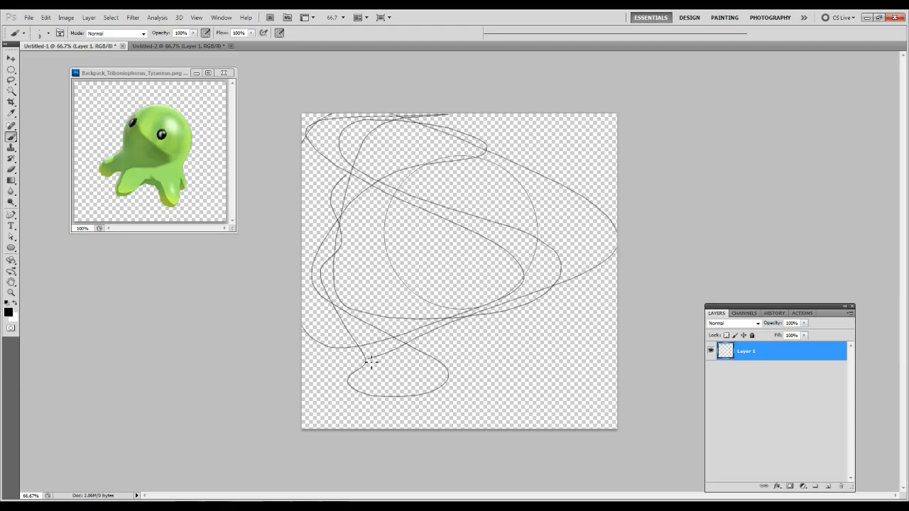
key("ctrl+z")
Test the size 4 brush with wavy vertical strokes beside the circle, and undo them.
left_click_drag(348, 190, 337, 373)
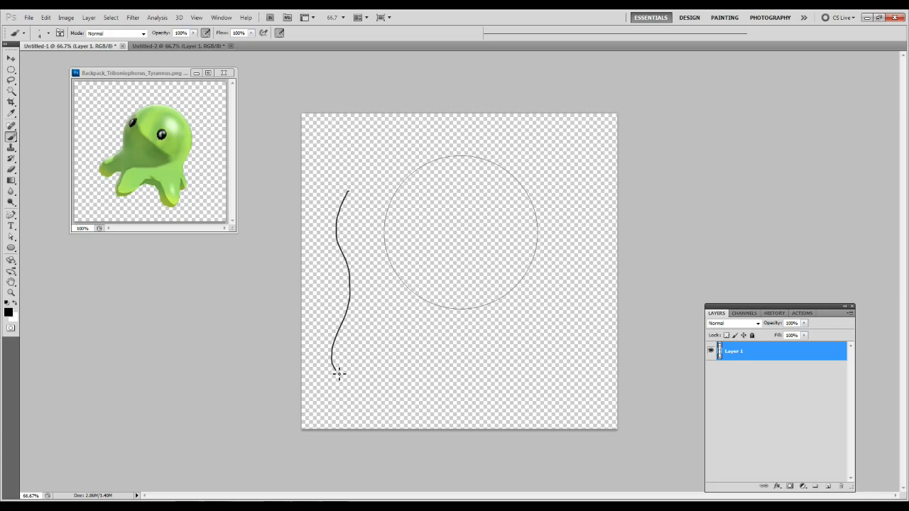
key("ctrl+z")
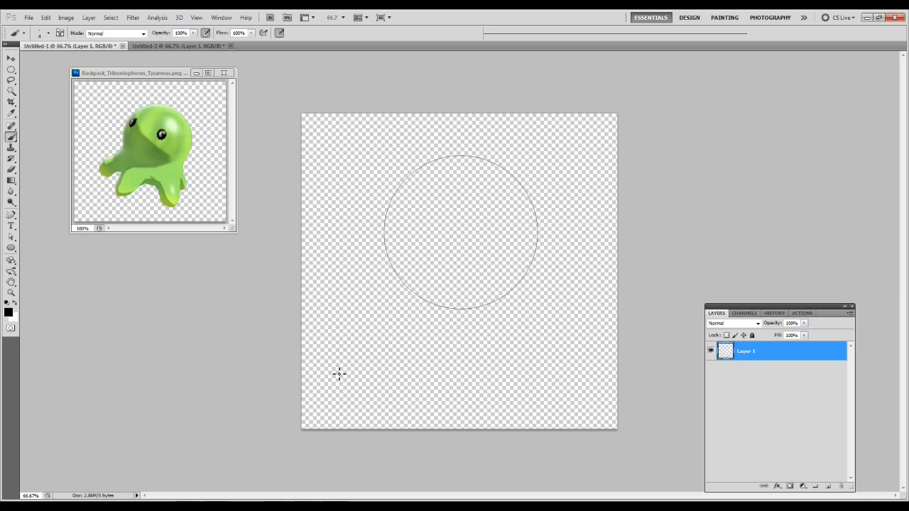
left_click_drag(349, 146, 365, 415)
key("ctrl+z")
Stroke the circular path using Brush as the tool with Simulate Pressure off.
key("a")
right_click(431, 242)
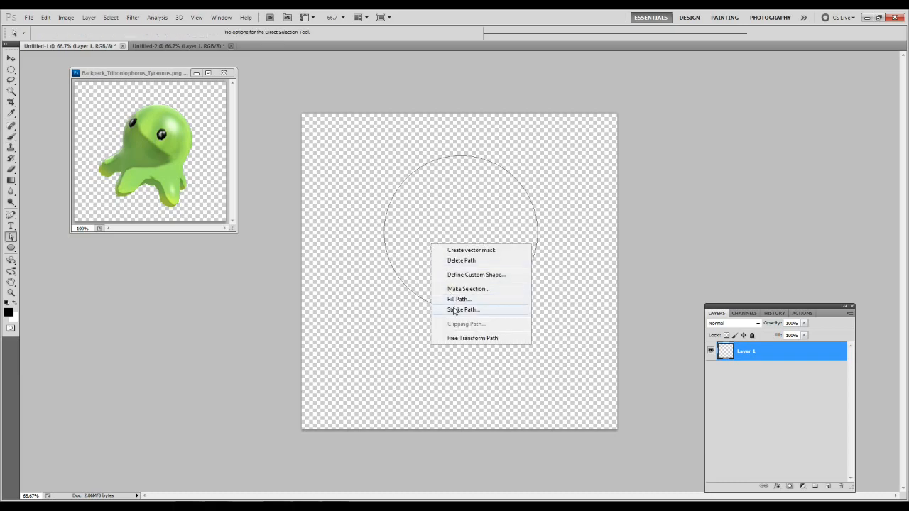
left_click(395, 207)
right_click(394, 207)
left_click(498, 186)
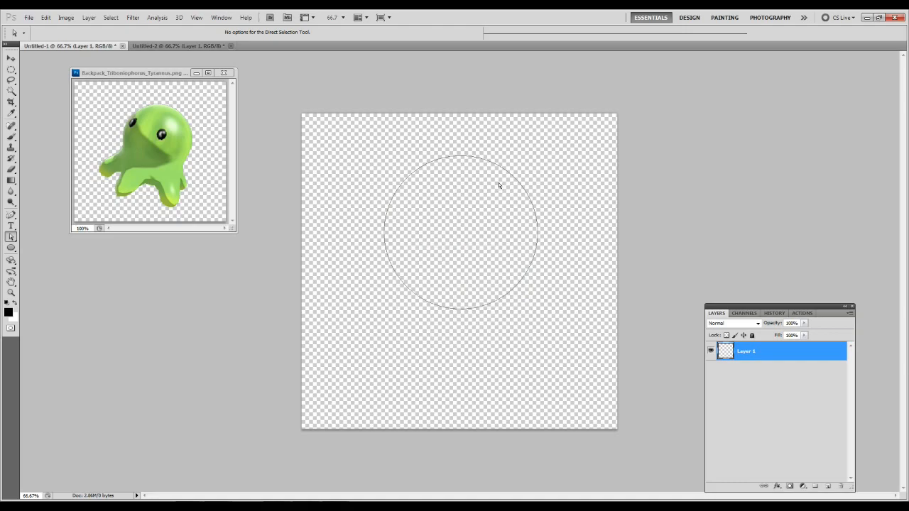
right_click(401, 217)
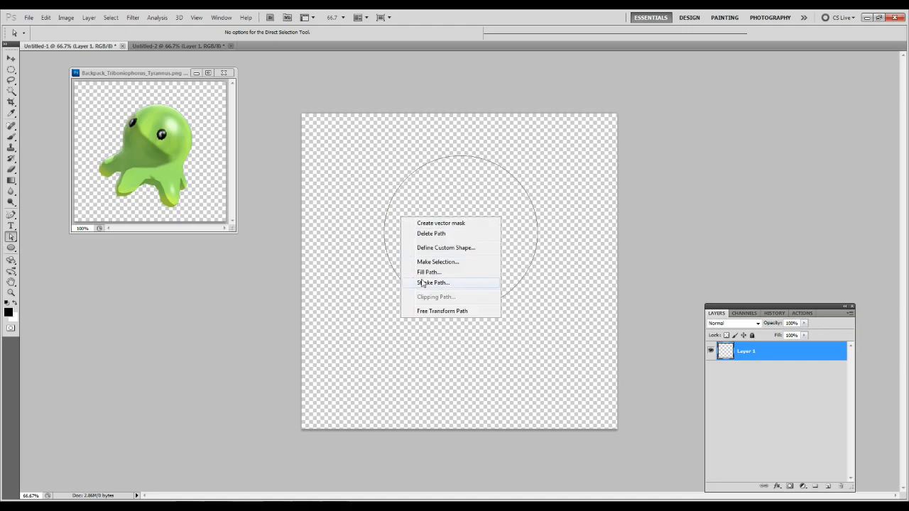
left_click(422, 284)
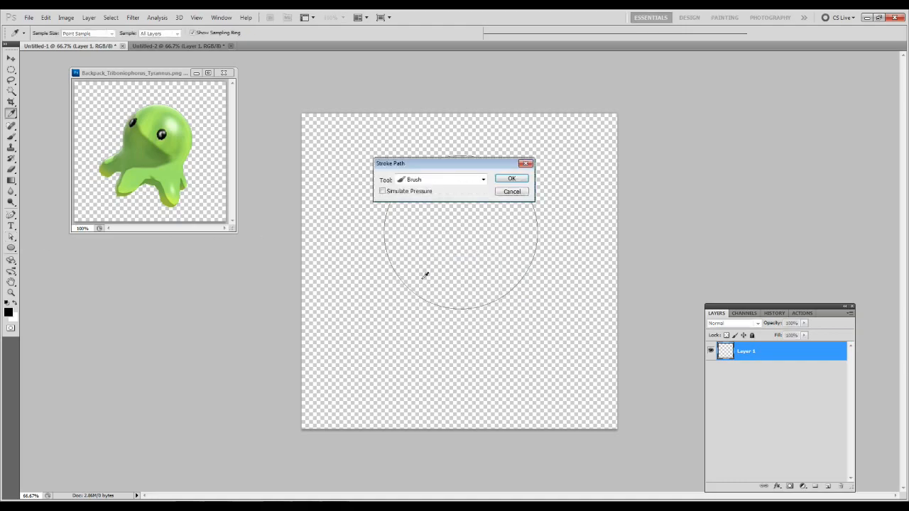
left_click(510, 180)
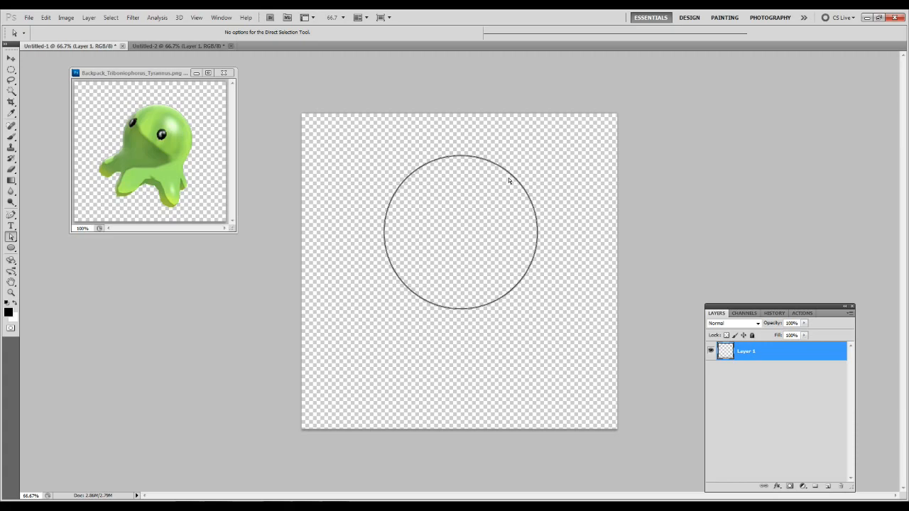
key("Return")
Remove the Stroke Path state from the document history.
key("ctrl+z")
key("ctrl+z")
left_click(775, 314)
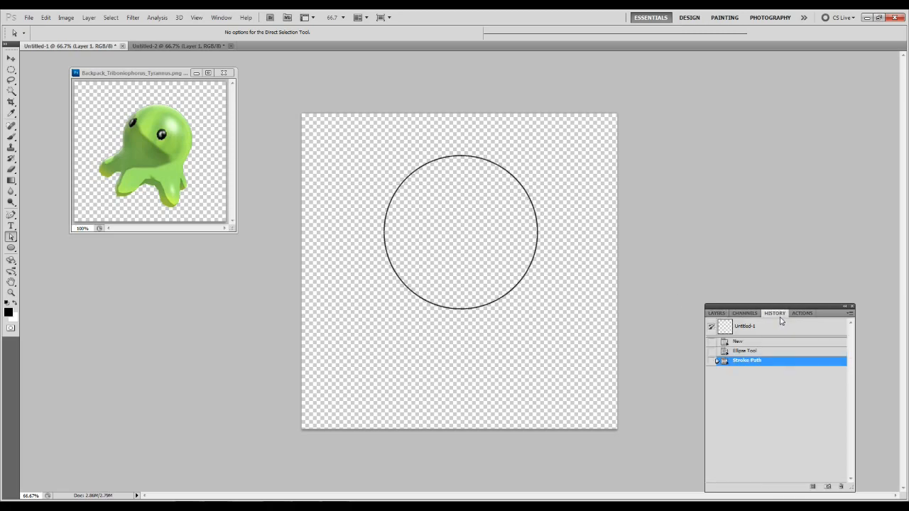
left_click(840, 487)
key("Return")
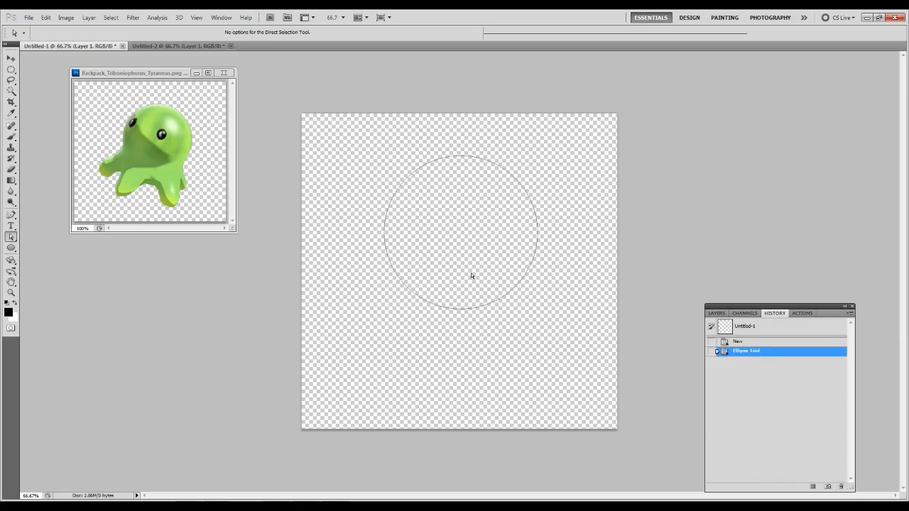
Try stroking the circular path with the Brush once more, and undo the stroke.
right_click(438, 227)
left_click(468, 291)
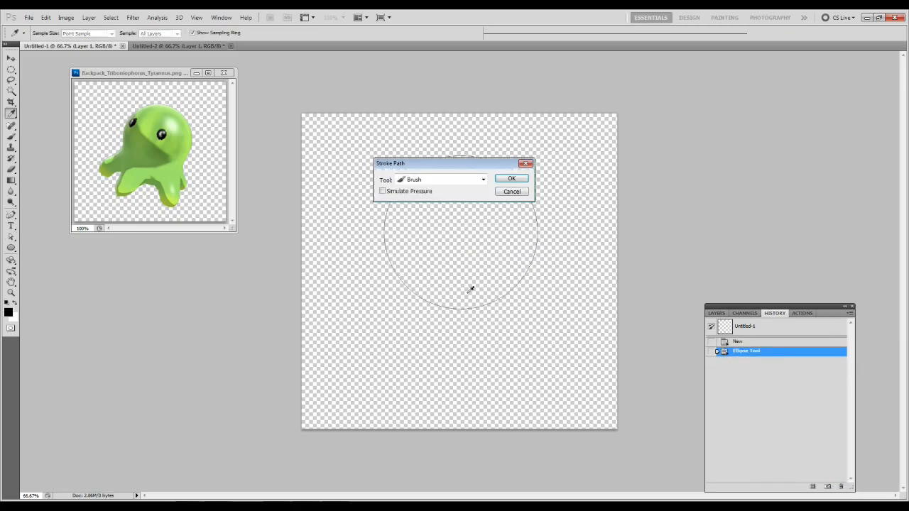
key("Return")
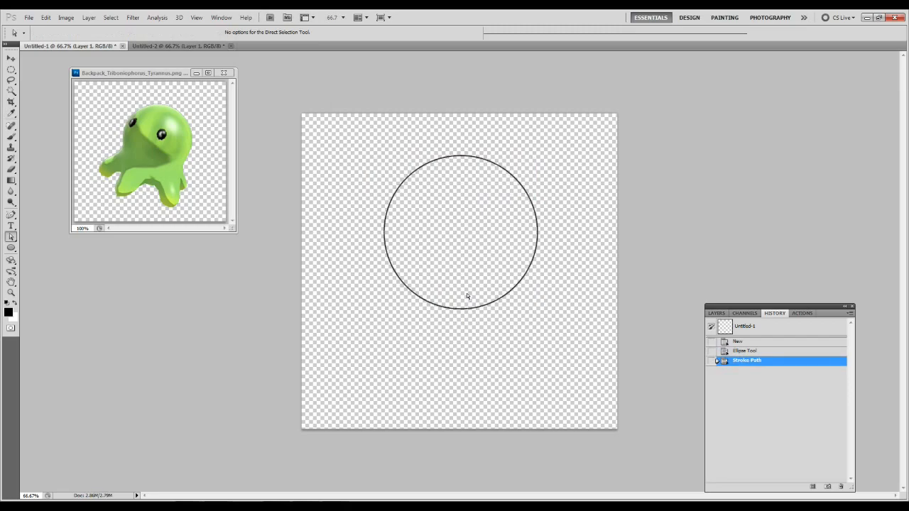
key("ctrl+z")
right_click(422, 222)
left_click(731, 390)
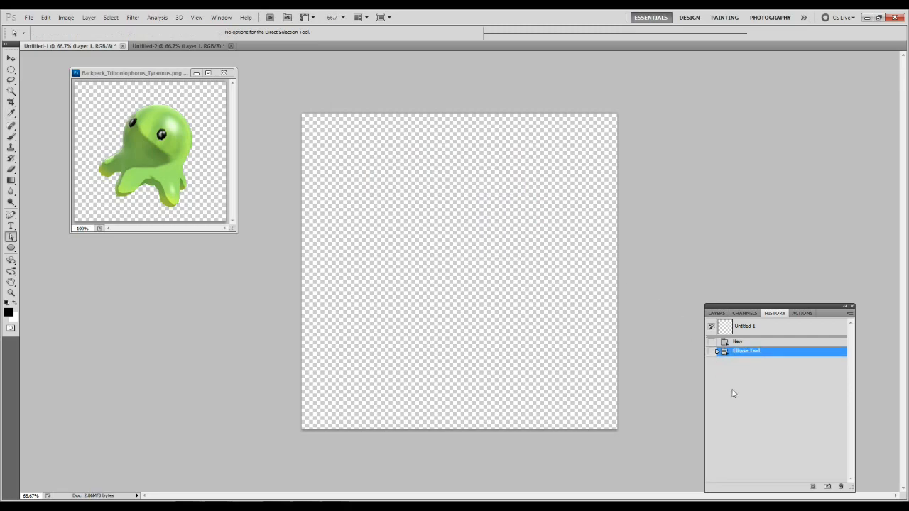
left_click(840, 488)
key("Return")
key("ctrl+z")
Draw a new, larger circular path on the canvas with the Ellipse tool.
left_click(10, 248)
left_click_drag(385, 161, 560, 347)
key("z")
left_click_drag(610, 390, 611, 389)
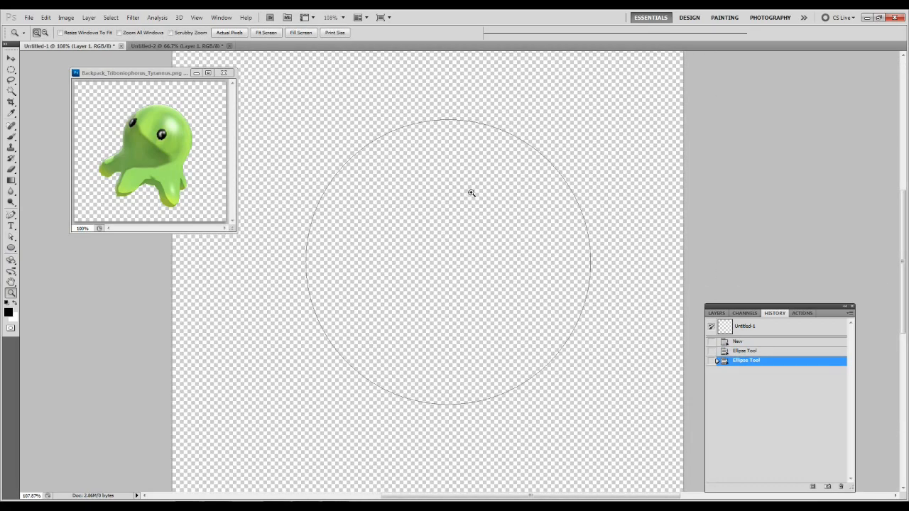
key("ctrl+0")
Select all anchor points of the circle with Direct Selection and move it slightly up and to the left.
key("a")
left_click_drag(345, 95, 573, 373)
left_click(319, 142)
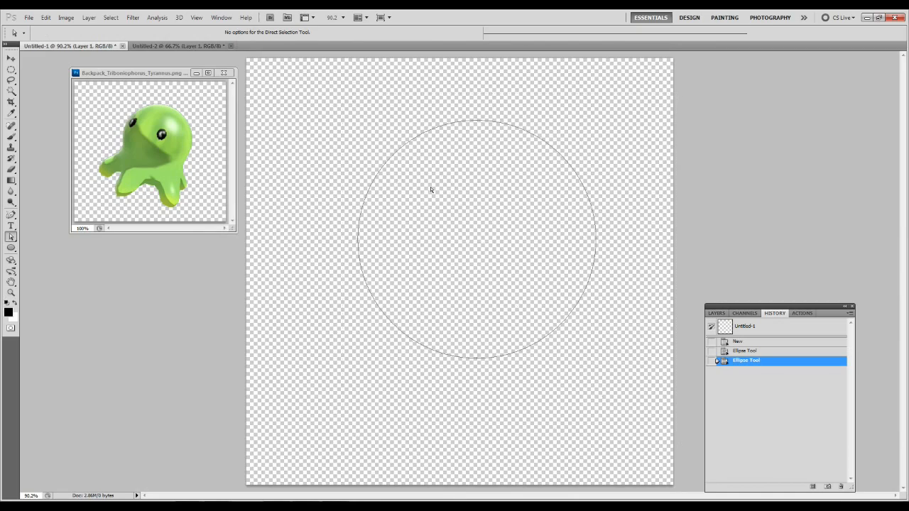
left_click_drag(298, 72, 635, 400)
left_click_drag(594, 239, 576, 234)
left_click(399, 228)
Try moving the circle with the Path Selection tool, undo the move, and return to the Direct Selection tool.
left_click(11, 248)
left_click(12, 239)
left_click(12, 238)
left_click(44, 233)
left_click(336, 239)
left_click_drag(336, 239, 367, 237)
key("ctrl+z")
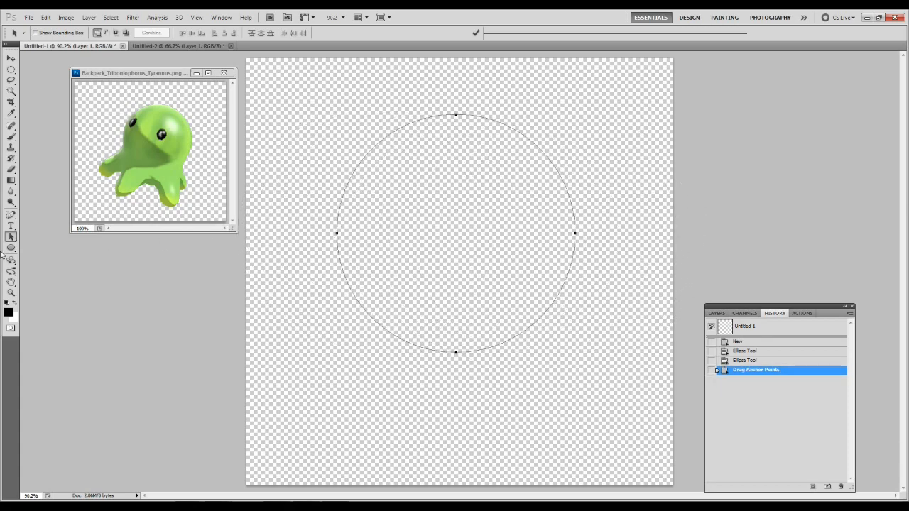
left_click(10, 238)
left_click(41, 244)
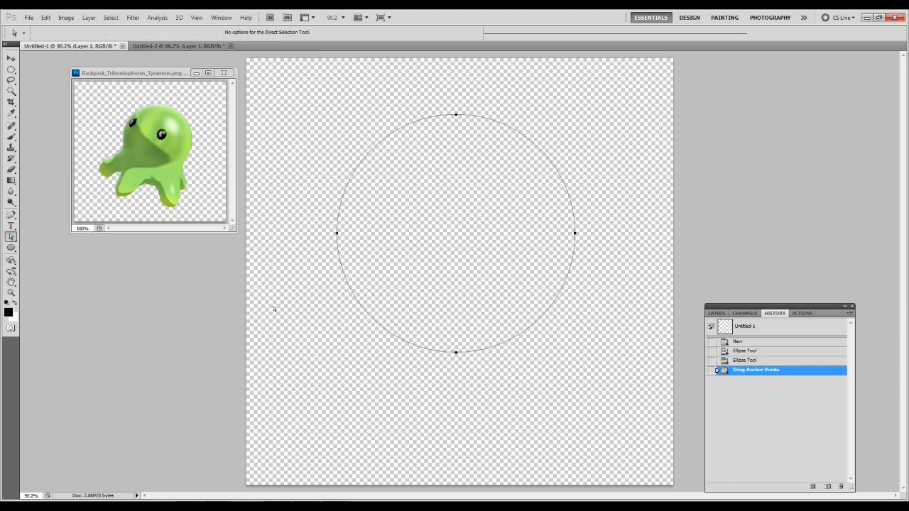
Stroke the circular path with the Brush on Layer 1 and delete the path.
left_click(721, 313)
right_click(411, 215)
left_click(399, 195)
right_click(413, 191)
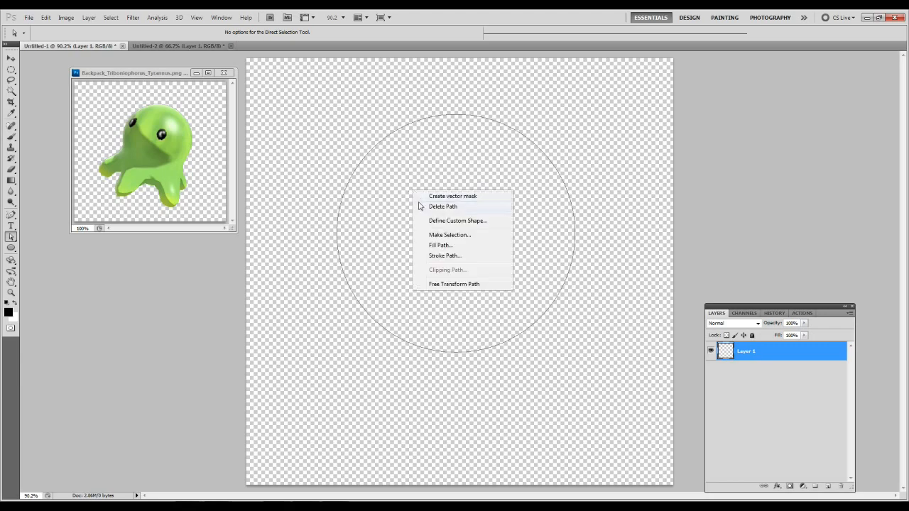
left_click(442, 257)
key("Return")
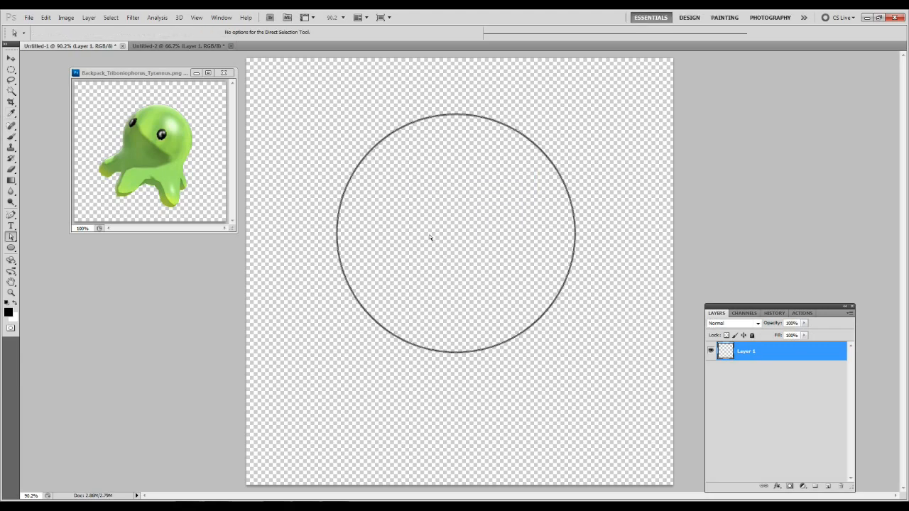
right_click(430, 237)
left_click(461, 255)
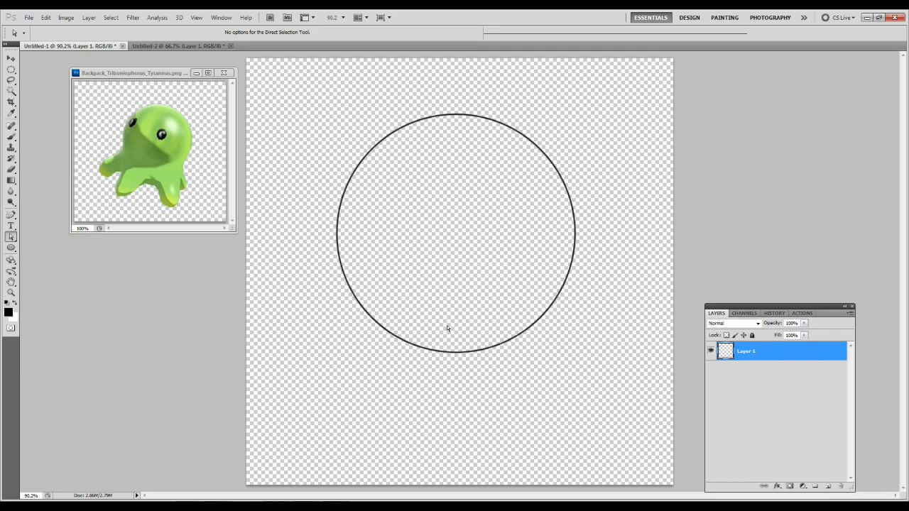
Add a new layer beneath Layer 1 and trace a leg-shaped path from the circle's lower left with the Freeform Pen.
left_click(828, 486)
left_click_drag(732, 358, 744, 384)
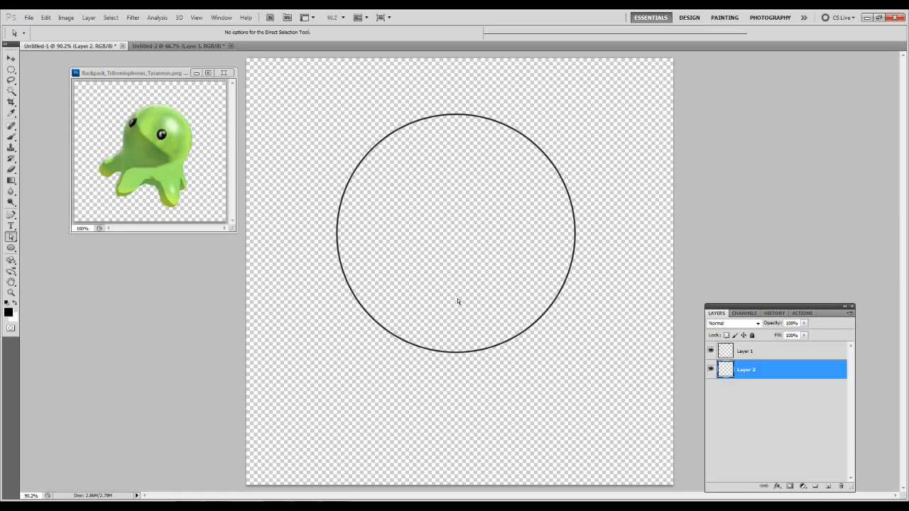
key("p")
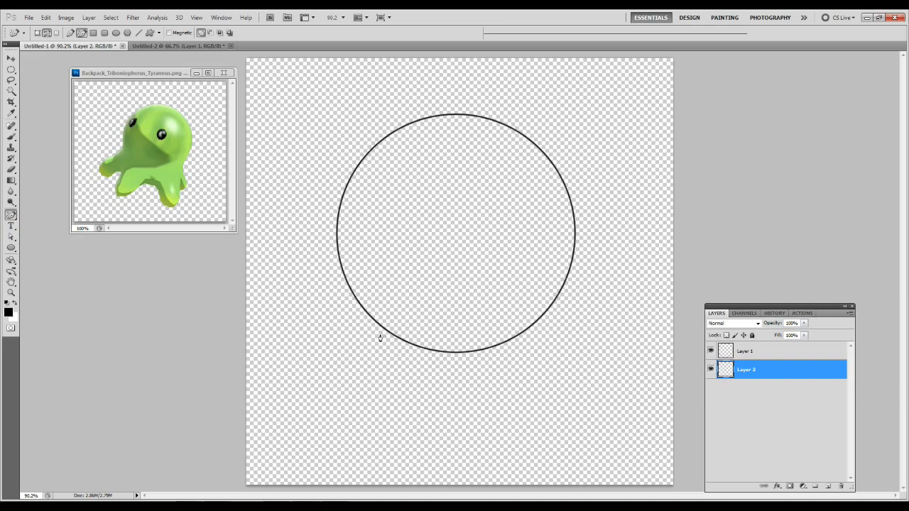
left_click_drag(350, 293, 317, 404)
mouse_move(316, 405)
left_mouse_down()
mouse_move(332, 419)
mouse_move(358, 412)
mouse_move(414, 350)
left_mouse_up()
Select the leg path and delete the first anchor point below the circle on its outer edge.
key("a")
left_click(416, 348)
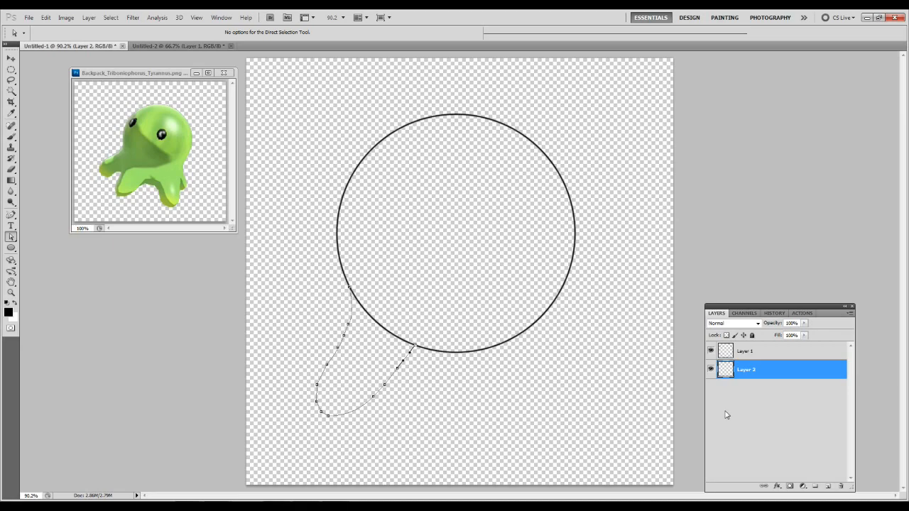
right_click(397, 370)
left_click(386, 369)
key("z")
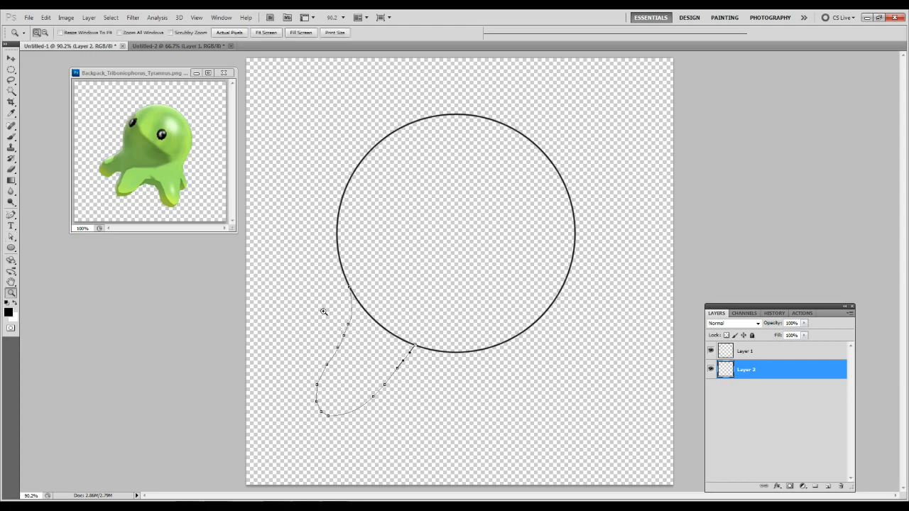
left_click_drag(290, 281, 449, 429)
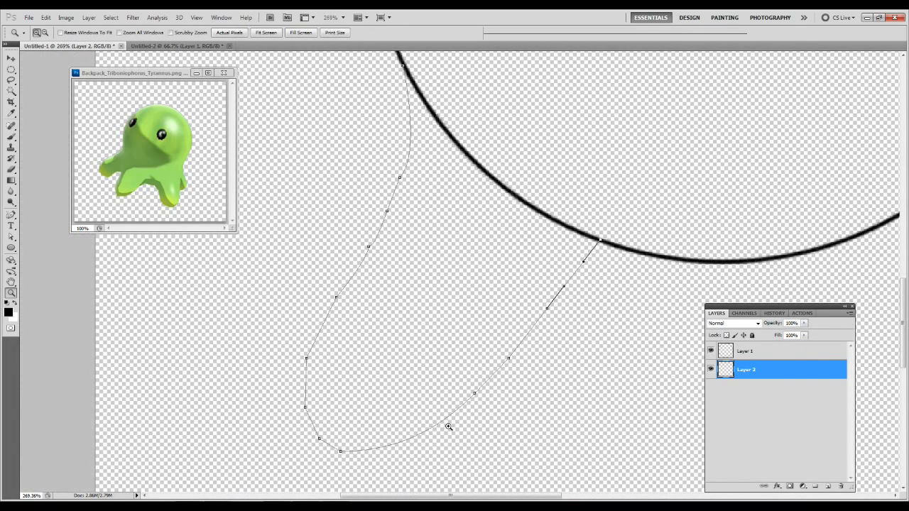
key("a")
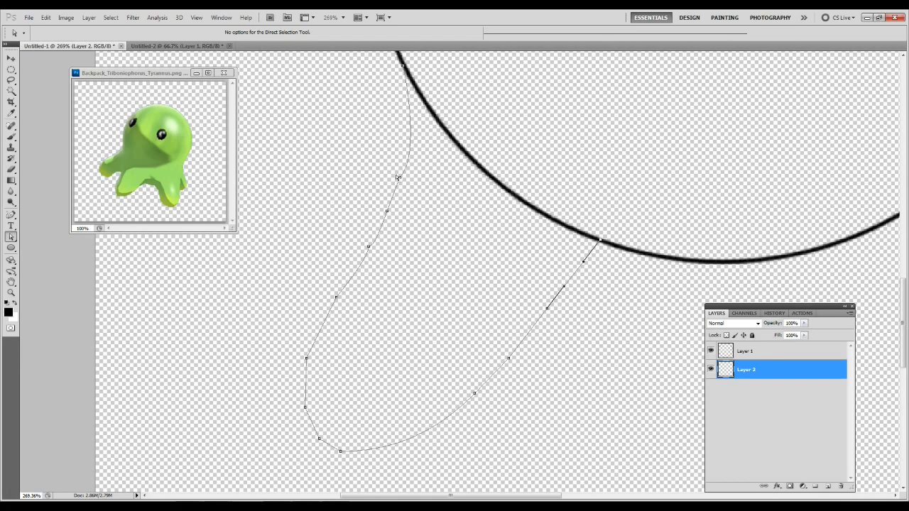
left_click_drag(419, 195, 420, 196)
left_click_drag(386, 160, 413, 194)
right_click(399, 180)
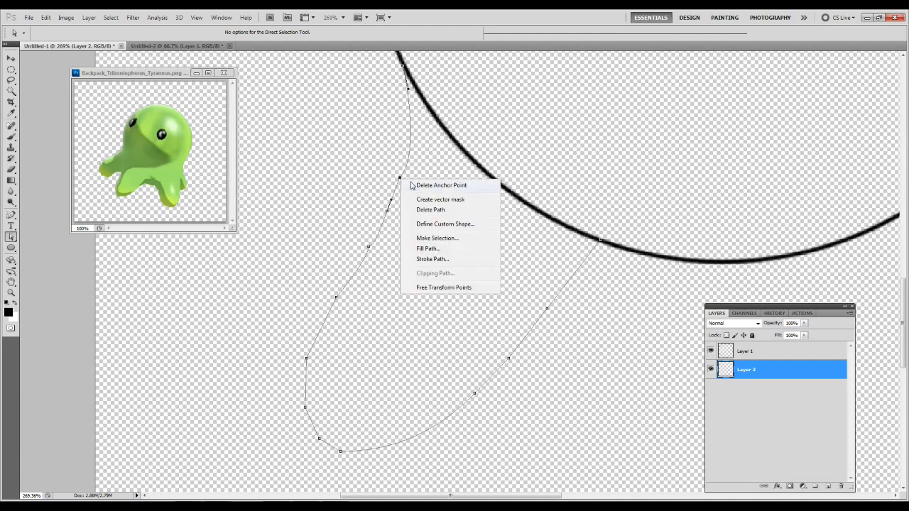
left_click(414, 185)
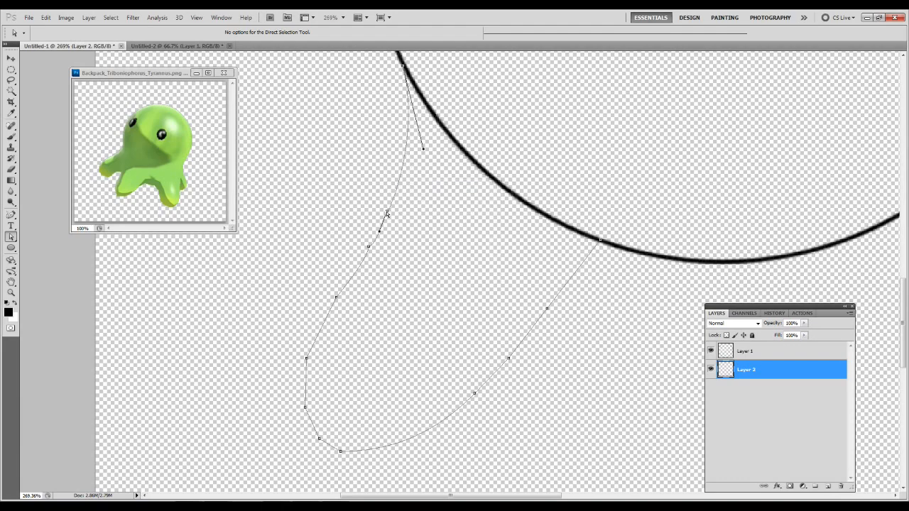
Delete the next four anchor points down the leg's outer edge, keeping the points around the foot.
left_click(381, 229)
right_click(368, 247)
left_click(387, 256)
right_click(337, 299)
left_click(346, 310)
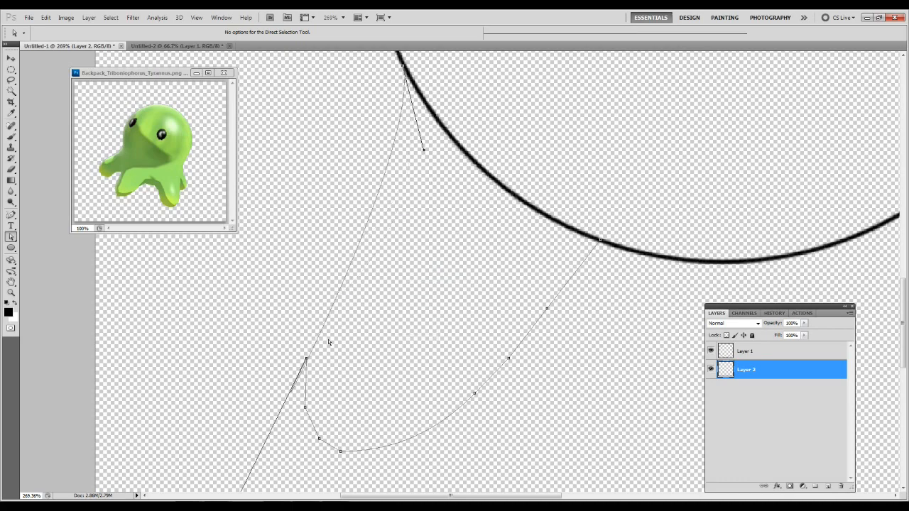
right_click(306, 360)
left_click(321, 366)
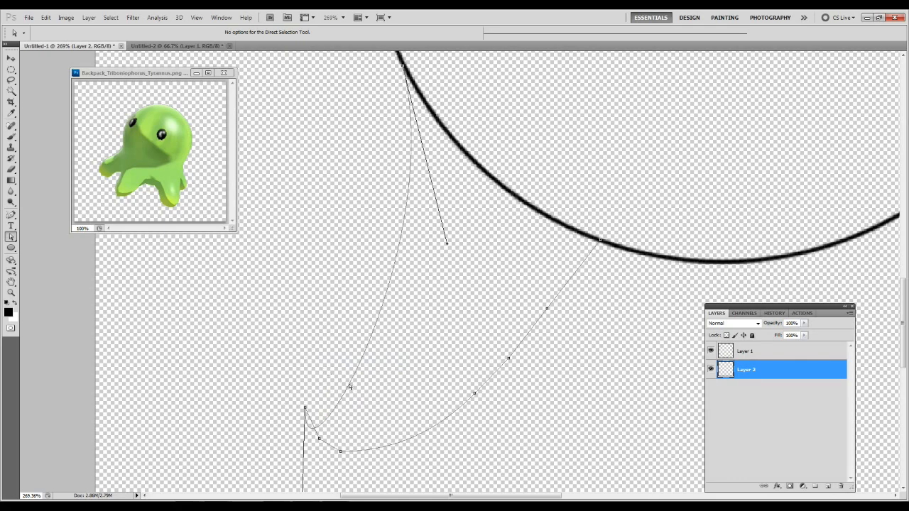
Reshape the leg's outer edge into a smooth S-curve by pulling the foot anchor's direction handle upward.
key("z")
left_click(422, 334, "alt")
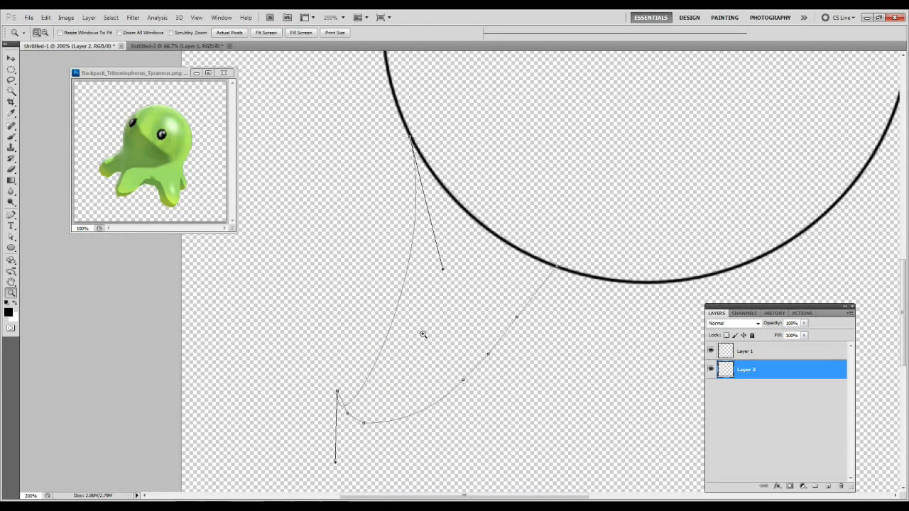
key("a")
left_click_drag(335, 462, 127, 387)
left_click_drag(141, 419, 462, 179)
left_click_drag(543, 228, 325, 279)
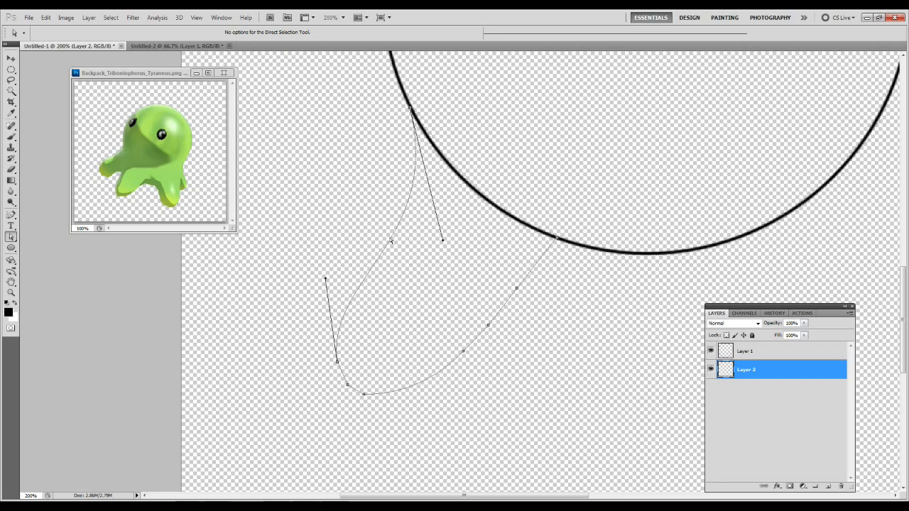
Delete the surplus anchor point on the rounded foot and adjust the adjacent direction handle.
right_click(347, 386)
left_click(362, 391)
mouse_move(351, 394)
left_mouse_down()
mouse_move(337, 374)
mouse_move(349, 394)
left_mouse_up()
Delete the three intermediate anchor points along the leg's inner edge.
left_click_drag(516, 291, 495, 323)
right_click(493, 319)
left_click(488, 325)
right_click(488, 324)
left_click(515, 330)
right_click(465, 355)
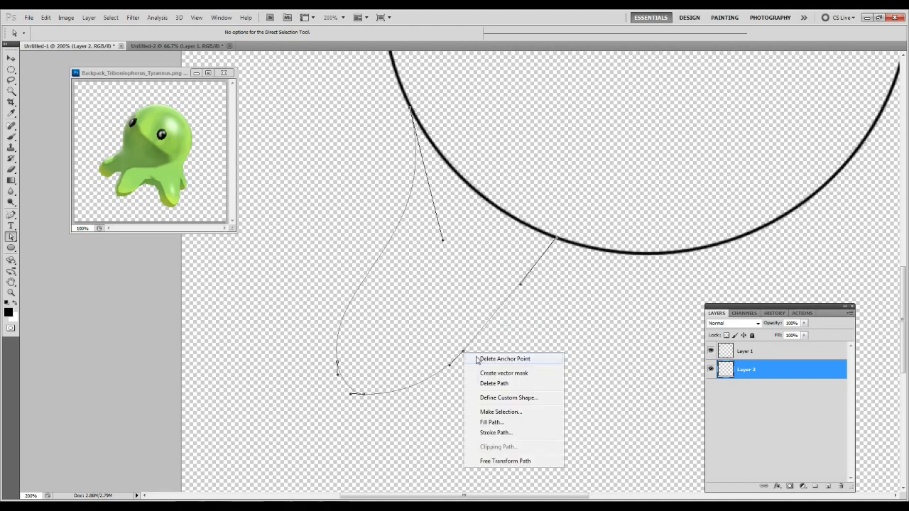
left_click(487, 362)
Adjust the direction handles at the foot and circle ends to curve the leg's inner edge.
left_click_drag(483, 334, 497, 313)
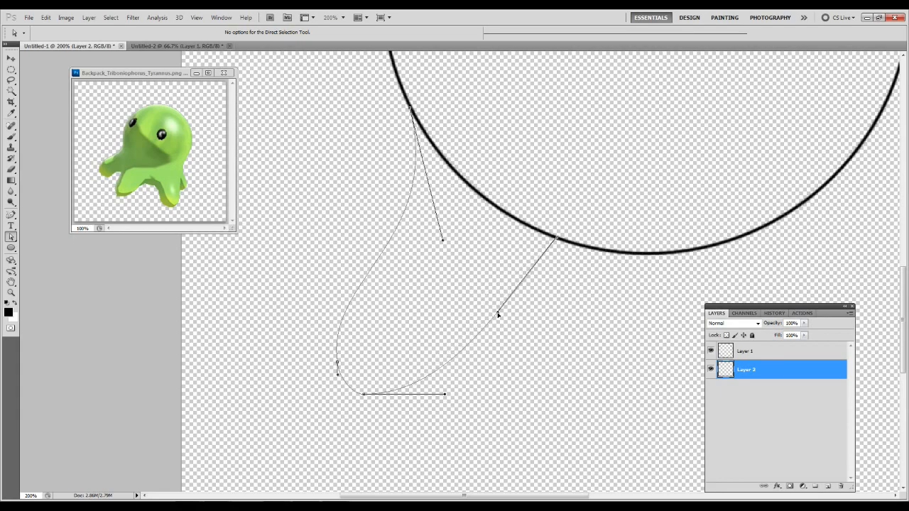
left_click_drag(445, 394, 421, 411)
left_click_drag(497, 313, 482, 282)
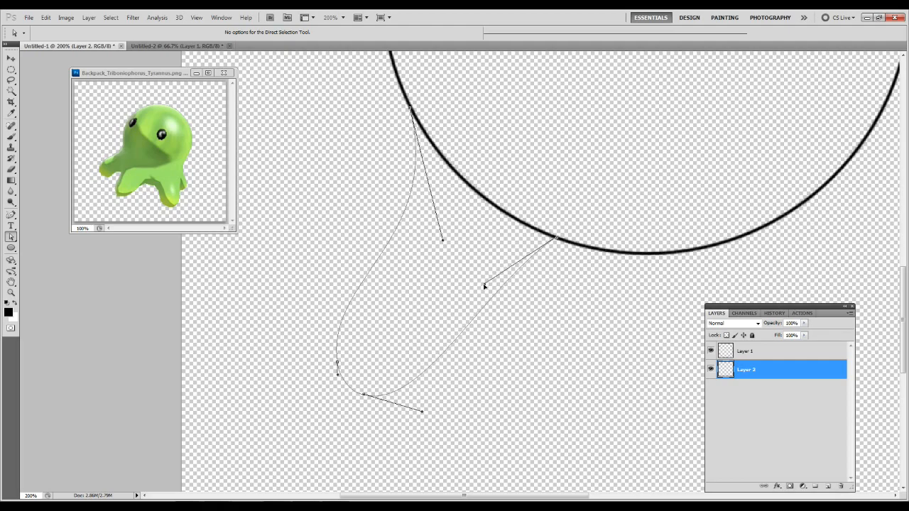
Move the leg's outer end point up along the circle and its inner end point just below the circle, adjusting their direction handles.
left_click(410, 112)
left_click_drag(410, 112, 401, 86)
left_click(433, 219)
left_click(406, 180)
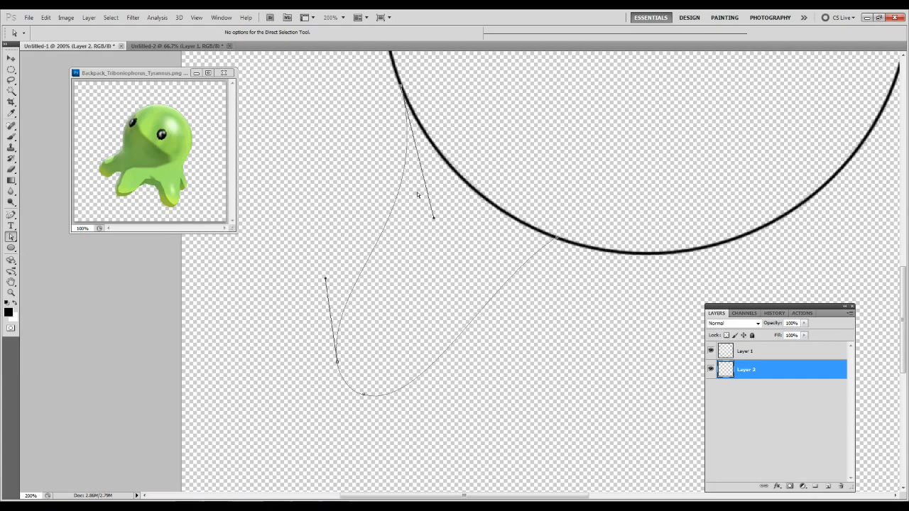
left_click_drag(433, 217, 443, 247)
left_click_drag(558, 239, 536, 266)
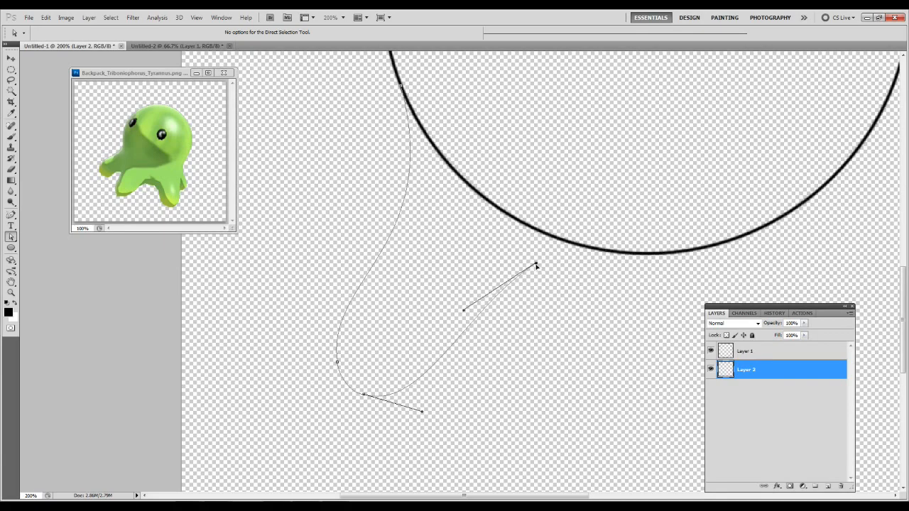
left_click_drag(464, 312, 455, 286)
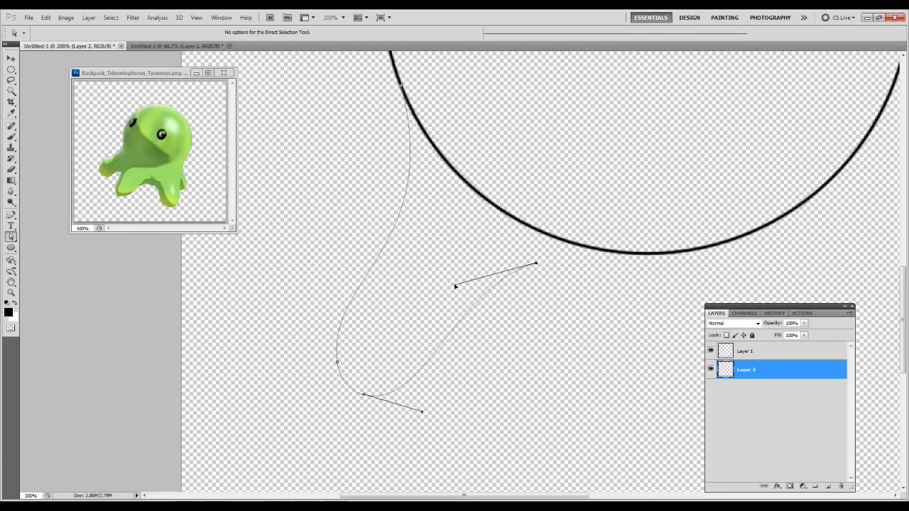
Stroke the leg path with the Brush, leaving Simulate Pressure off, and clear the path from the canvas.
right_click(415, 289)
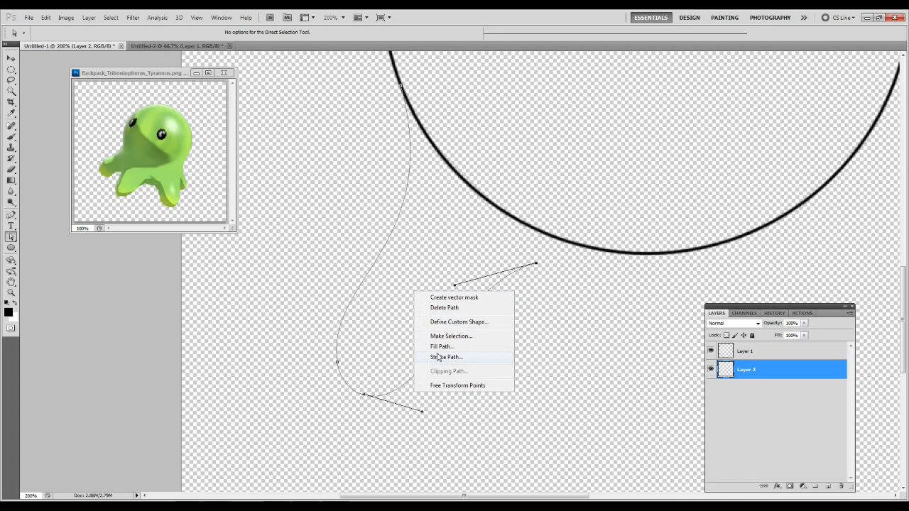
left_click(438, 357)
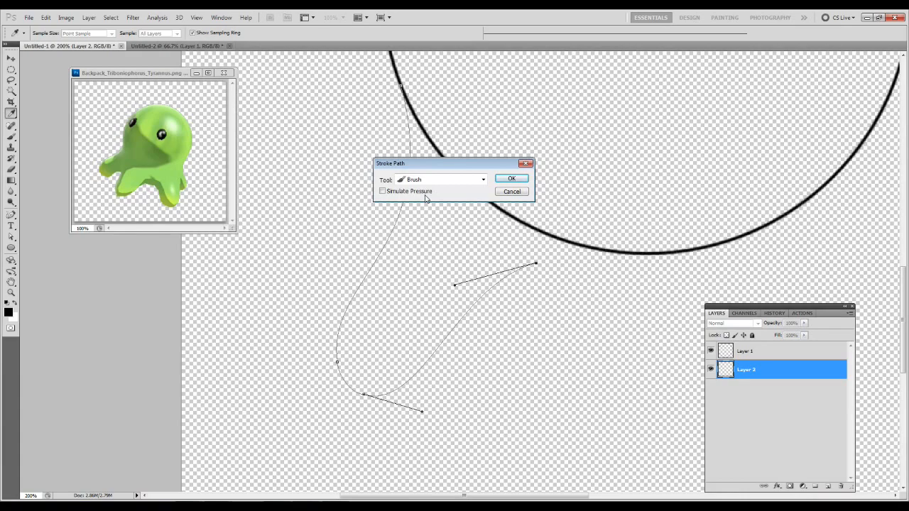
left_click(501, 181)
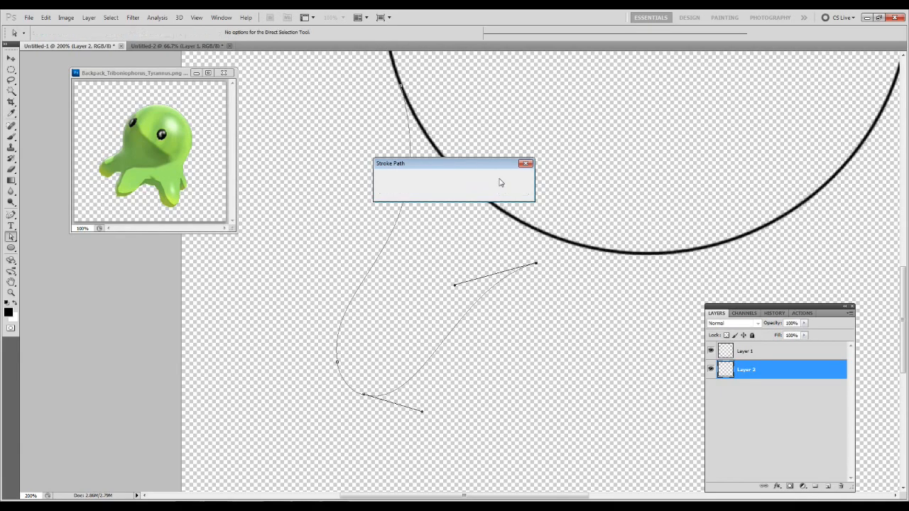
right_click(406, 292)
left_click(407, 281)
left_click(408, 283)
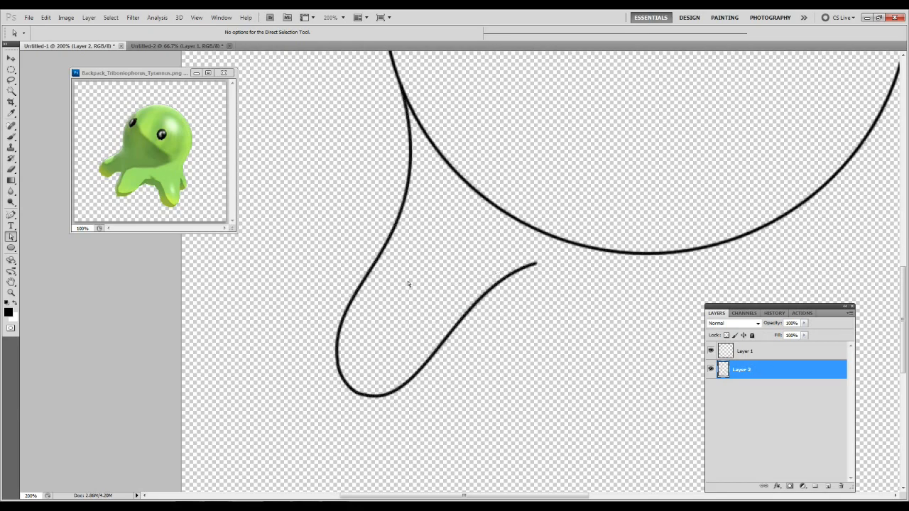
Duplicate Layer 2, which holds the stroked leg, keeping the default copy name.
key("ctrl+0")
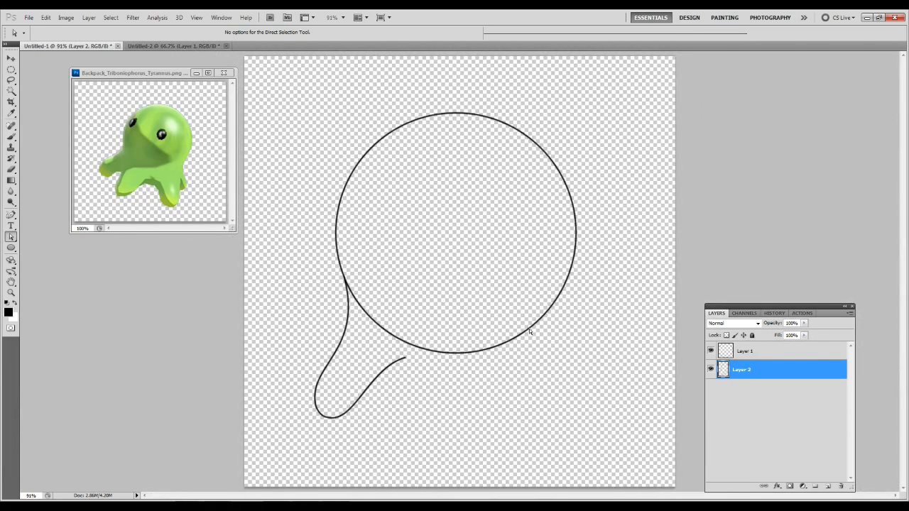
right_click(765, 366)
left_click(793, 177)
key("Return")
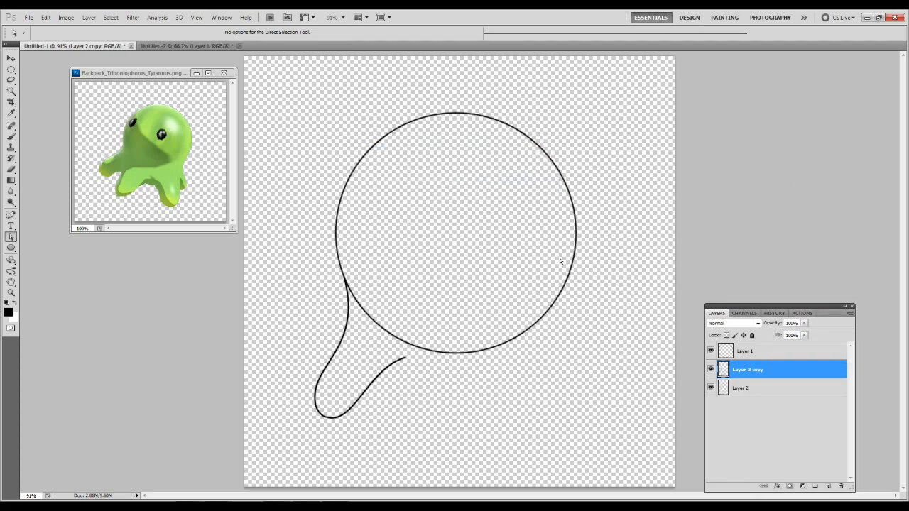
Flip the duplicated leg horizontally and move it to the circle's right side, mirroring the original leg.
left_click(45, 17)
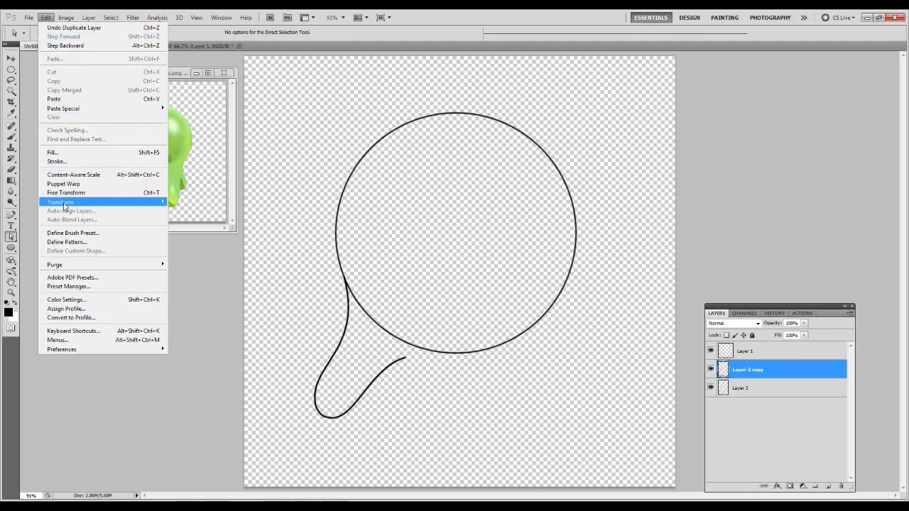
mouse_move(64, 205)
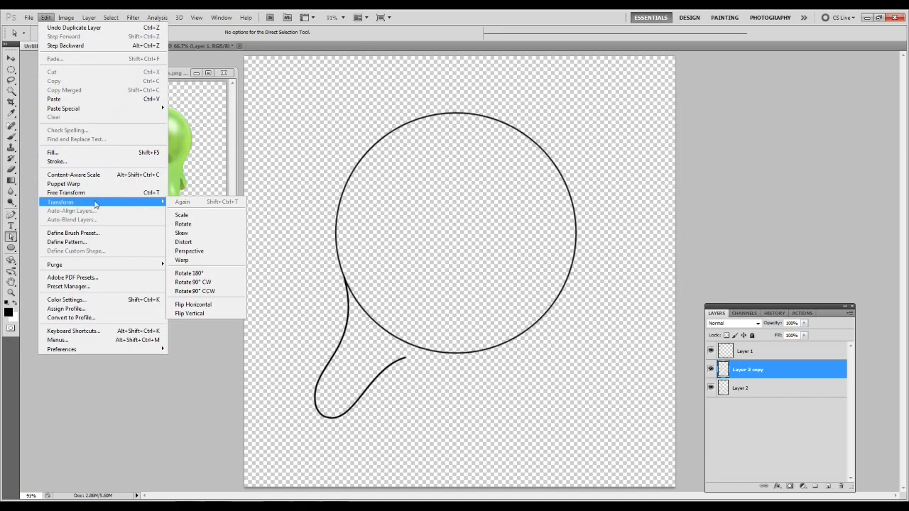
left_click(193, 307)
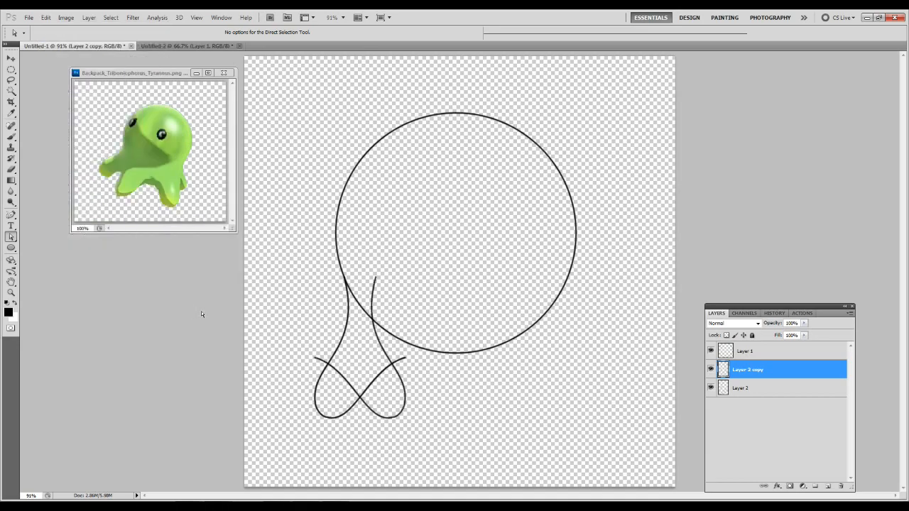
key("v")
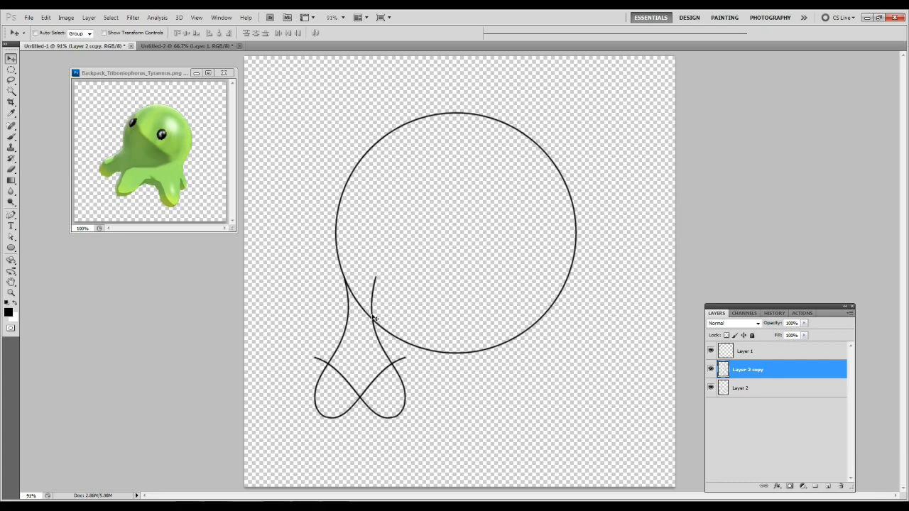
left_click_drag(374, 317, 565, 338)
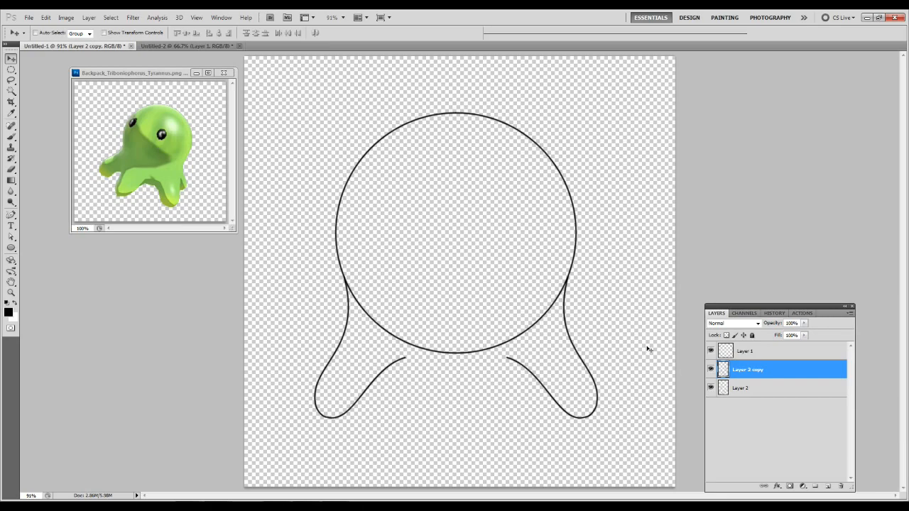
Check the leg copy by toggling its layer's visibility and merge it down into Layer 2.
key("ctrl+e")
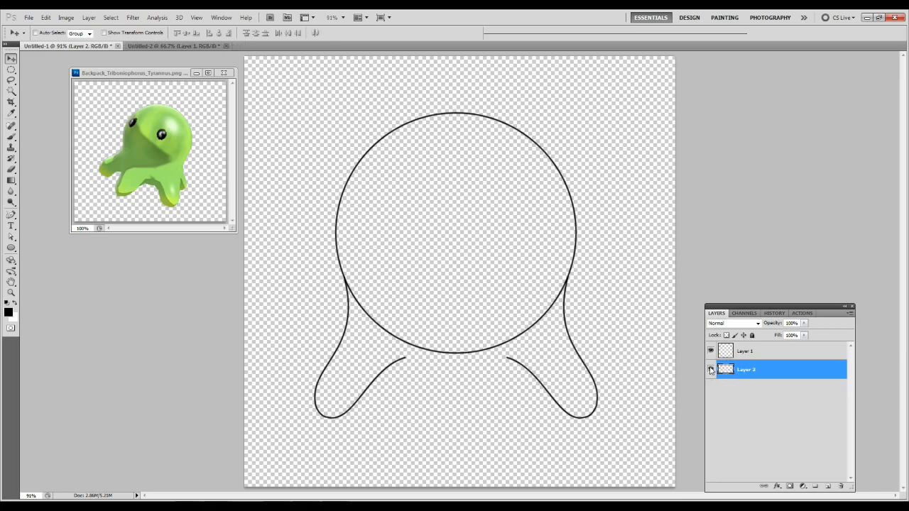
key("ctrl+z")
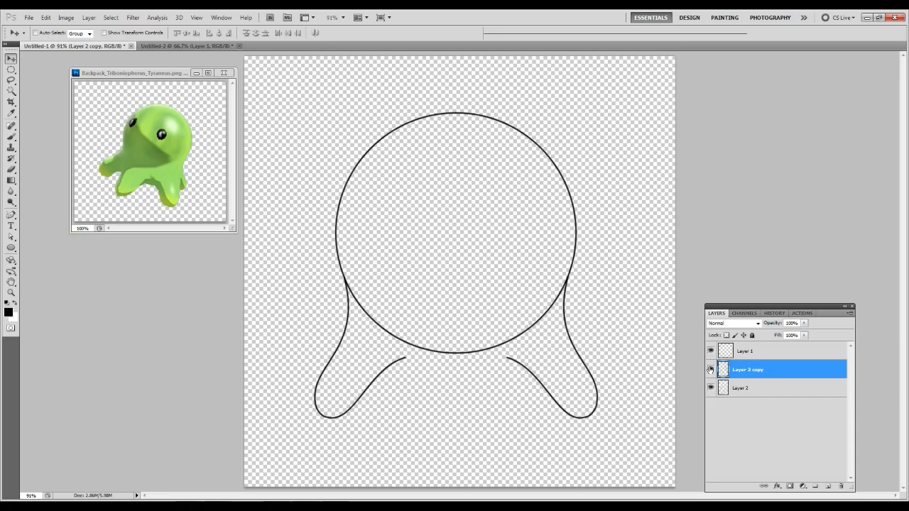
left_click(710, 370)
left_click(710, 369)
key("ctrl+e")
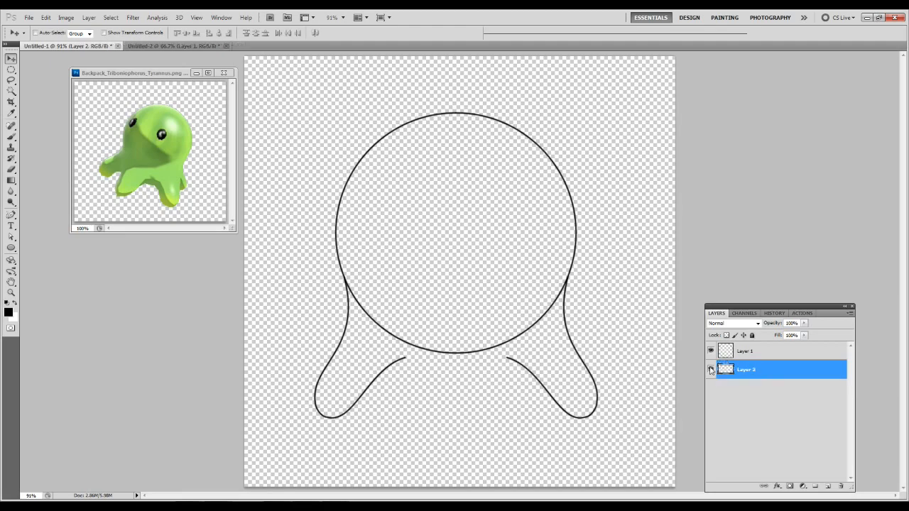
Add a new layer beneath Layer 2 and draw a freeform U-shaped middle leg path between the inner ends of the side legs.
left_click(828, 486)
left_click_drag(757, 374, 753, 405)
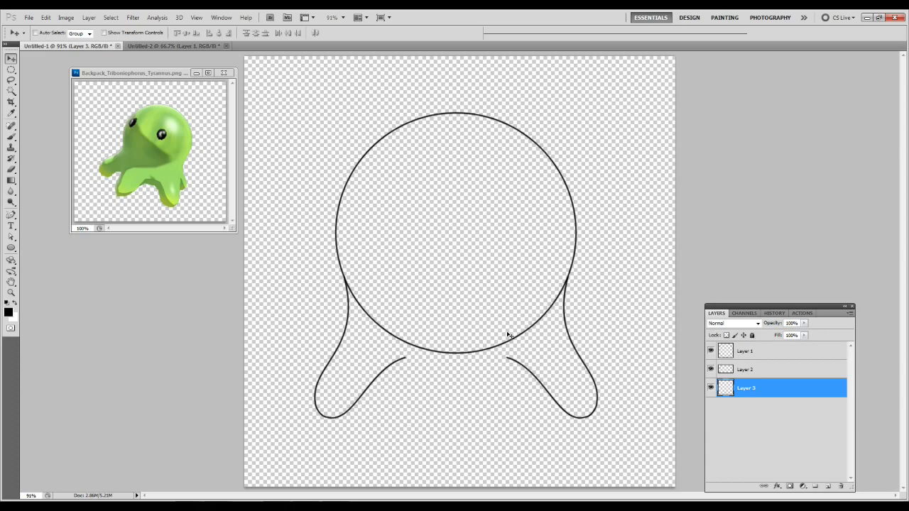
key("p")
left_click_drag(406, 359, 405, 395)
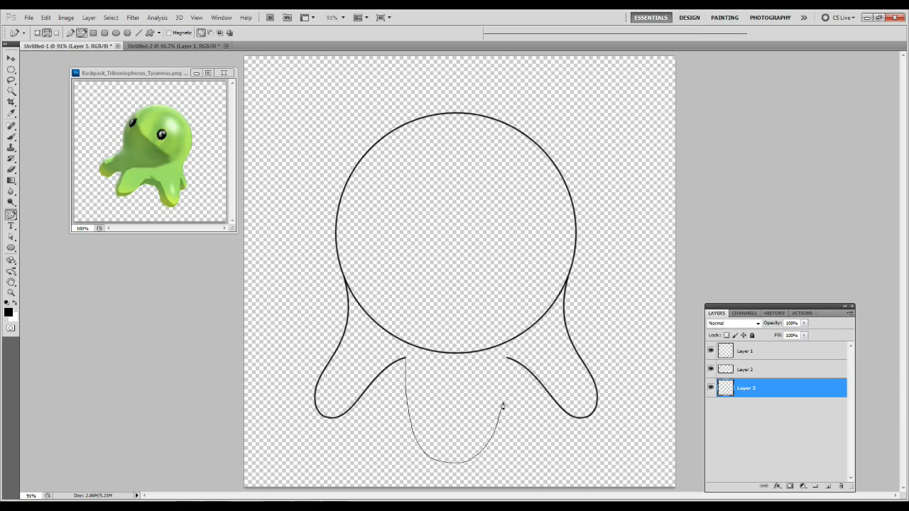
left_click(506, 359)
Select the middle leg's path and delete a surplus anchor point on its lower left curve.
key("z")
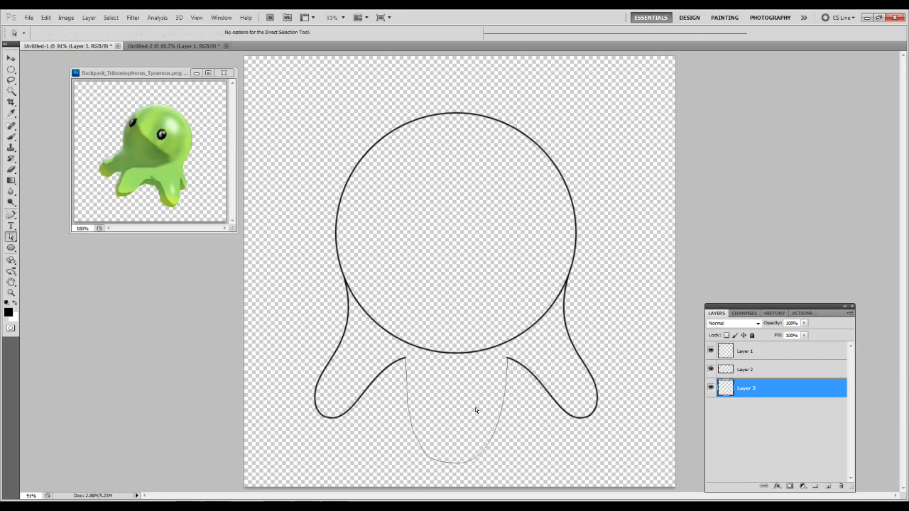
left_click(454, 412)
key("a")
key("z")
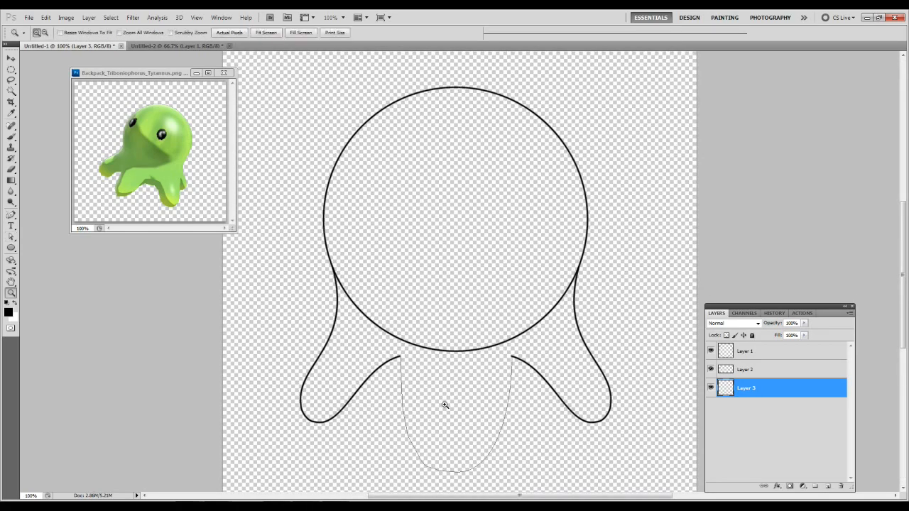
left_click(443, 402, "alt")
key("a")
left_click(459, 413)
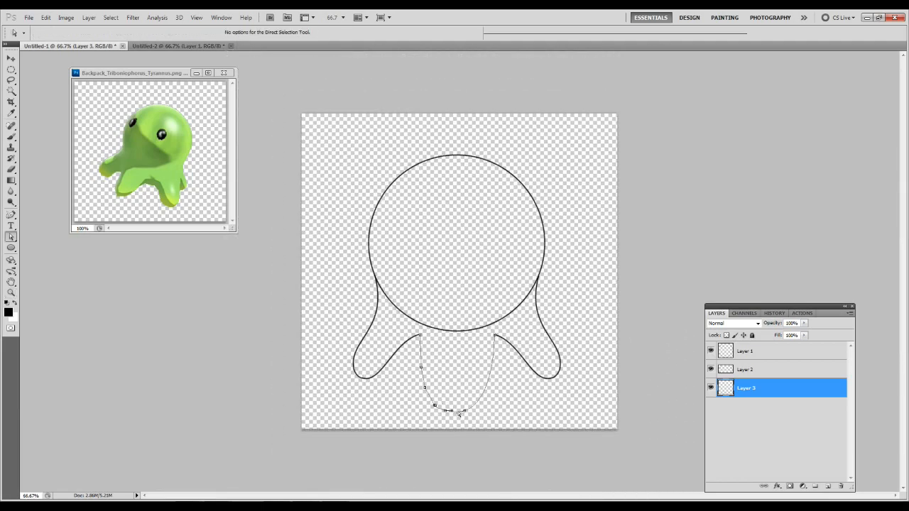
right_click(448, 413)
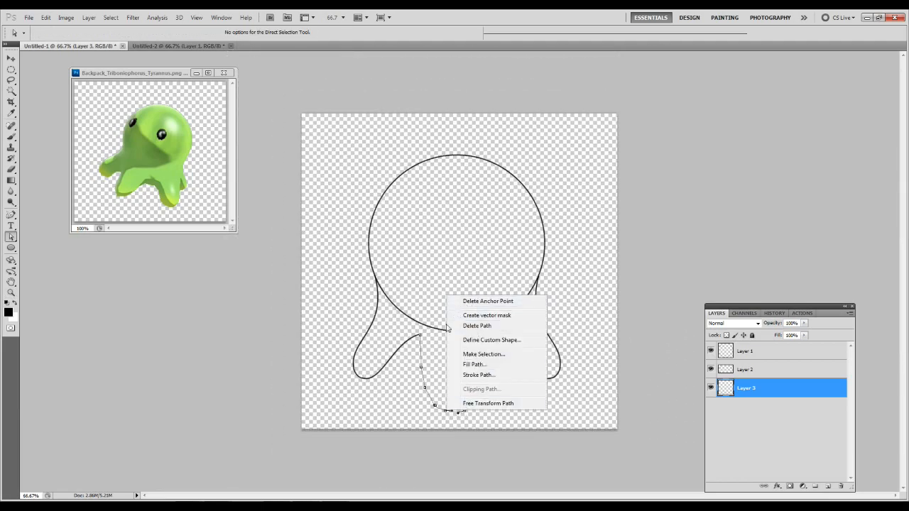
left_click(437, 409)
right_click(436, 409)
left_click(455, 294)
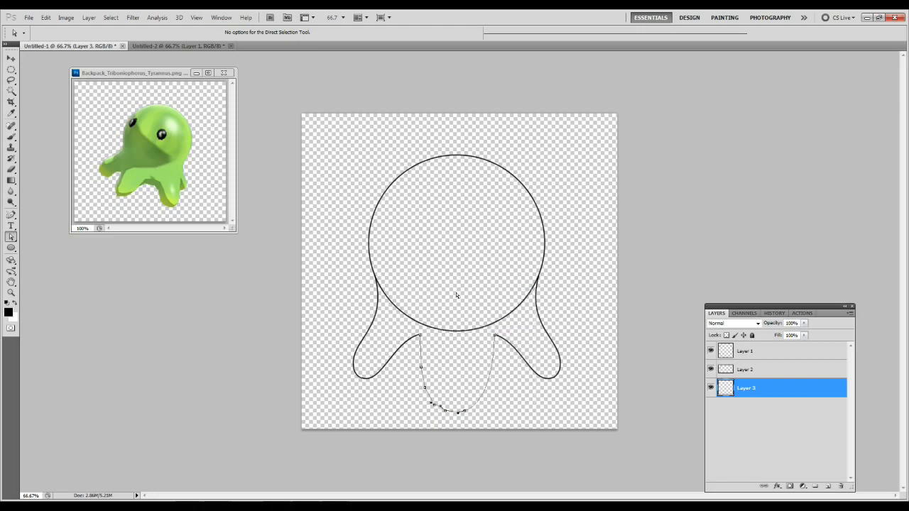
Delete the remaining intermediate anchor points of the middle leg's path, keeping only its two end points.
right_click(421, 369)
left_click(427, 388)
right_click(427, 388)
left_click(460, 278)
right_click(446, 412)
left_click(490, 302)
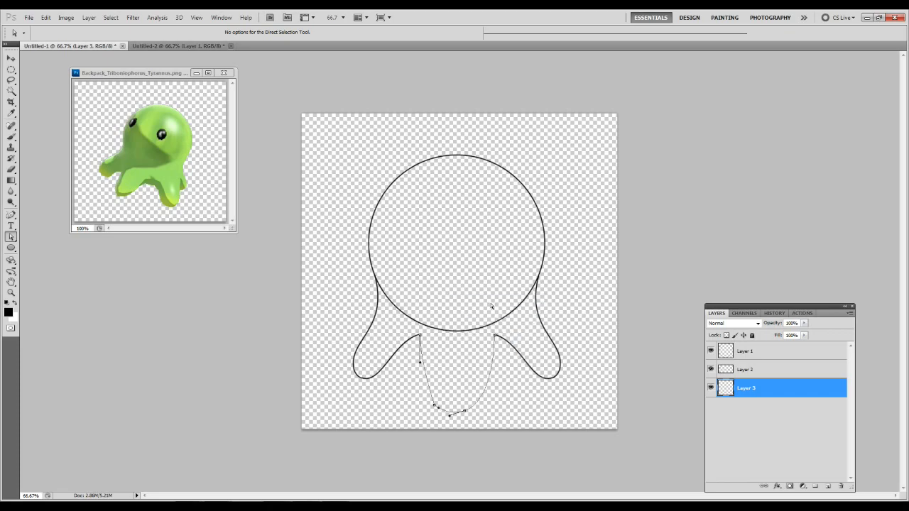
left_click(419, 336)
right_click(434, 407)
left_click(483, 298)
right_click(465, 412)
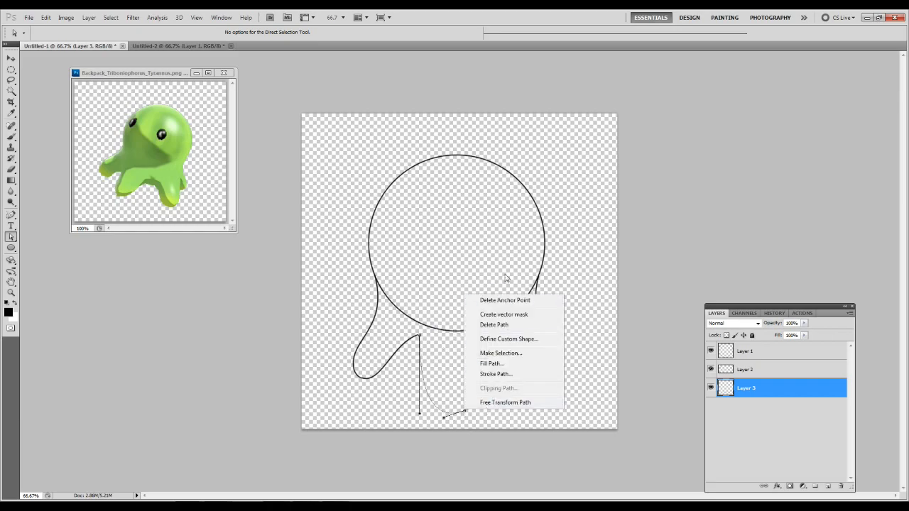
left_click(497, 301)
Raise the middle leg's end points toward the circle and pull their direction handles down and inward to form a longer, tapered leg.
left_click_drag(419, 451, 431, 427)
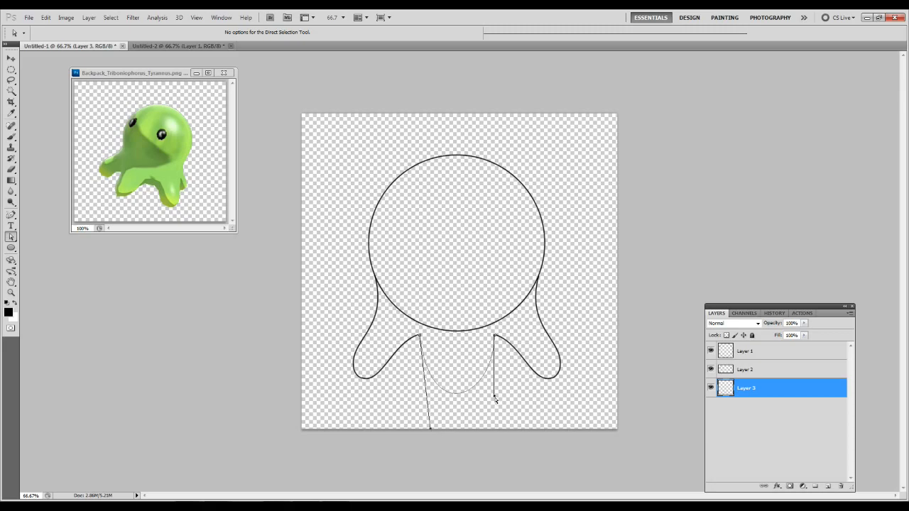
left_click_drag(495, 400, 489, 401)
left_click_drag(496, 339, 495, 334)
left_click_drag(420, 335, 419, 330)
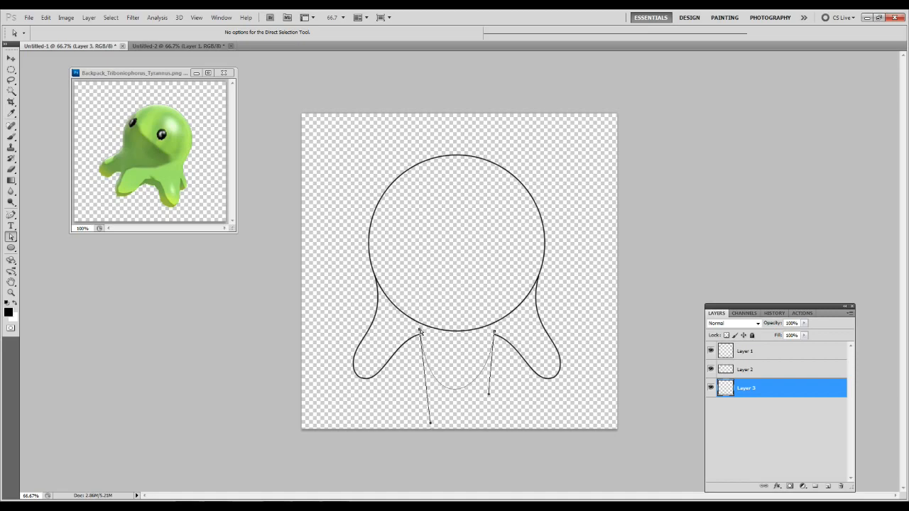
left_click_drag(430, 424, 437, 449)
left_click_drag(489, 394, 441, 437)
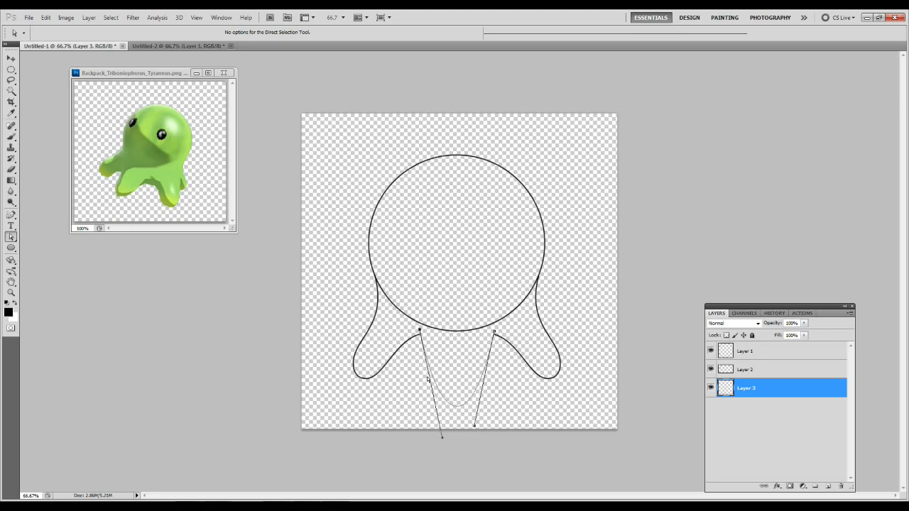
Nudge both upper end points of the middle leg's path slightly outward, past the inner ends of the side legs.
key("z")
left_click(547, 431)
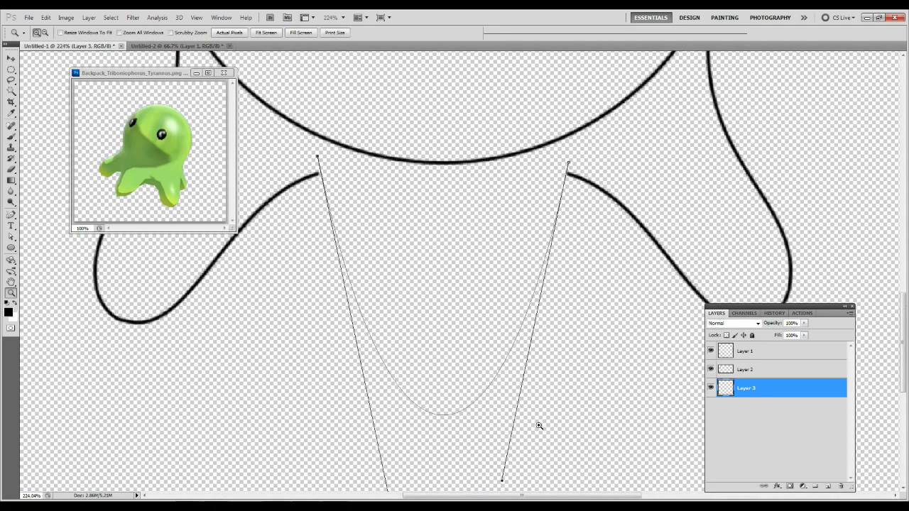
key("a")
left_click_drag(318, 156, 314, 158)
left_click_drag(568, 163, 572, 164)
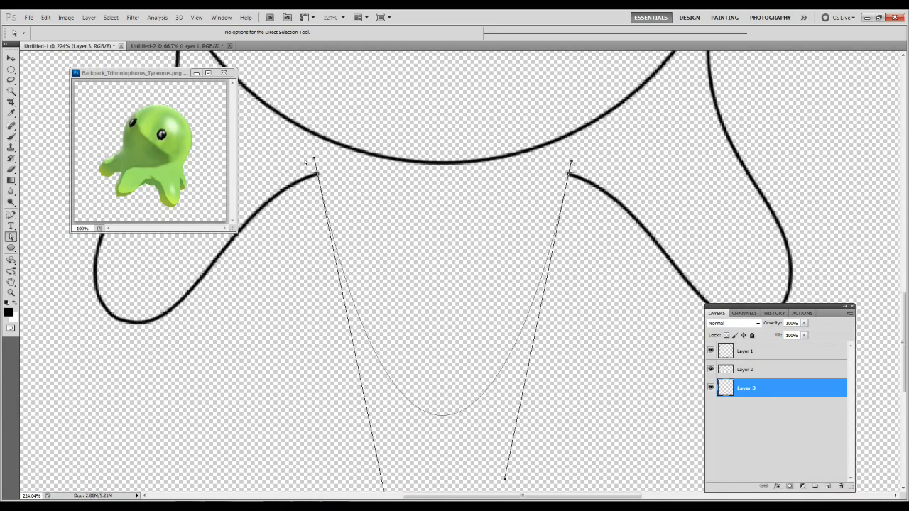
Stroke the middle leg's path on Layer 3 and clear the path from the canvas.
key("z")
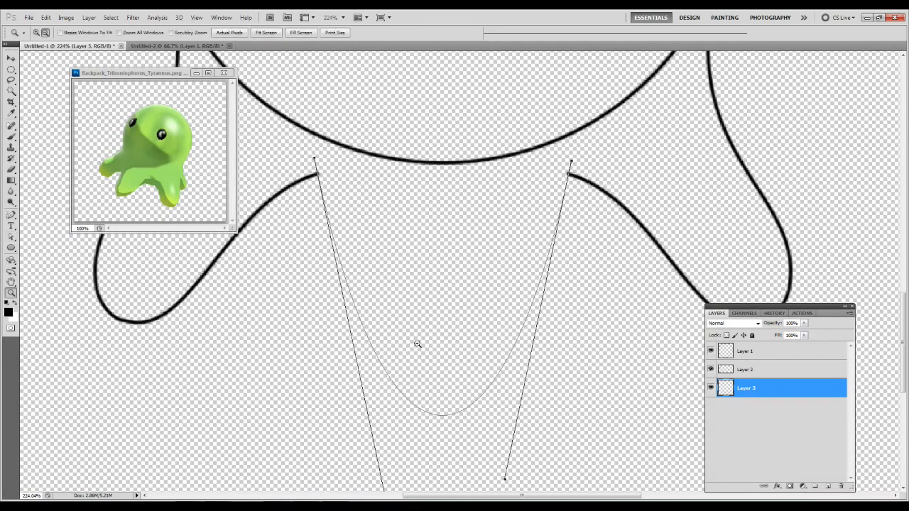
left_click(417, 344, "alt")
left_click(417, 344, "alt")
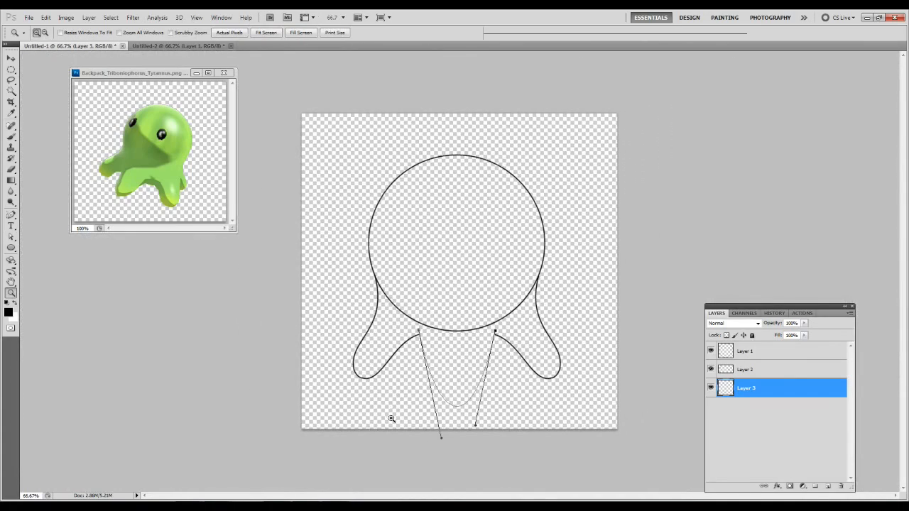
key("a")
right_click(472, 333)
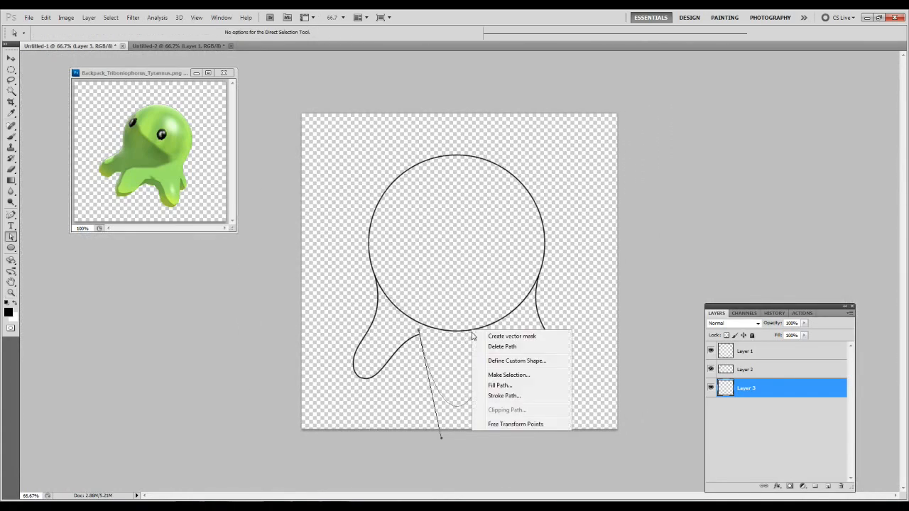
left_click(501, 403)
key("Return")
key("Return")
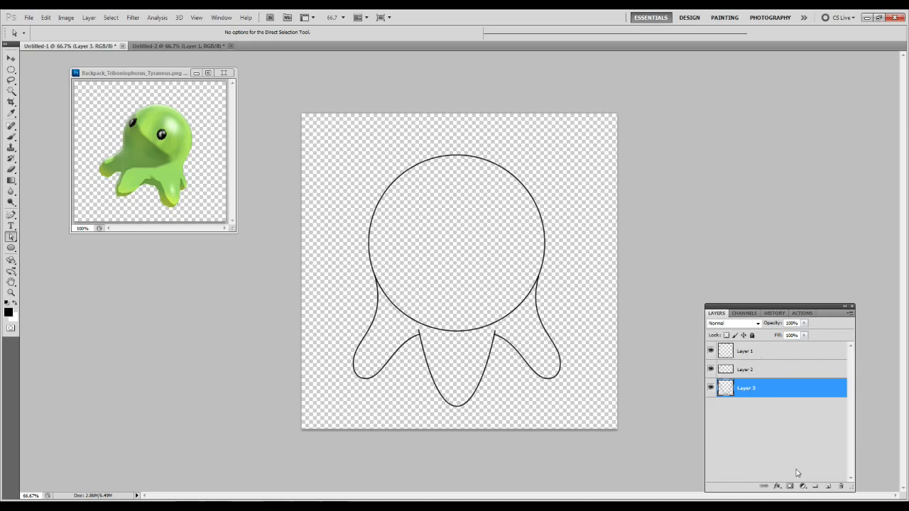
Erase the protruding upper tips of the middle leg's outline on Layer 3 where they extend past the side legs.
left_click(748, 372)
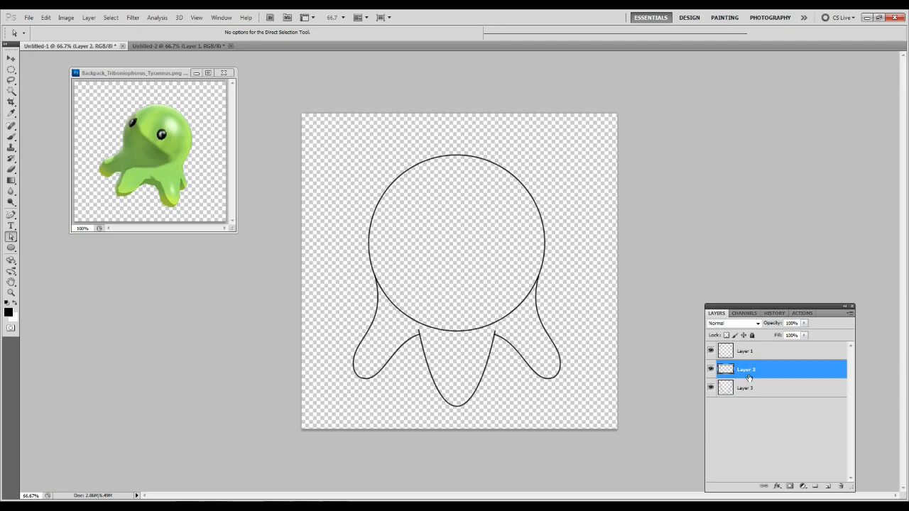
left_click(747, 387)
key("z")
left_click_drag(428, 288, 515, 379)
key("e")
left_click_drag(566, 243, 571, 256)
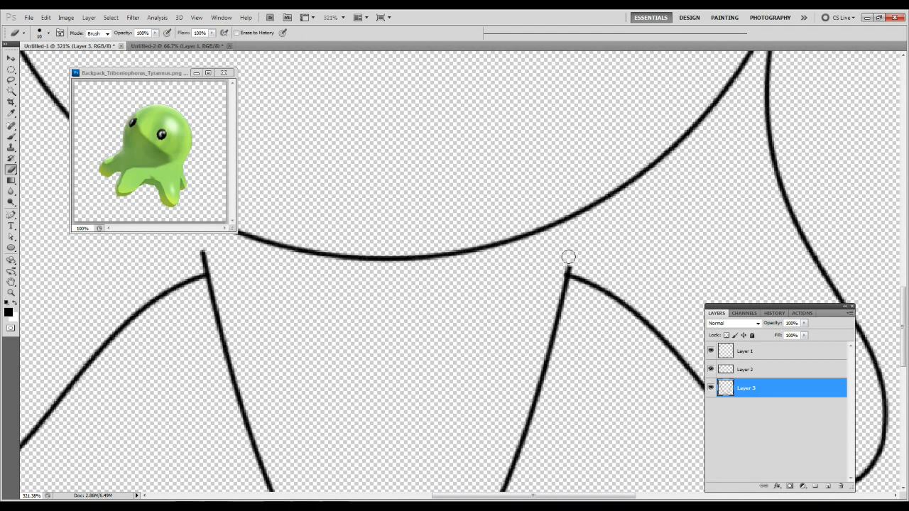
left_click_drag(353, 286, 538, 297)
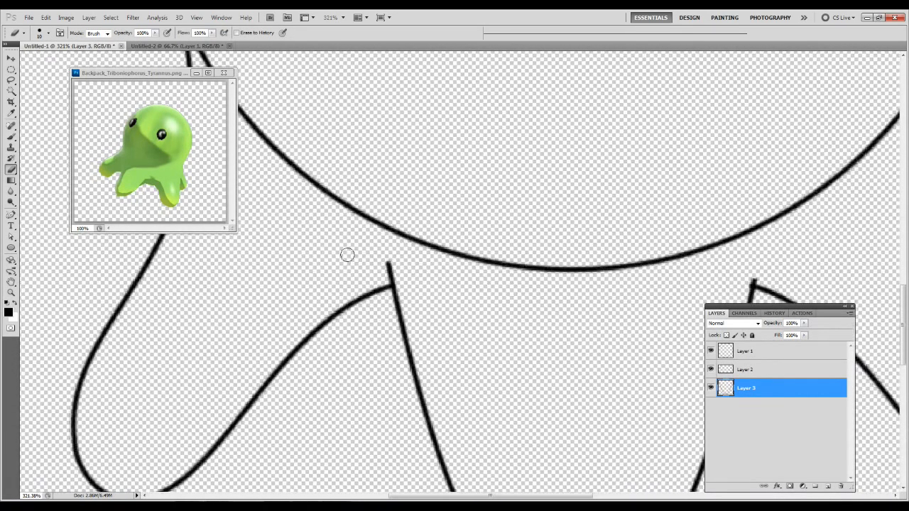
mouse_move(383, 260)
left_mouse_down()
mouse_move(401, 262)
mouse_move(377, 265)
mouse_move(379, 274)
left_mouse_up()
left_click_drag(628, 269, 419, 251)
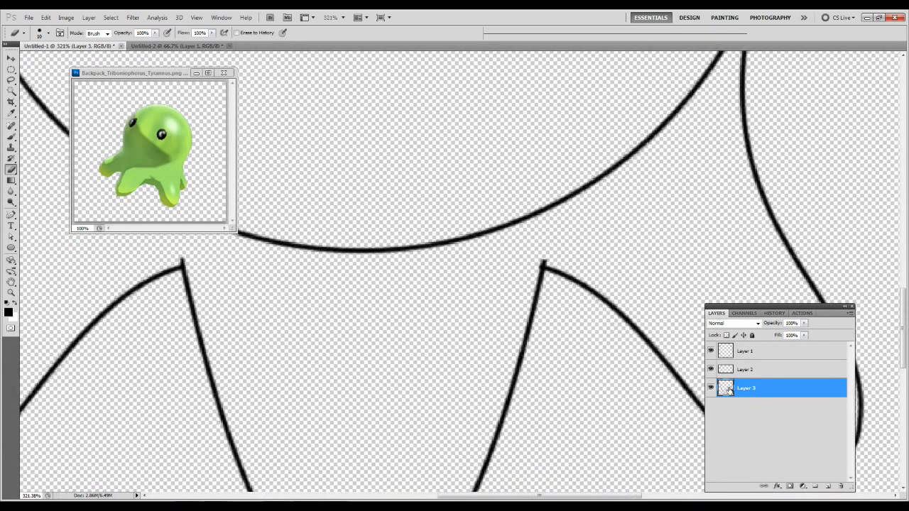
left_click(764, 372)
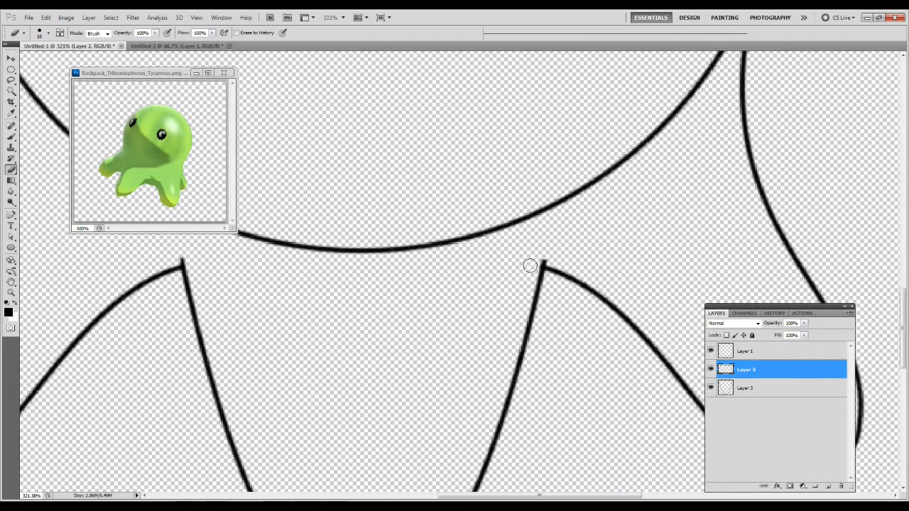
left_click(757, 394)
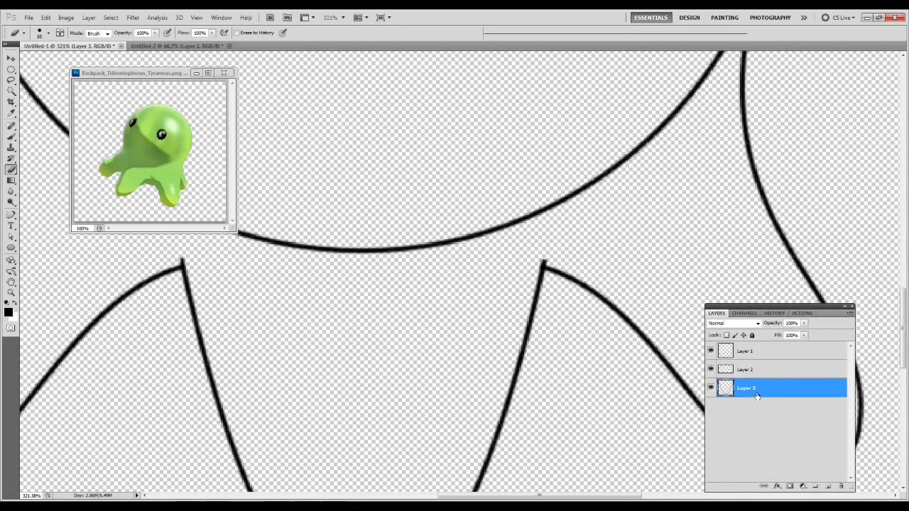
key("ctrl+0")
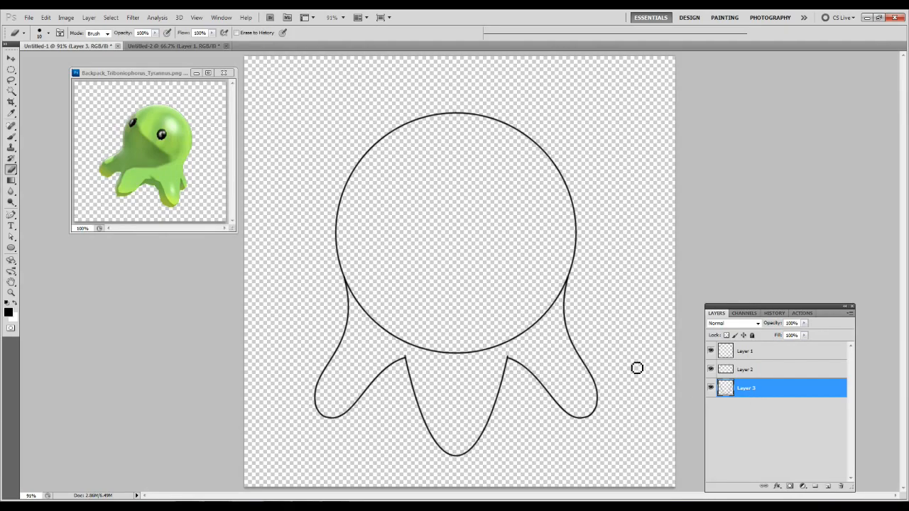
Erase the lower arc of the head circle on Layer 1 between the side legs so head and legs form one body.
left_click(752, 359)
key("z")
left_click_drag(305, 248, 636, 426)
left_click_drag(370, 285, 483, 309)
key("b")
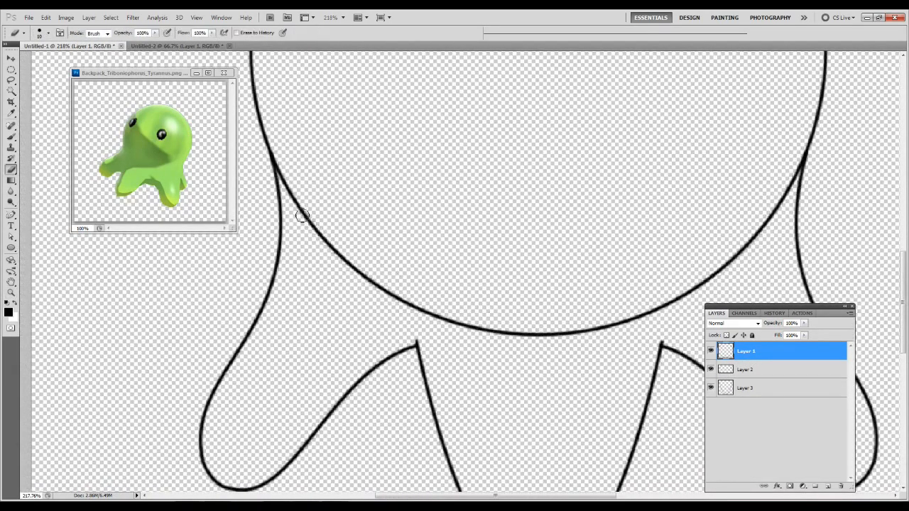
left_click(288, 178)
mouse_move(294, 189)
left_mouse_down()
mouse_move(325, 247)
mouse_move(306, 220)
mouse_move(414, 307)
mouse_move(384, 294)
mouse_move(413, 315)
mouse_move(589, 333)
mouse_move(574, 338)
mouse_move(670, 301)
mouse_move(734, 256)
mouse_move(798, 151)
mouse_move(794, 176)
mouse_move(798, 153)
mouse_move(739, 262)
left_mouse_up()
left_click_drag(717, 219, 542, 197)
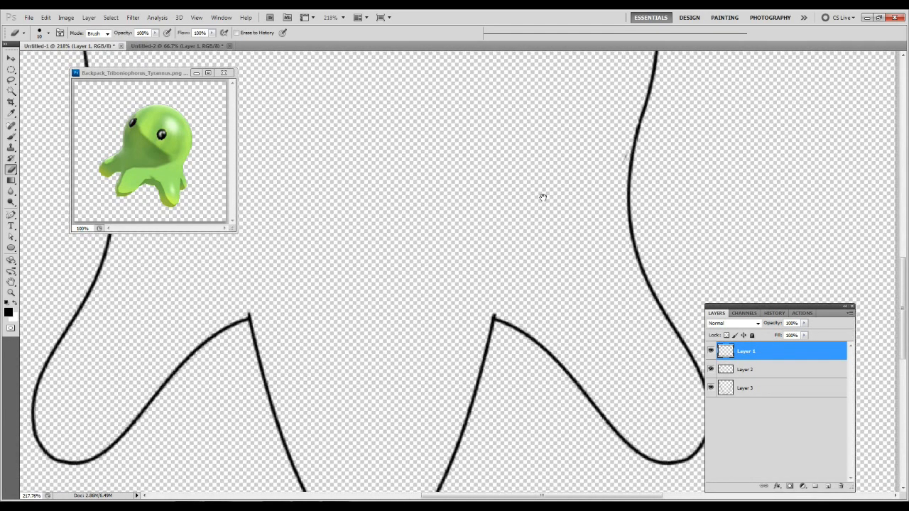
key("ctrl+0")
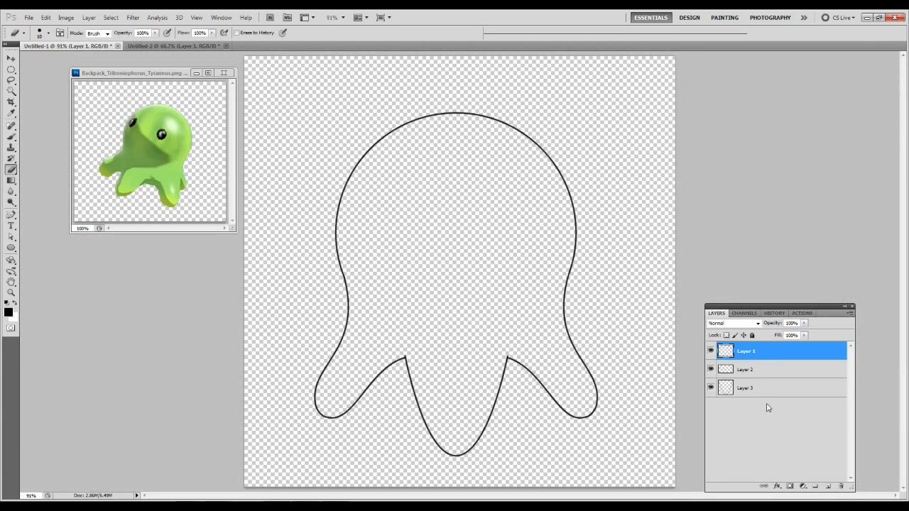
Merge the three outline layers into one and add a new empty layer beneath it.
left_click(754, 371)
left_click(750, 350)
key("ctrl+e")
key("ctrl+e")
left_click(828, 487)
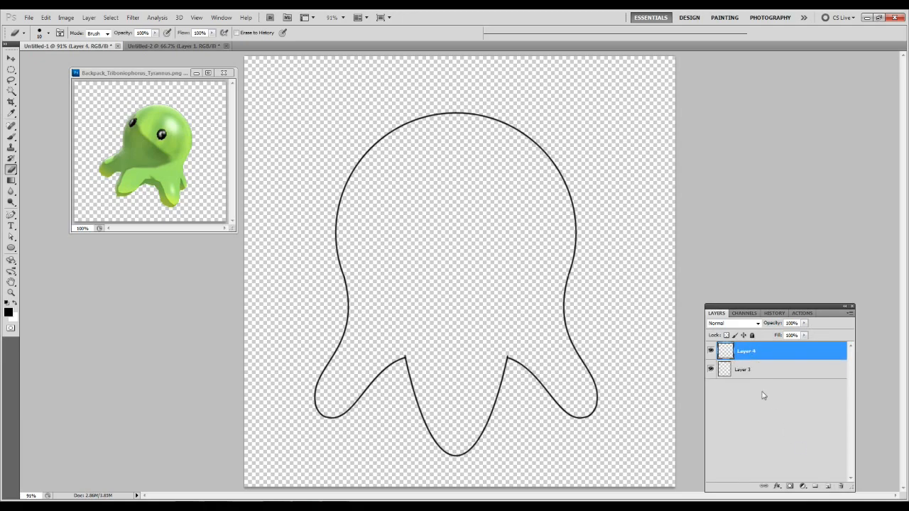
left_click_drag(747, 359, 747, 386)
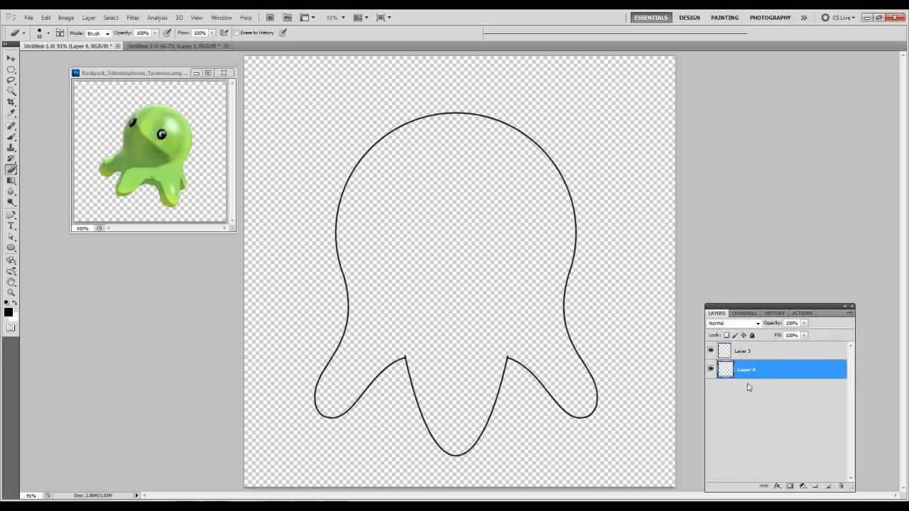
Sketch a small freeform back-leg path between the middle and right legs, and delete its intermediate anchor points.
key("p")
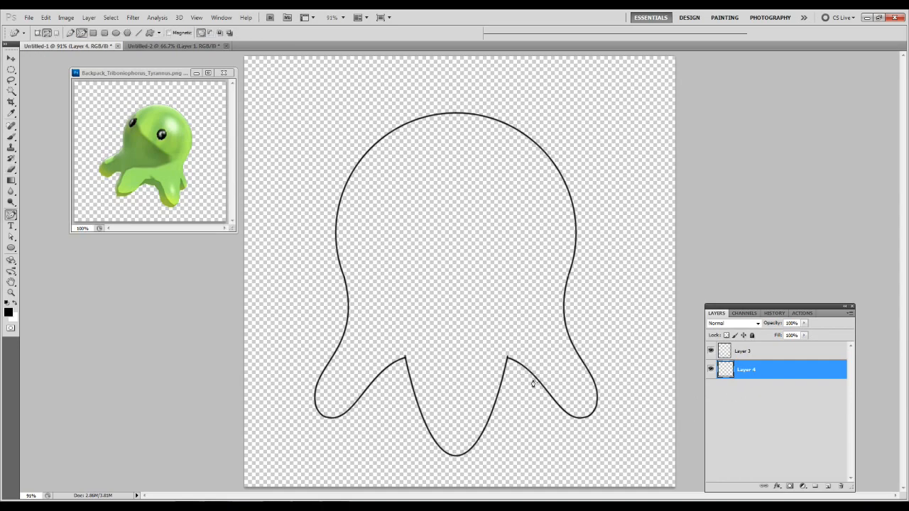
mouse_move(536, 386)
left_mouse_down()
mouse_move(536, 418)
mouse_move(507, 420)
mouse_move(496, 408)
left_mouse_up()
key("a")
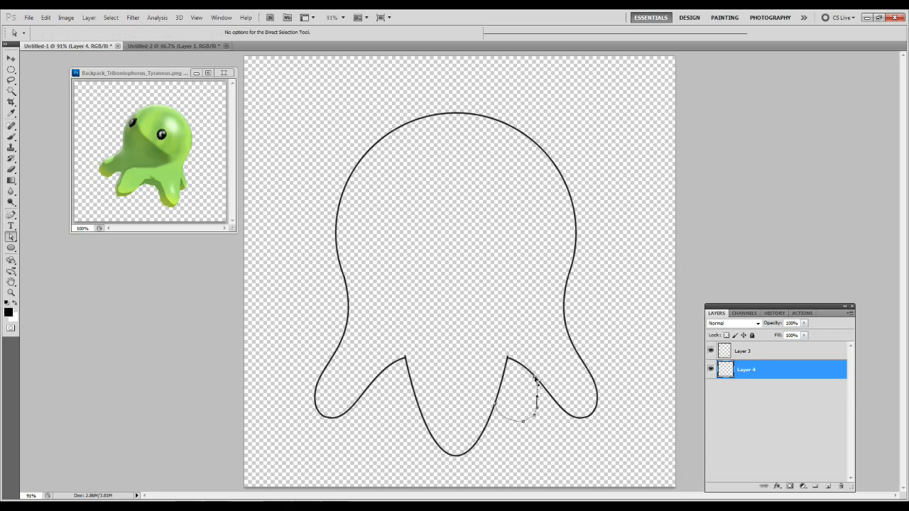
right_click(537, 409)
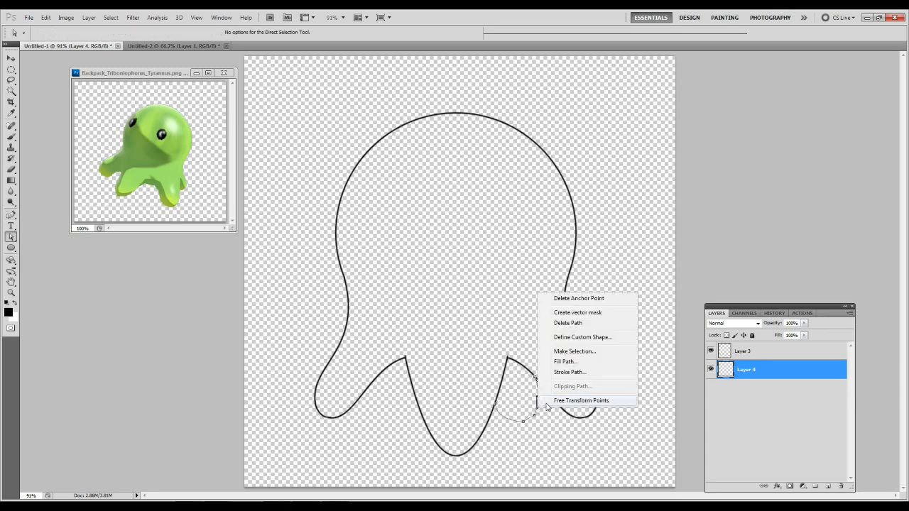
left_click(571, 299)
right_click(534, 415)
left_click(556, 306)
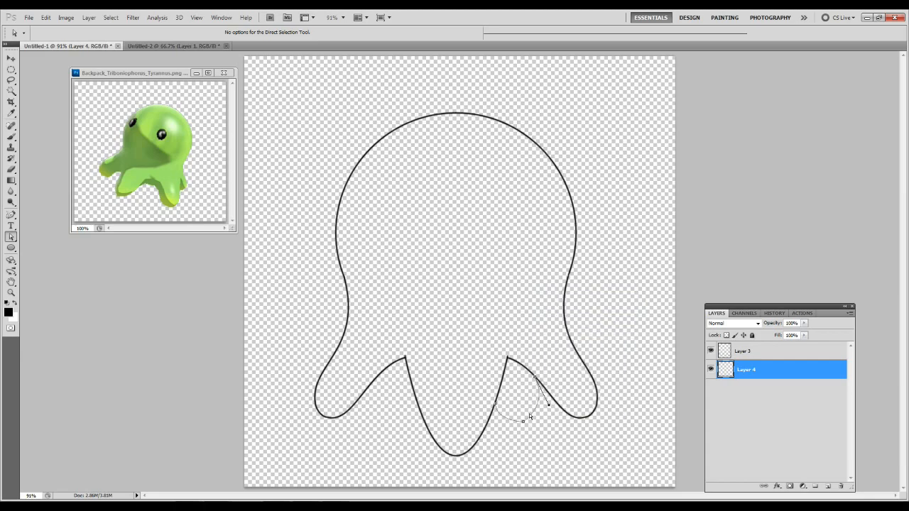
right_click(524, 422)
left_click(564, 313)
Shape the small back leg's path into a narrow rounded lobe reaching both neighbouring legs, and stroke it on Layer 4.
left_click_drag(503, 379, 502, 381)
left_click_drag(501, 420, 544, 428)
right_click(517, 378)
left_click(541, 443)
key("Return")
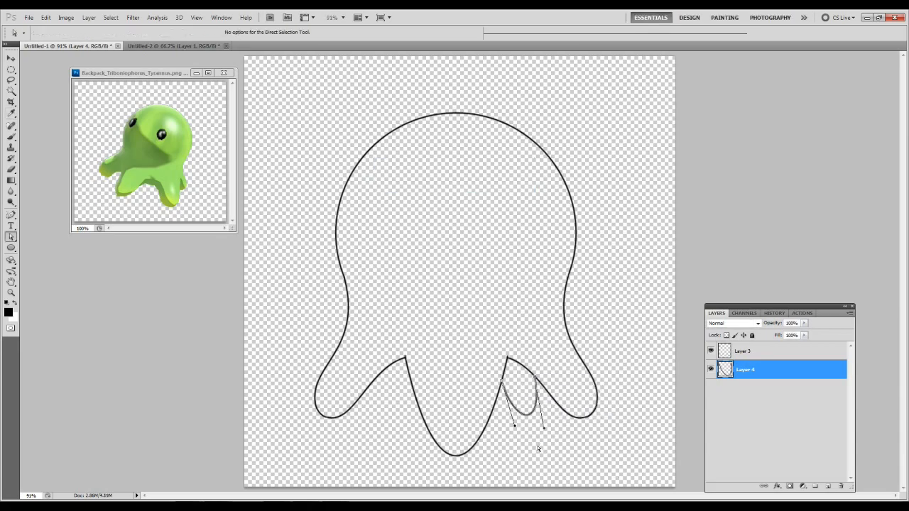
Duplicate the small back leg's layer, flip the copy horizontally and place it between the left and middle legs.
right_click(746, 376)
left_click(793, 180)
key("Return")
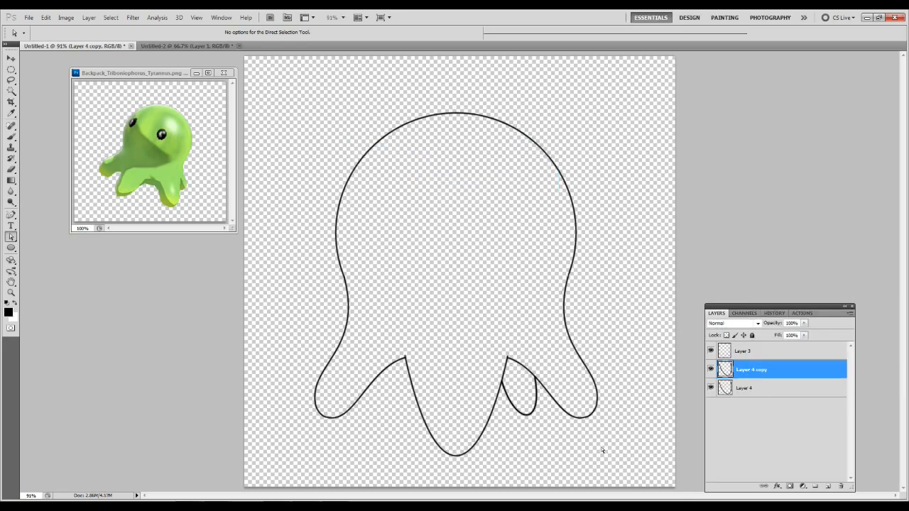
key("v")
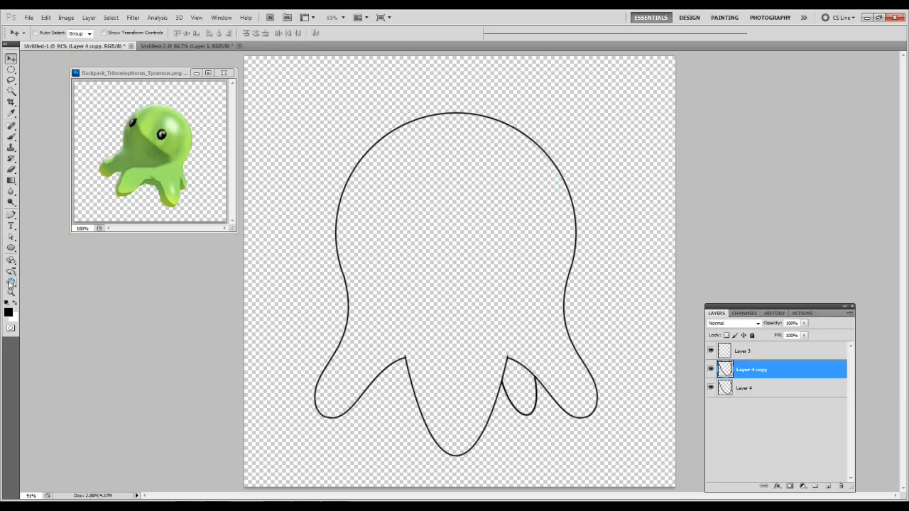
left_click(45, 17)
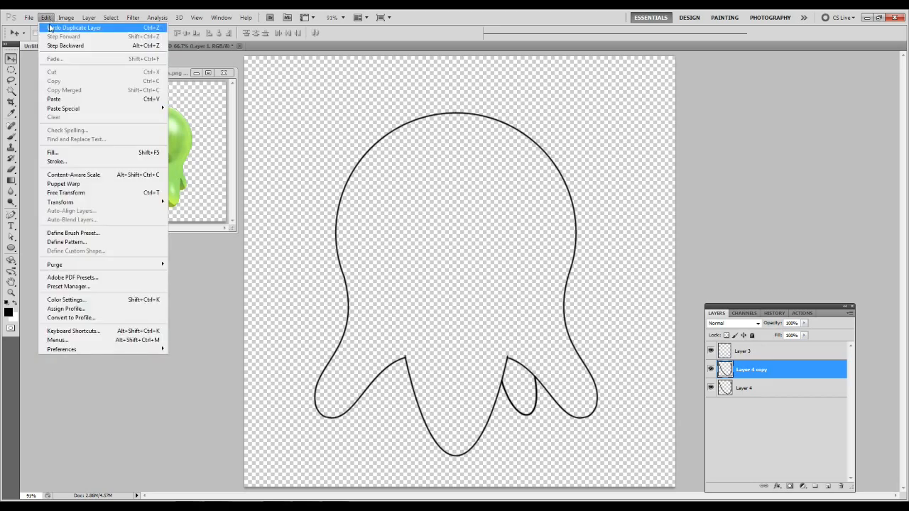
mouse_move(64, 201)
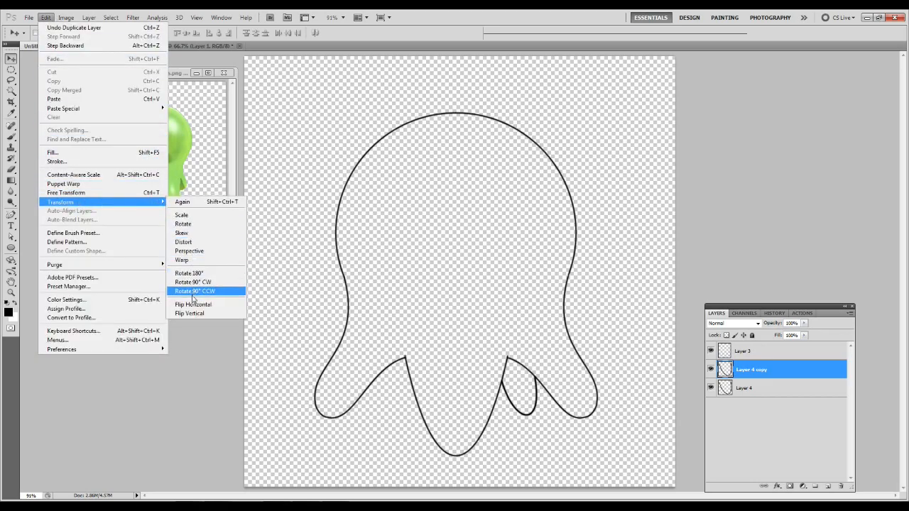
left_click(209, 310)
left_click_drag(511, 402, 384, 398)
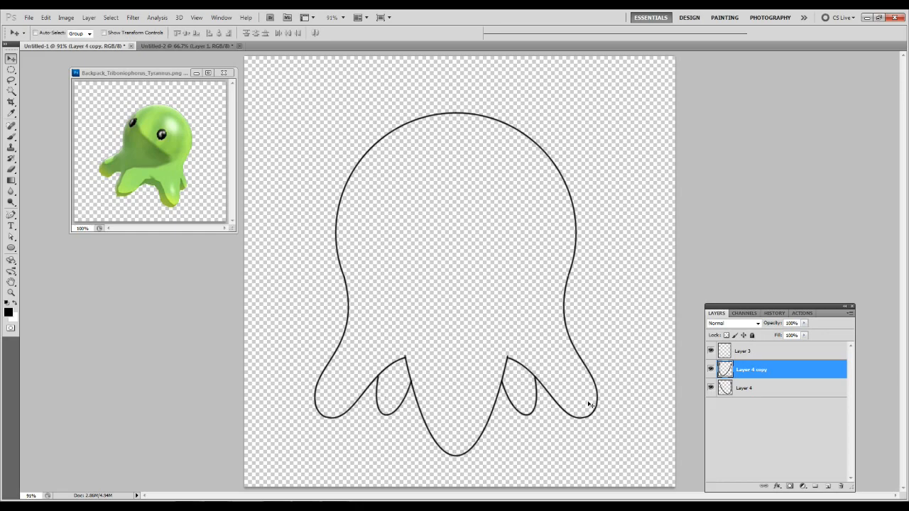
Merge the body outline and both small back-leg layers into a single layer.
left_click(761, 357)
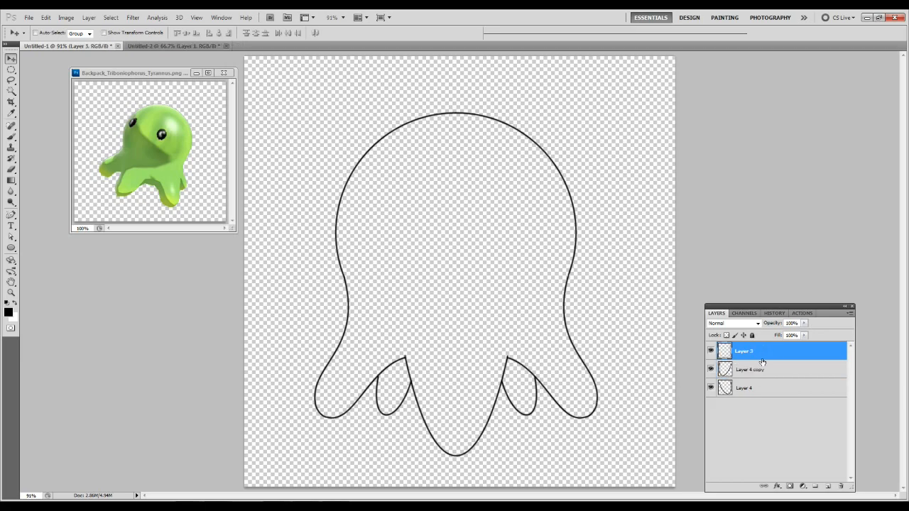
key("ctrl+e")
key("ctrl+e")
Save the document to the Desktop in Photoshop format, with a file name dedicating it to the recipient.
key("ctrl+s")
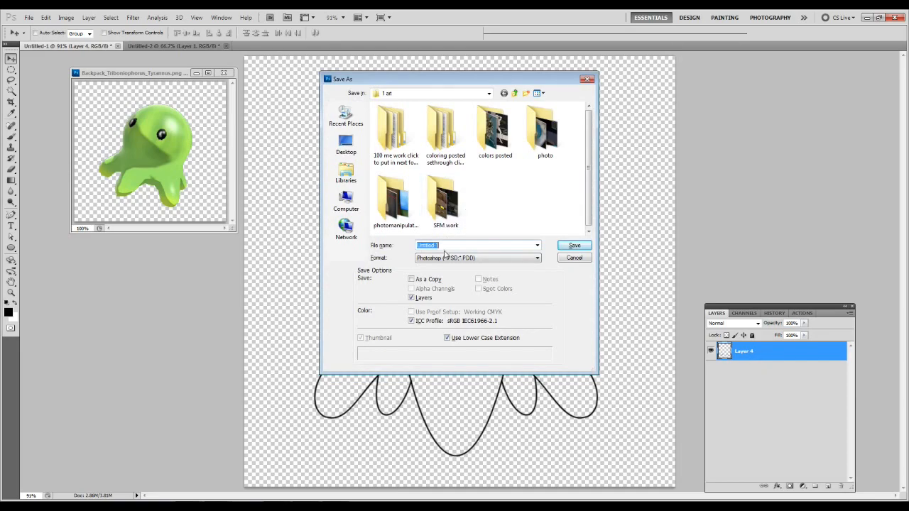
key("BackSpace")
type("for lonie")
left_click(346, 145)
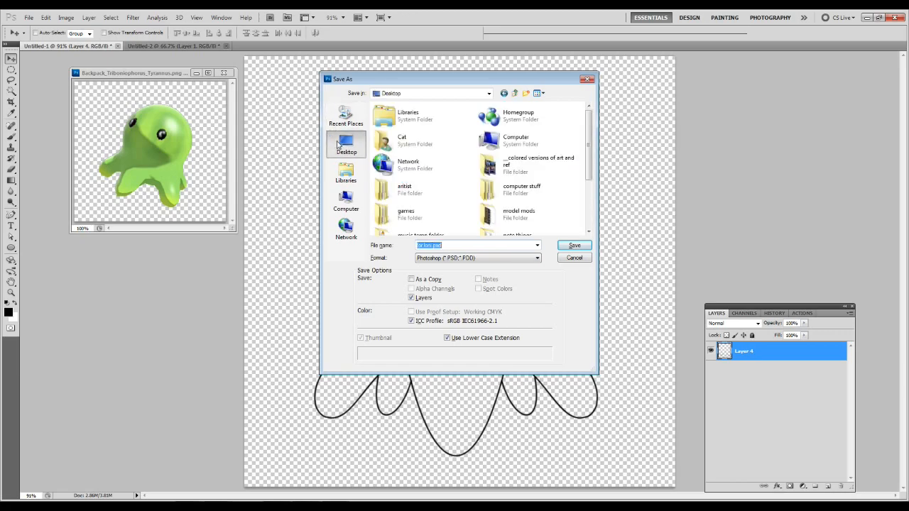
left_click(574, 246)
left_click(553, 170)
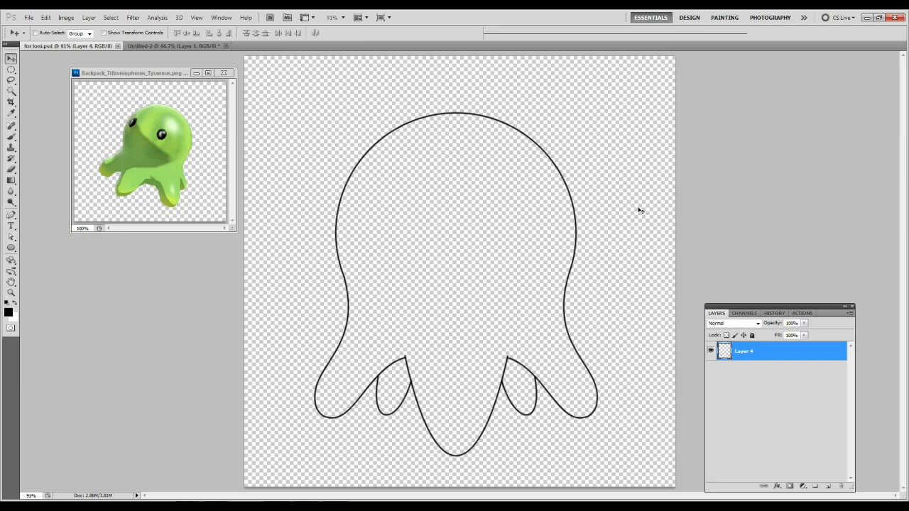
Add a new layer and draw an upright elliptical eye path in the head's upper left, centred at about X 399 px, Y 337 px.
key("ctrl+shift+alt+n")
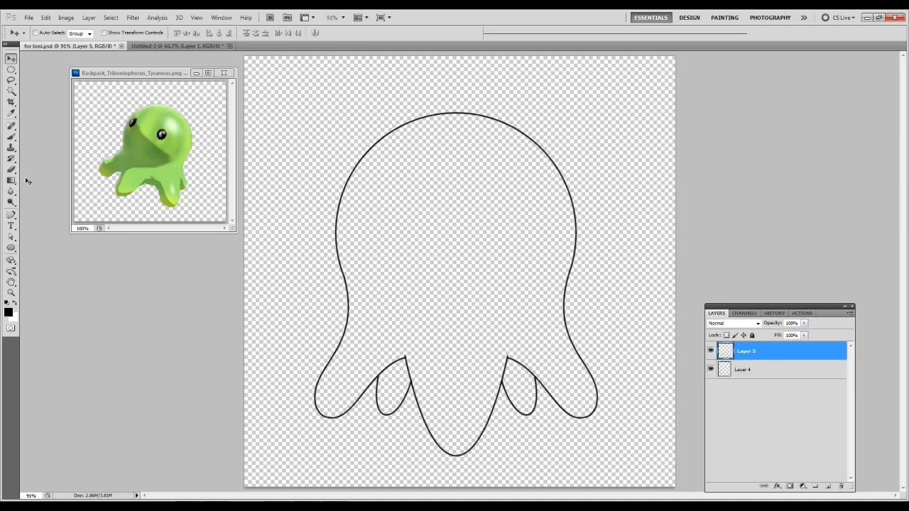
left_click(11, 70)
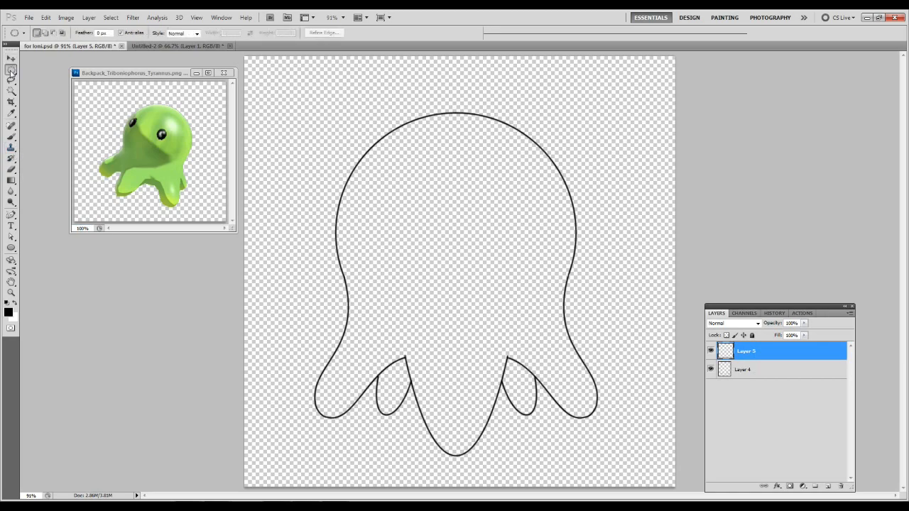
left_click(12, 248)
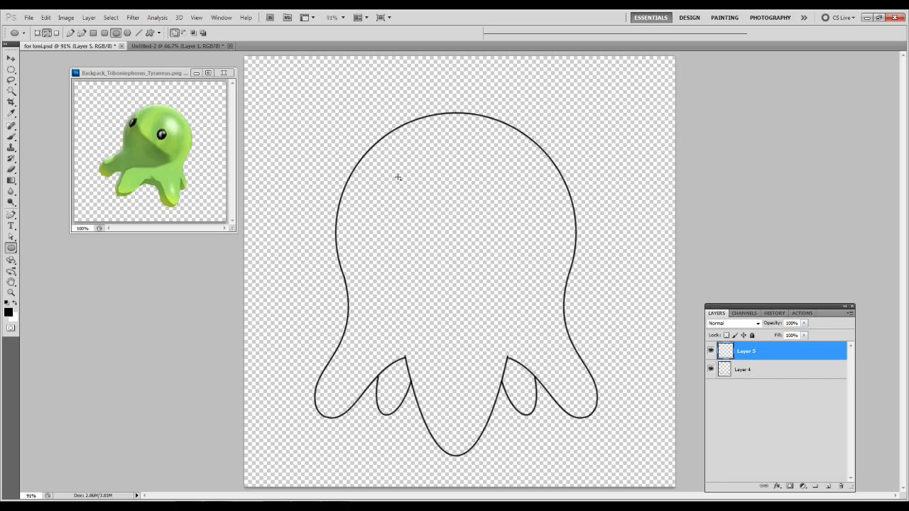
left_click_drag(394, 174, 438, 230)
Rotate the elliptical eye path about 7.3° clockwise.
key("ctrl+t")
key("Return")
key("ctrl+t")
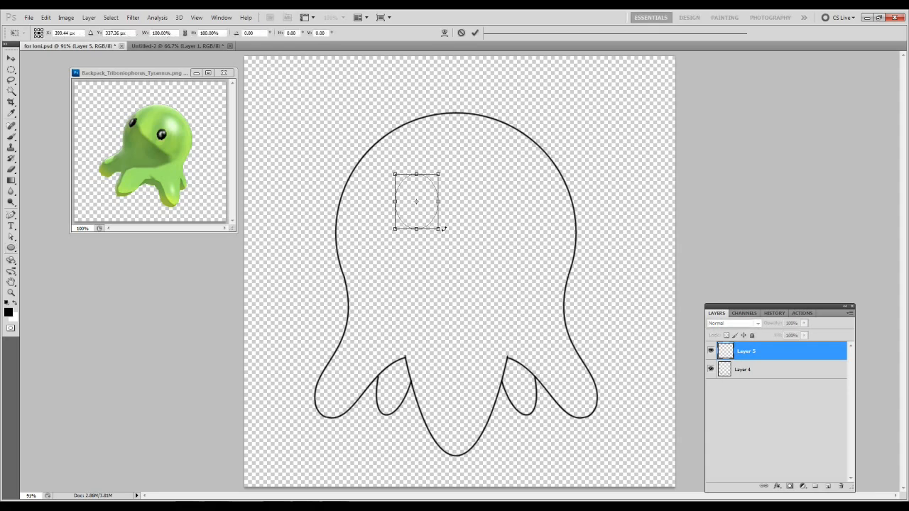
left_click_drag(446, 233, 442, 237)
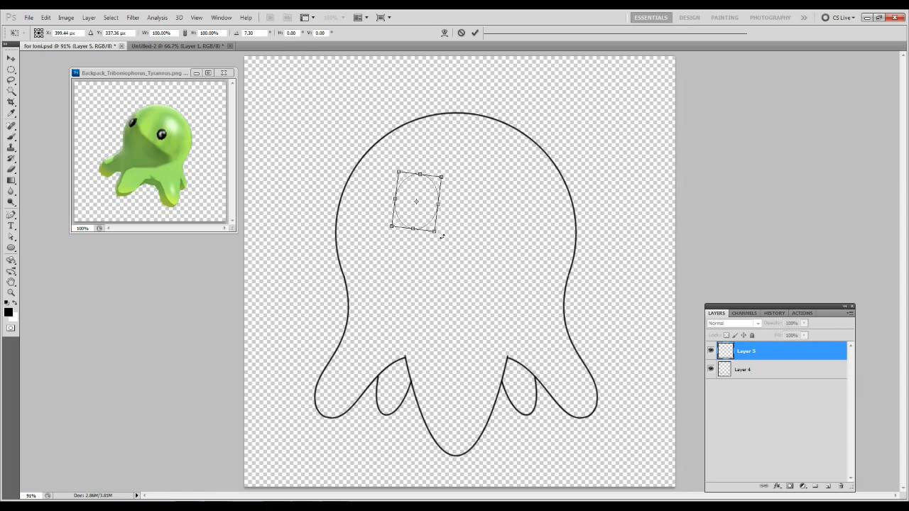
key("Return")
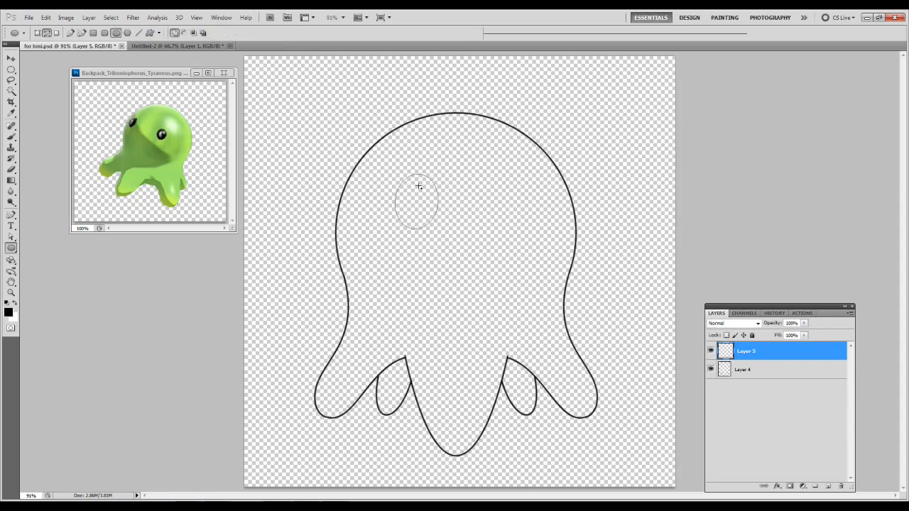
Fill the elliptical eye path with the black foreground colour on its own layer.
right_click(422, 204)
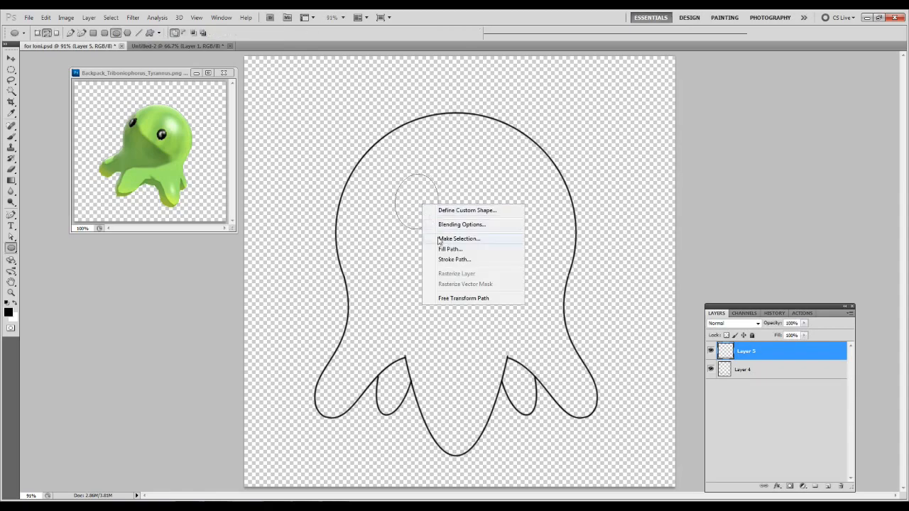
left_click(450, 250)
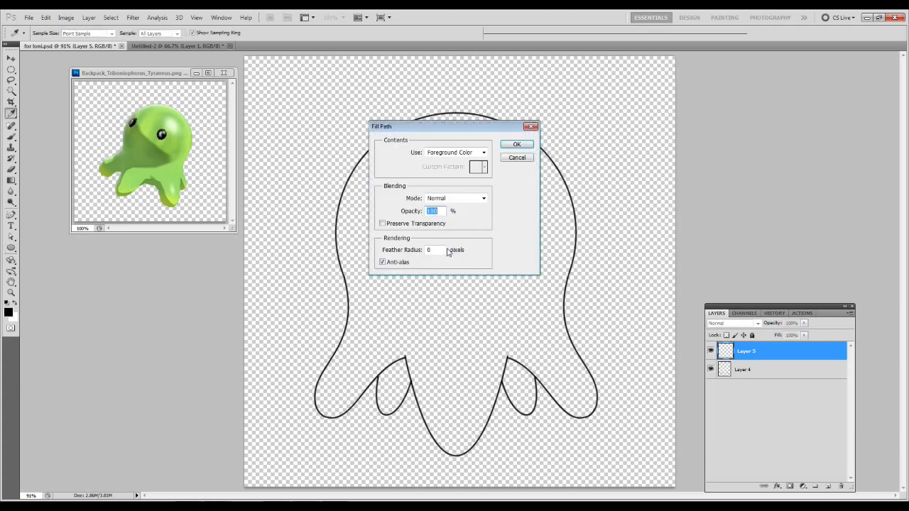
left_click(450, 153)
left_click(495, 196)
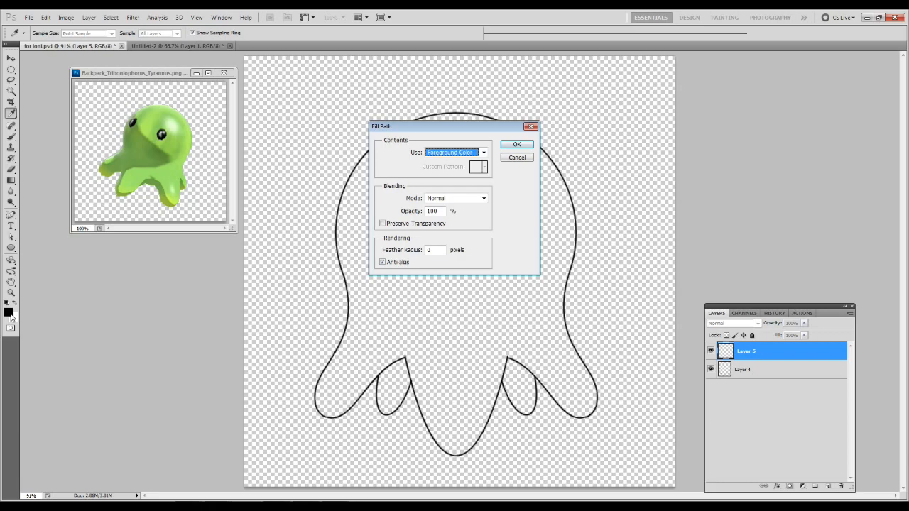
left_click(510, 147)
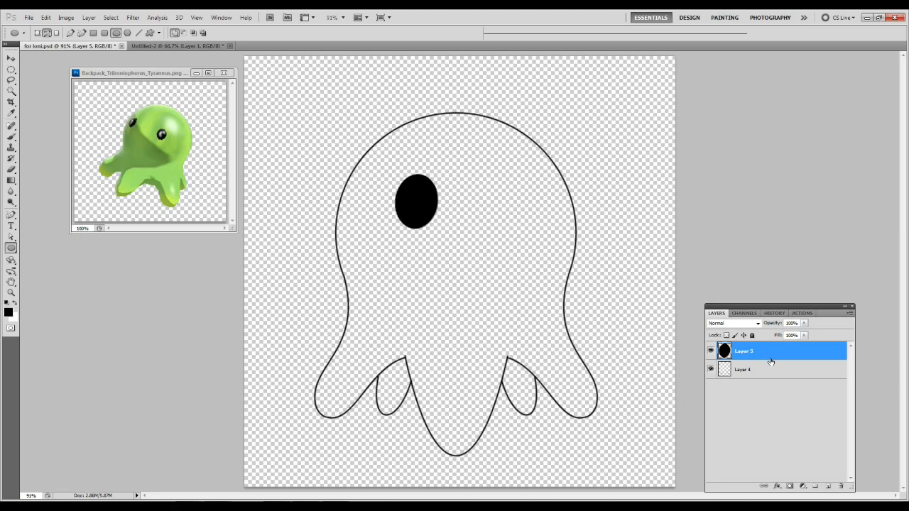
left_click(829, 486)
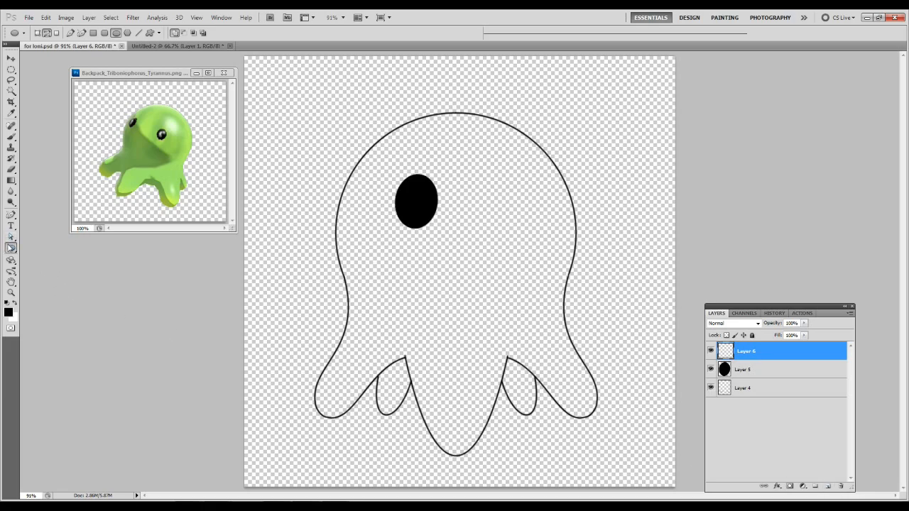
left_click_drag(419, 184, 429, 204)
key("ctrl+t")
key("Return")
key("ctrl+Return")
left_click(840, 486)
key("Return")
Duplicate the black eye layer and invert the copy to white.
right_click(770, 359)
left_click(803, 169)
key("ctrl+i")
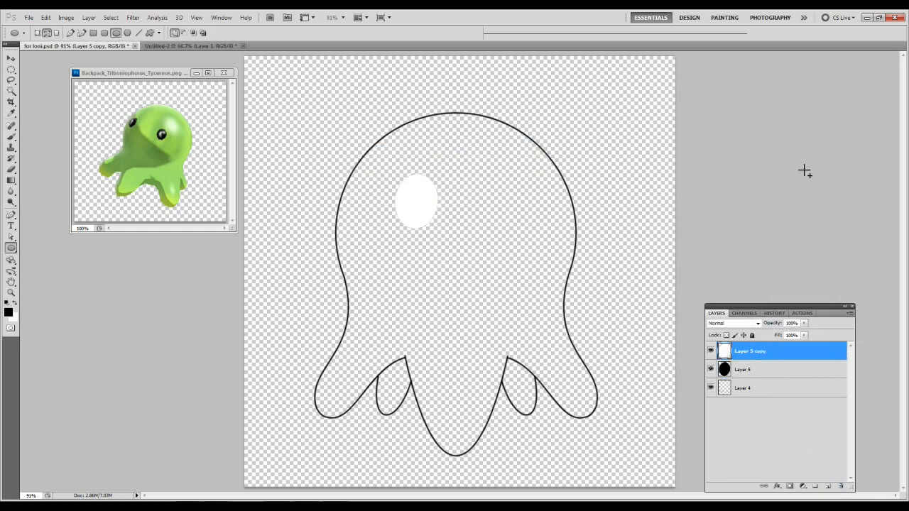
Scale the white oval down proportionally into a small highlight and place it in the eye's upper right.
key("ctrl+t")
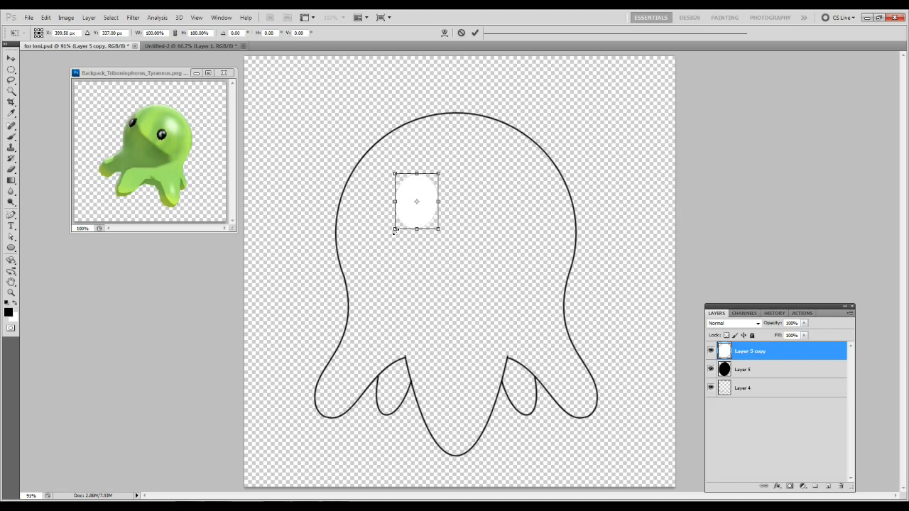
left_click_drag(394, 230, 424, 192)
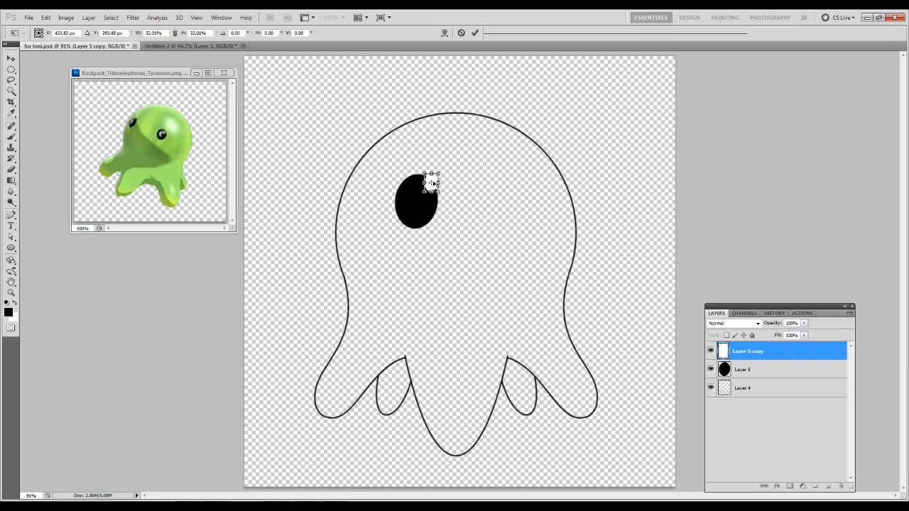
left_click_drag(434, 184, 426, 188)
left_click_drag(413, 204, 419, 199)
key("Return")
key("v")
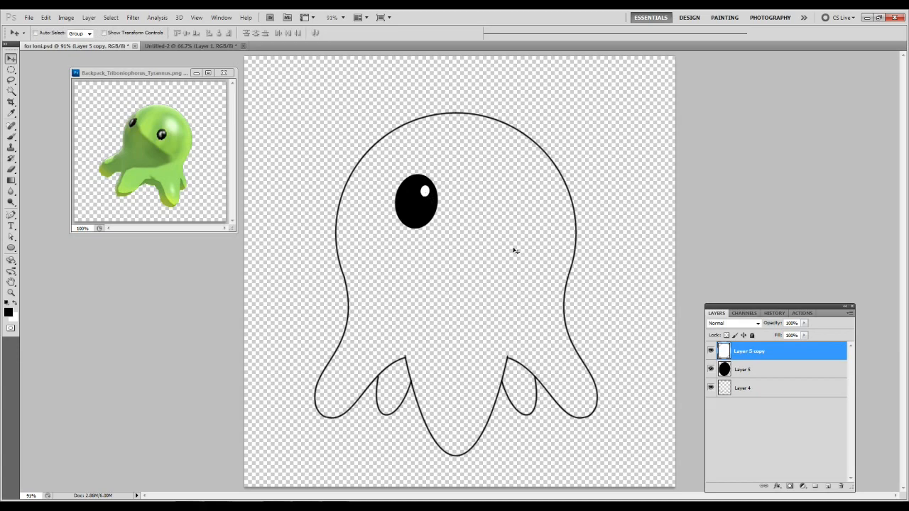
Nudge the white highlight slightly left inside the eye and merge it into the eye layer.
key("Left")
key("Left")
key("Left")
key("Left")
key("Left")
key("Left")
key("Left")
key("Left")
key("Left")
key("Left")
key("Left")
key("Left")
key("Left")
key("Left")
key("Left")
key("Left")
key("Left")
key("Left")
key("Left")
key("Left")
key("Right")
key("shift+Right")
key("shift+Right")
key("Down")
key("Down")
key("Up")
key("Right")
key("Right")
key("Left")
key("Left")
key("ctrl+z")
Duplicate the eye with its highlight and move the copy level to the right side of the head.
right_click(755, 355)
left_click(788, 165)
key("Return")
left_click_drag(425, 209, 510, 210)
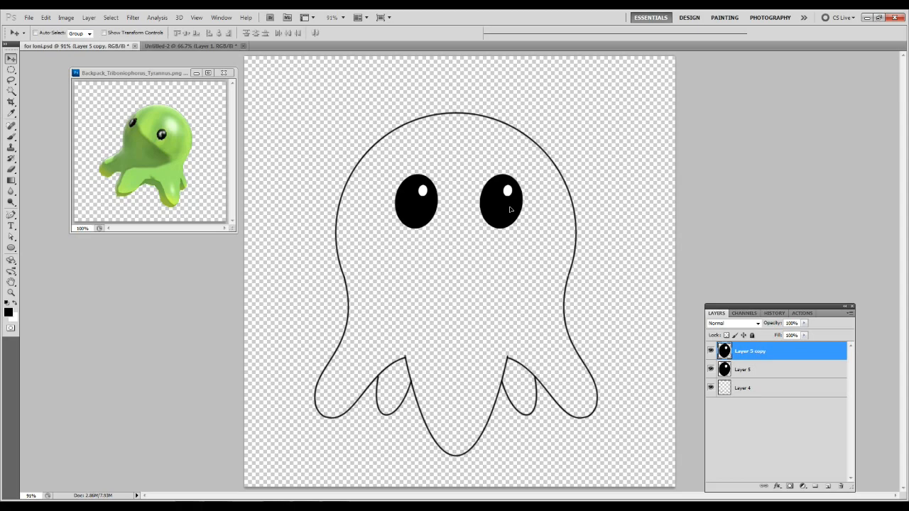
left_click(45, 17)
mouse_move(71, 202)
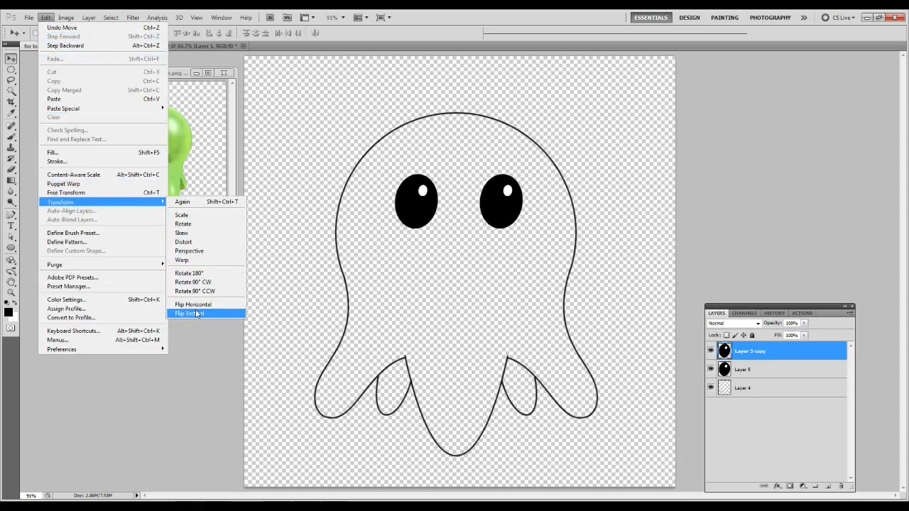
left_click(204, 305)
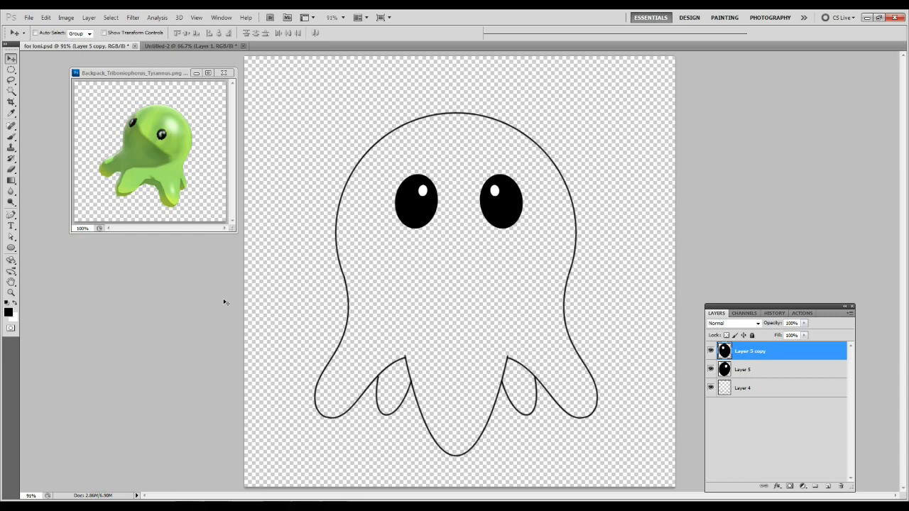
key("ctrl+z")
key("ctrl+u")
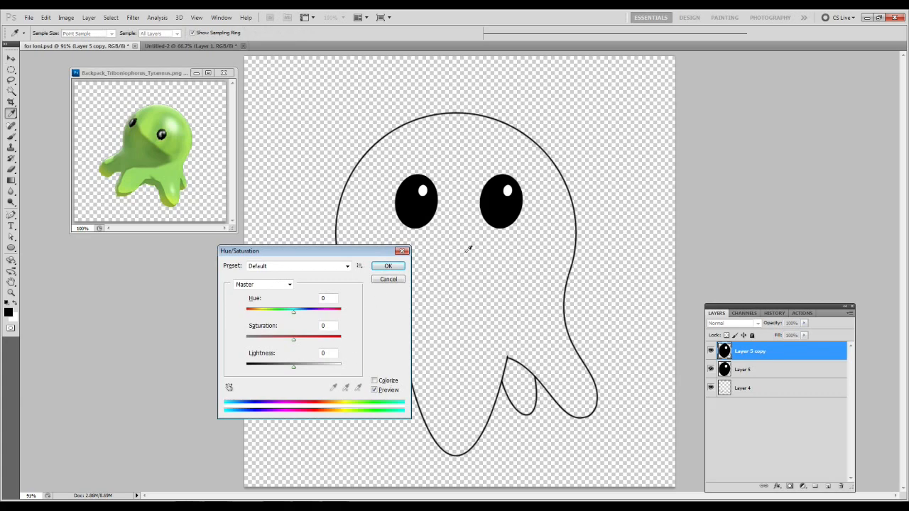
left_click(386, 280)
key("v")
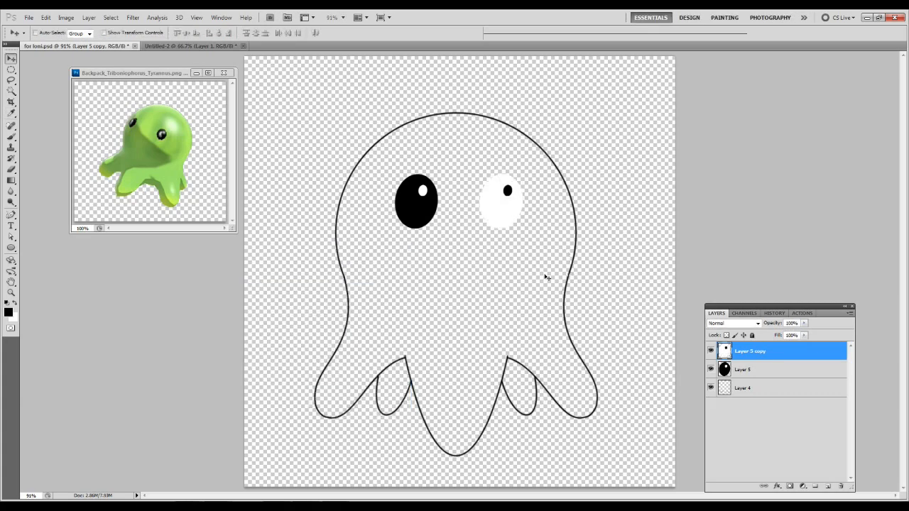
Flip the right eye horizontally and shift it slightly closer to the left eye.
left_click(46, 17)
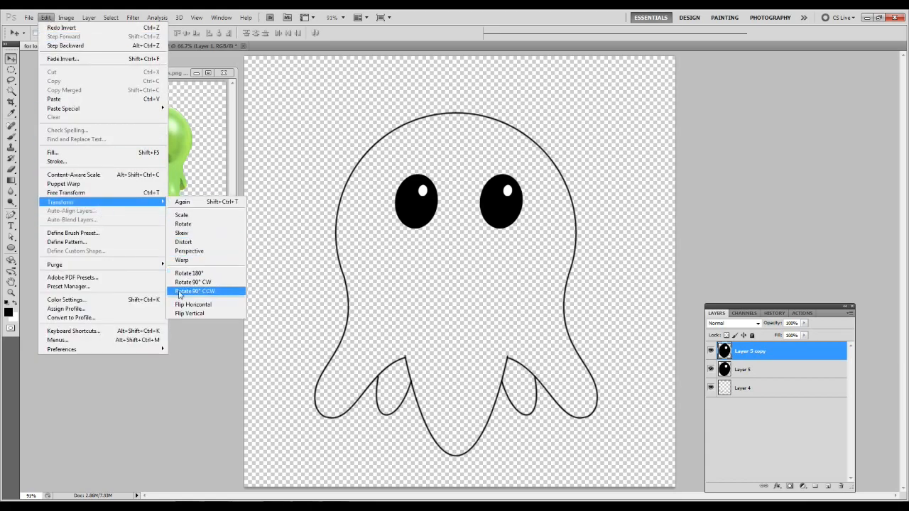
left_click(179, 308)
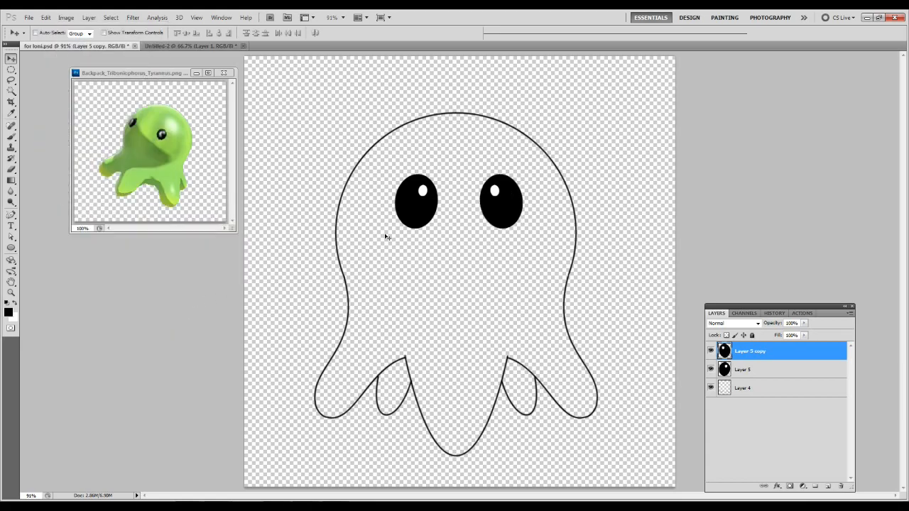
left_click_drag(496, 207, 498, 220)
key("ctrl+z")
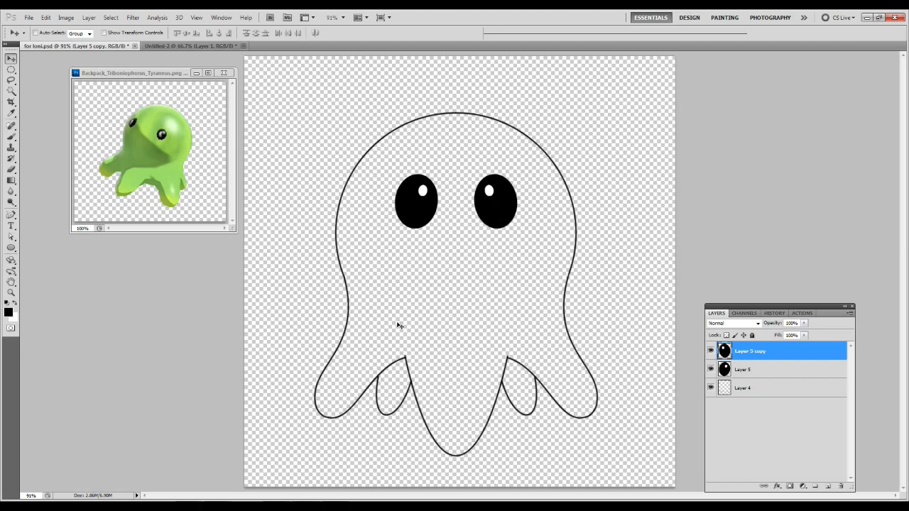
Spread the eyes apart by moving each one outward on its own layer, nudging the right eye slightly back inward.
key("ctrl+e")
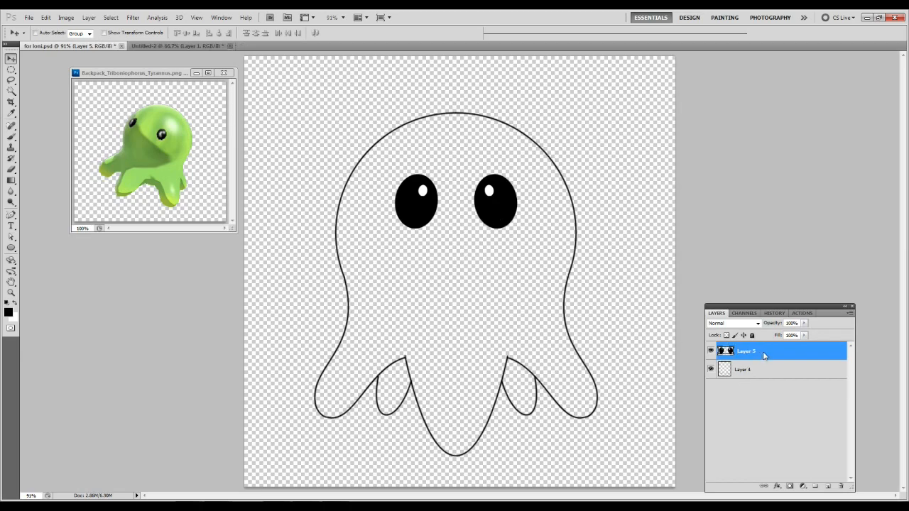
key("ctrl+z")
left_click_drag(425, 208, 390, 209)
left_click(780, 370)
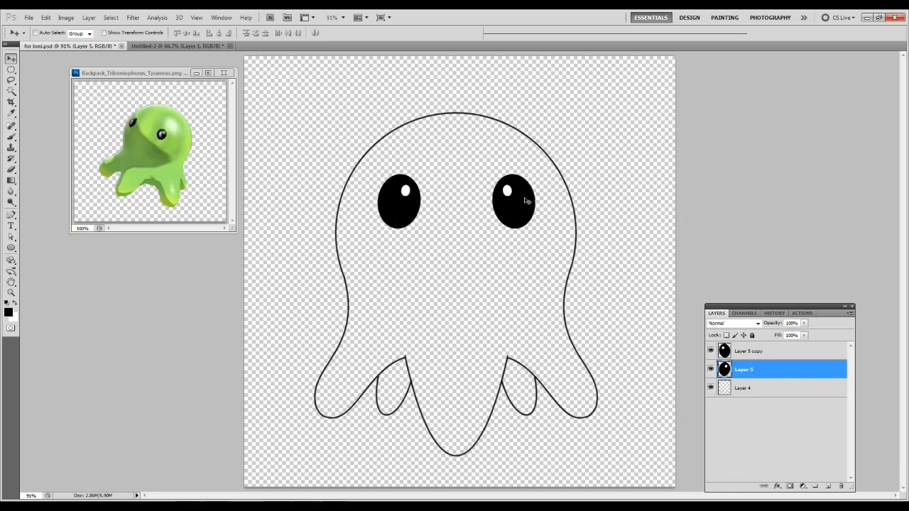
left_click(738, 350)
key("Left")
key("Left")
key("Left")
key("Left")
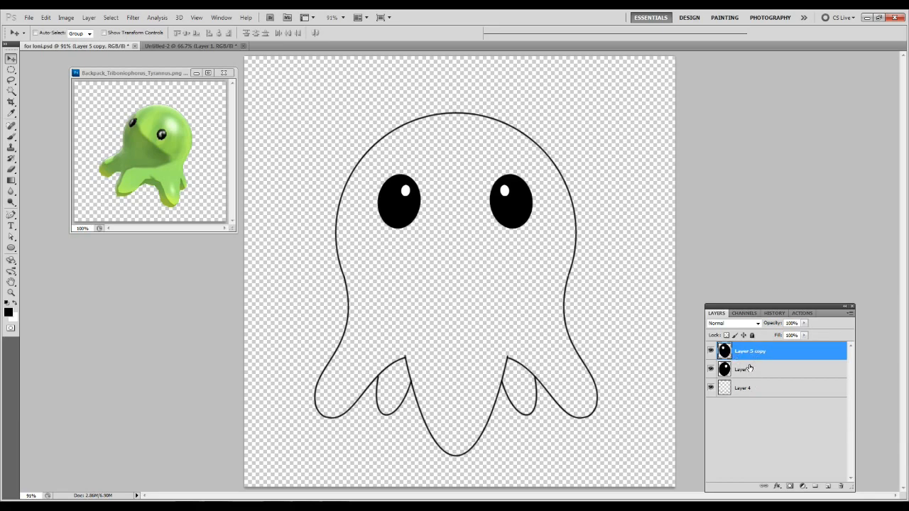
Merge both eyes and the body outline into one layer, name it "lines" and lock it.
key("ctrl+shift+e")
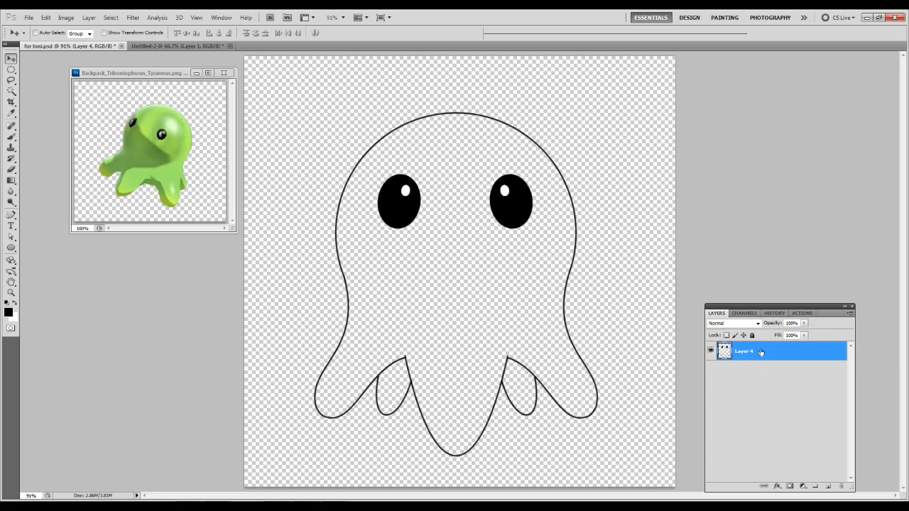
double_click(745, 352)
type("lines")
key("Return")
left_click(751, 335)
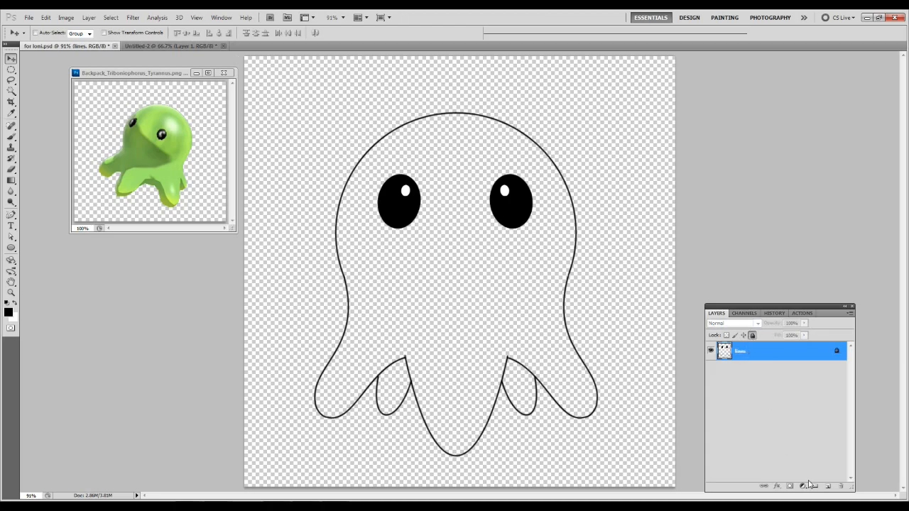
Add a layer beneath the line art, fill it with white and darken it to mid grey using Hue/Saturation.
left_click(827, 488)
left_click_drag(757, 352, 752, 384)
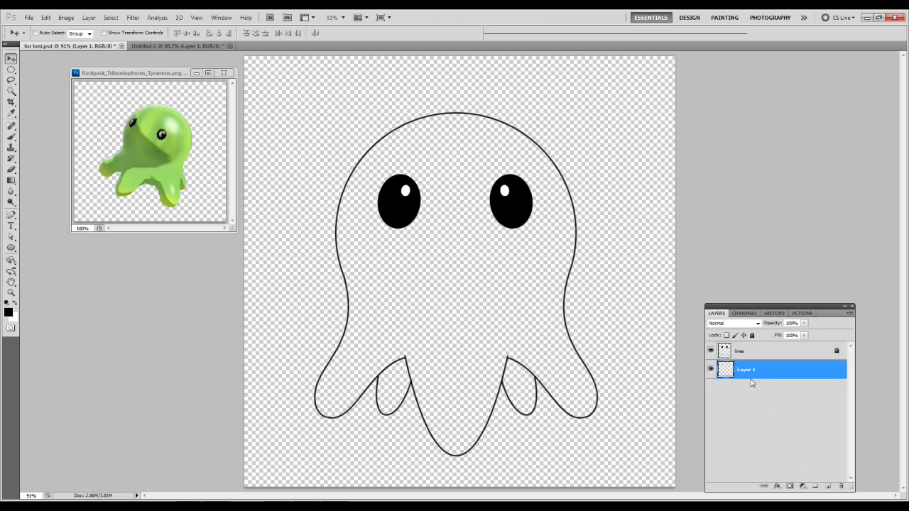
key("ctrl+u")
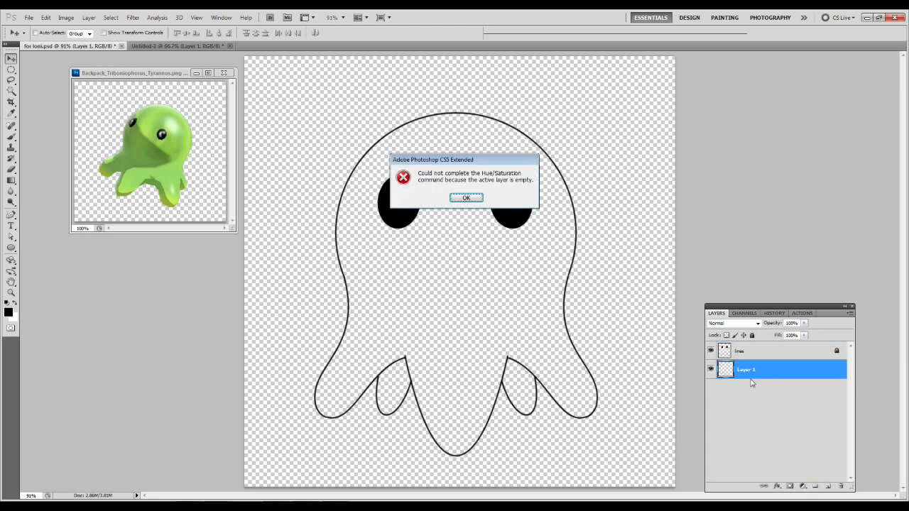
left_click(466, 198)
key("ctrl+BackSpace")
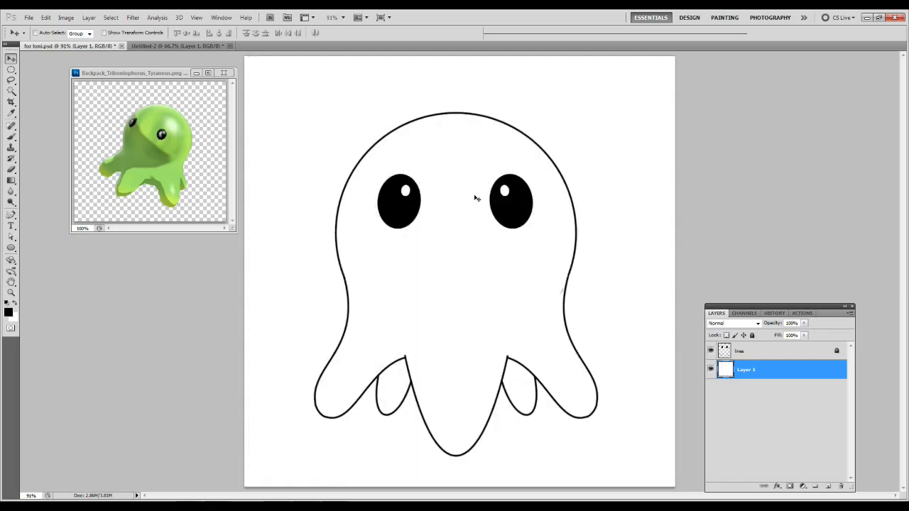
key("ctrl+u")
left_click_drag(291, 370, 272, 371)
key("Return")
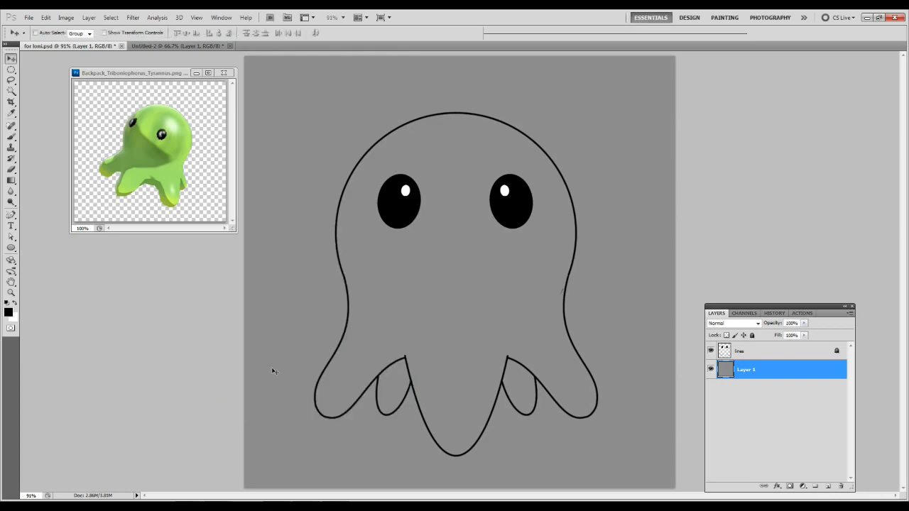
Unlock the "lines" layer and erase the stray mark beside the body's right-hand contour.
left_click(746, 352)
key("z")
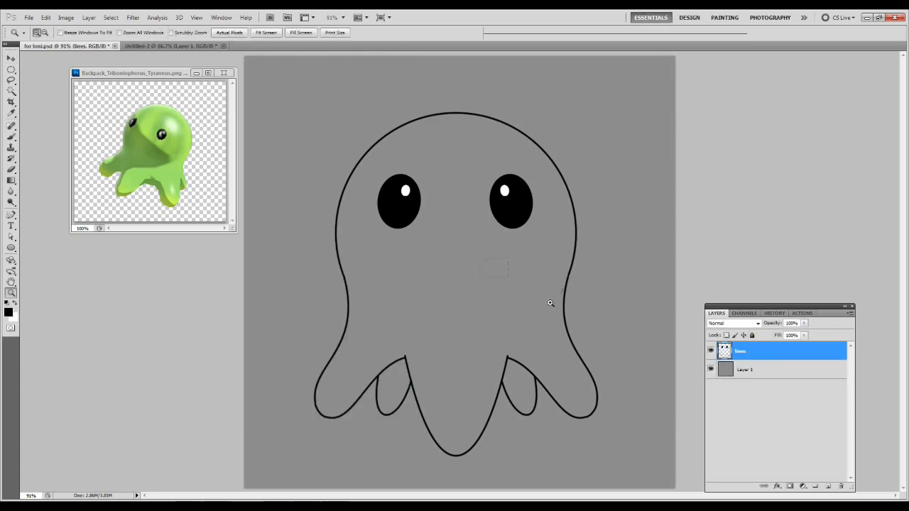
left_click_drag(529, 289, 596, 335)
key("e")
left_click_drag(570, 212, 559, 226)
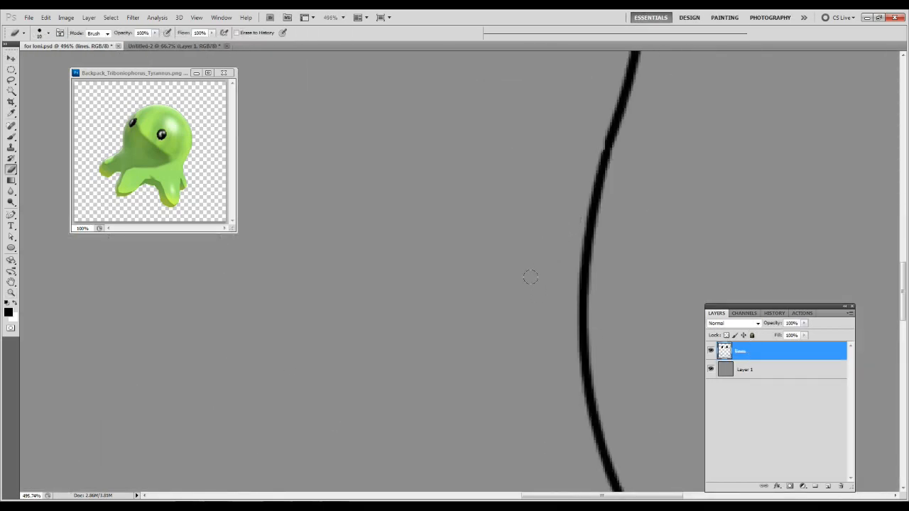
key("ctrl+0")
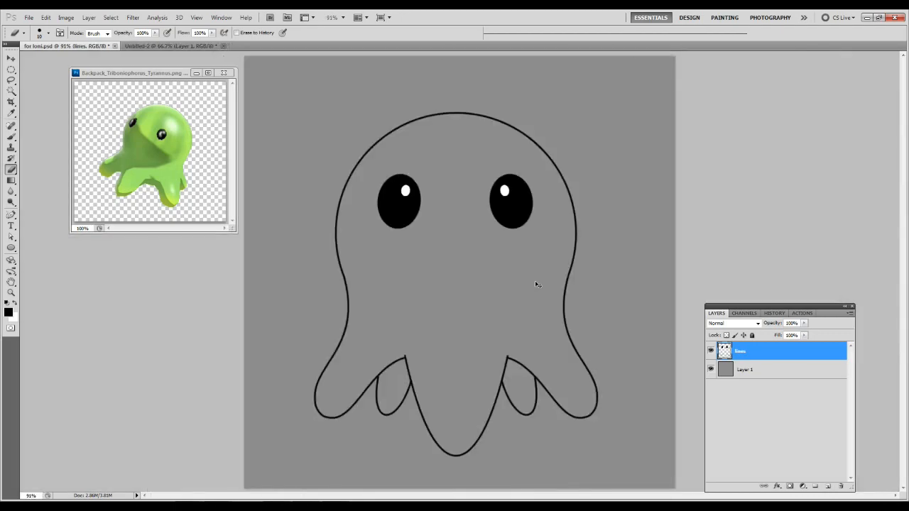
Lock the grey background layer and rename it "back".
left_click(753, 371)
left_click(752, 335)
double_click(744, 369)
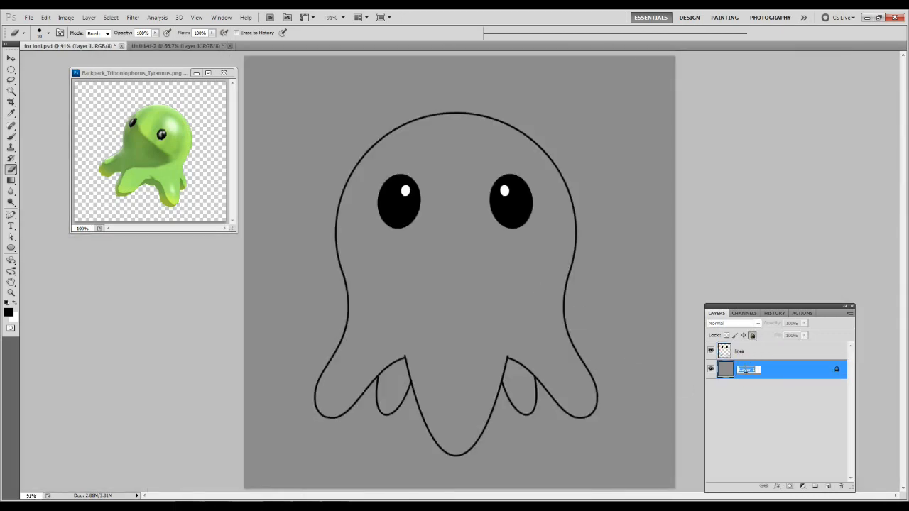
key("Return")
Create a group above the "back" layer containing two new layers, the lower named "shade" and the upper "light".
left_click(815, 487)
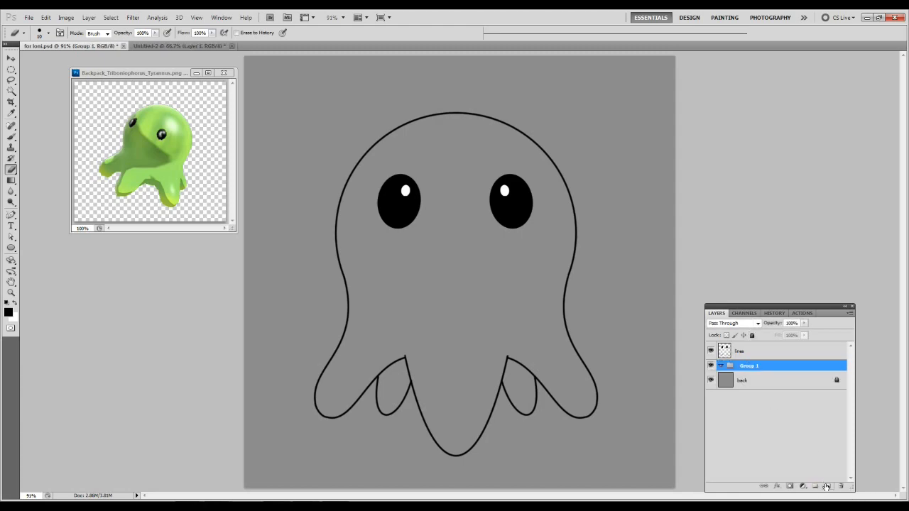
left_click(829, 487)
left_click(829, 487)
double_click(751, 399)
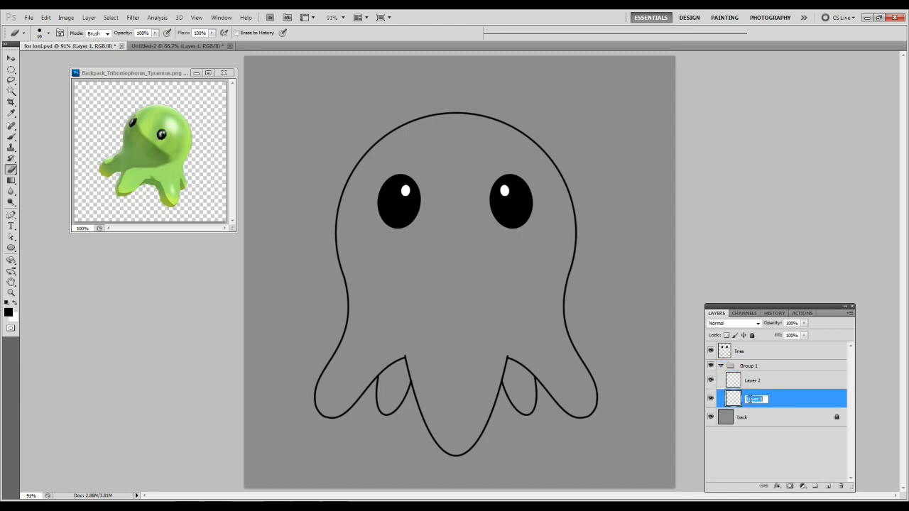
key("Return")
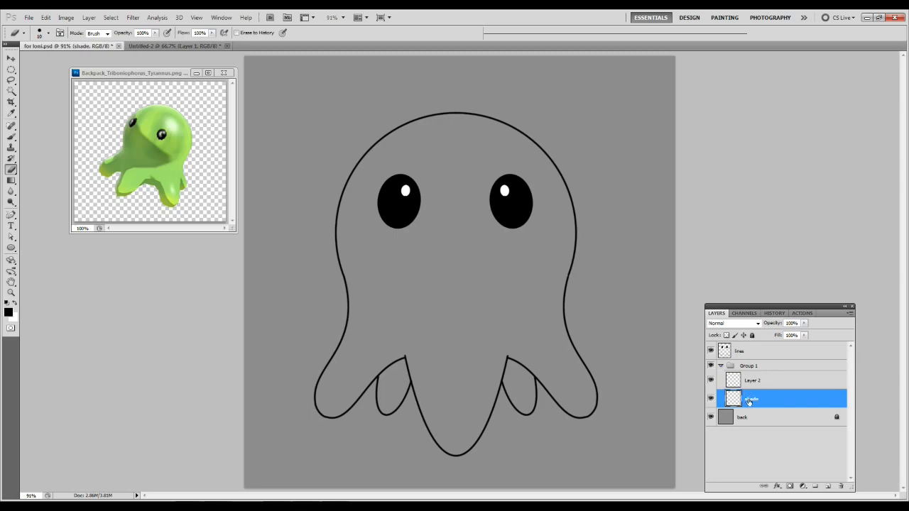
double_click(749, 381)
left_click(821, 278)
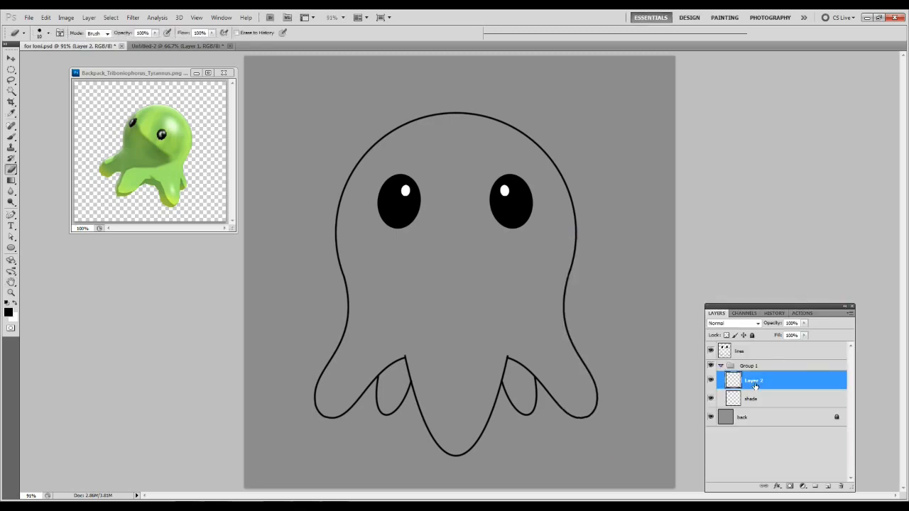
double_click(751, 381)
key("Return")
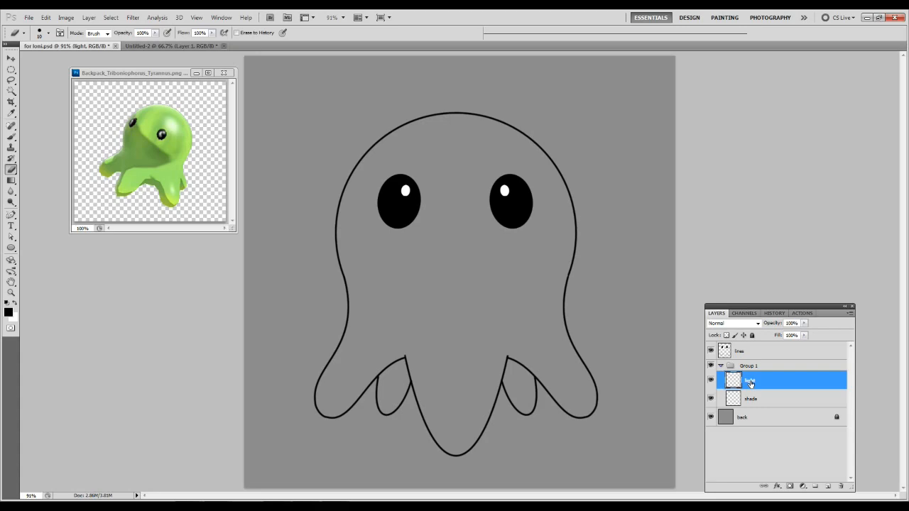
Set the blend mode of both the "shade" and "light" layers to Soft Light.
left_click(745, 413)
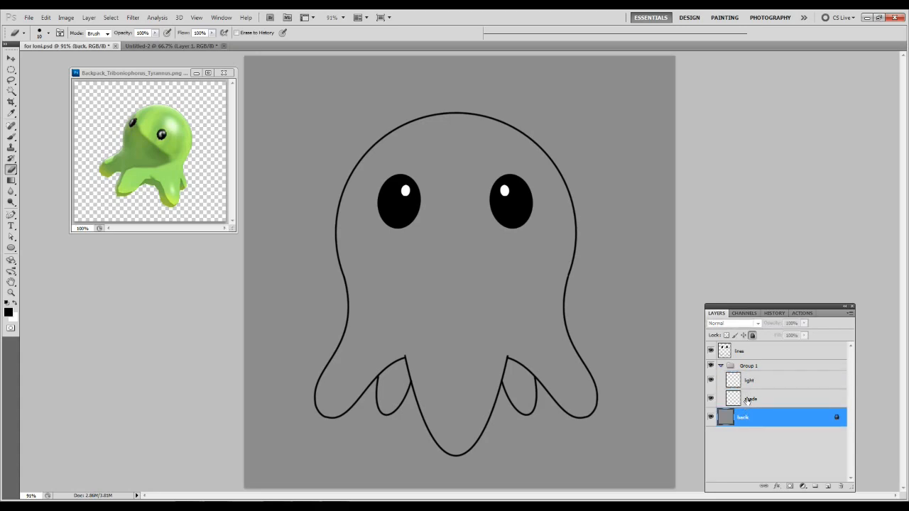
left_click(746, 400)
left_click(739, 324)
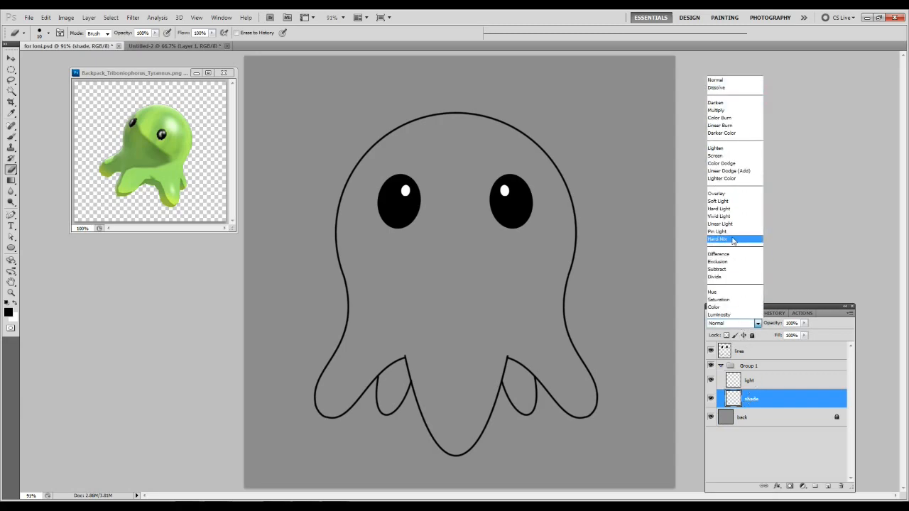
left_click(728, 203)
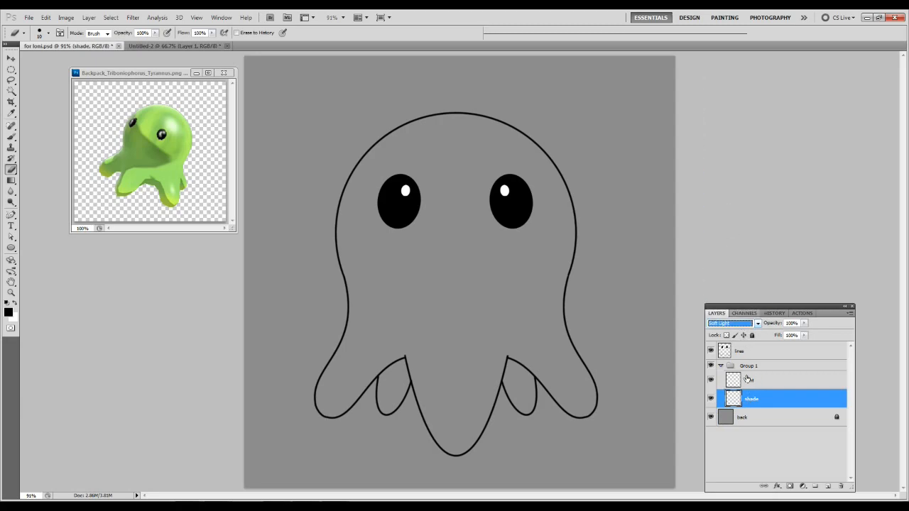
left_click(749, 380)
left_click(738, 323)
left_click(723, 202)
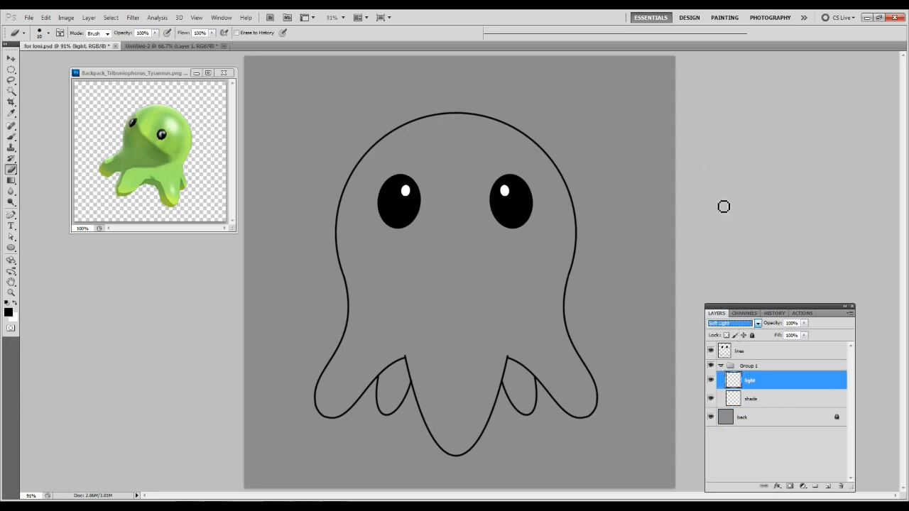
left_click(755, 400)
mouse_move(393, 373)
left_mouse_down()
mouse_move(384, 395)
mouse_move(400, 390)
mouse_move(381, 411)
left_mouse_up()
key("b")
key("bracketright")
key("bracketright")
key("bracketright")
key("bracketright")
key("bracketright")
key("bracketright")
key("bracketright")
left_click_drag(406, 365, 383, 385)
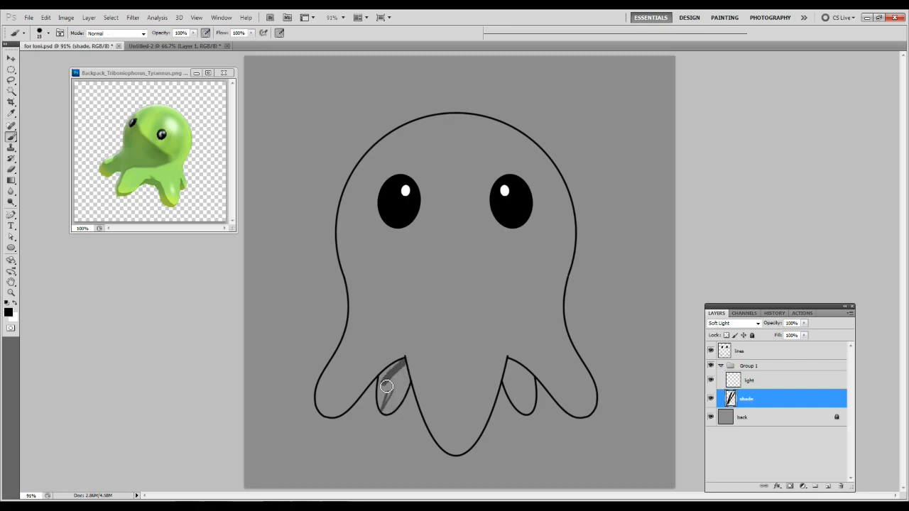
key("ctrl+z")
key("ctrl+BackSpace")
key("ctrl+z")
key("ctrl+a")
key("Delete")
key("ctrl+d")
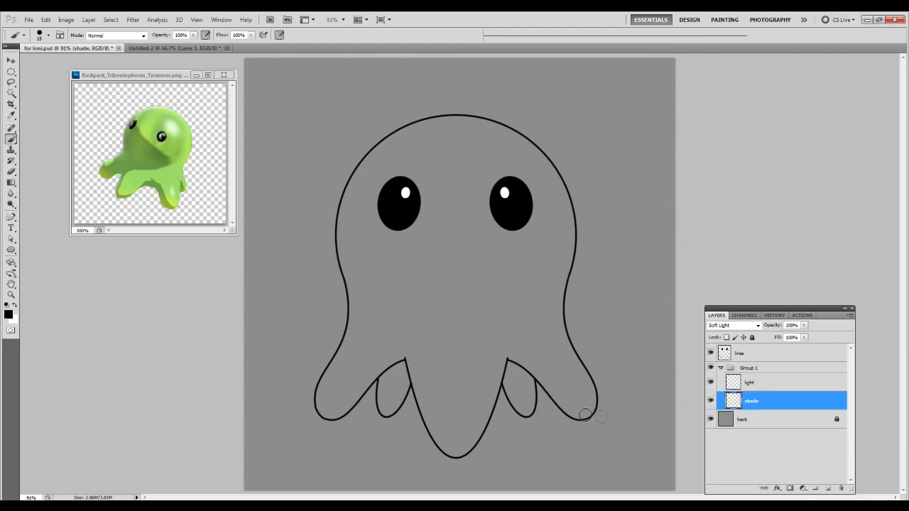
Paint black shading on the "shade" layer over the small back legs and along the centre and outer legs' right-hand edges.
mouse_move(389, 392)
left_mouse_down()
mouse_move(406, 361)
mouse_move(384, 388)
mouse_move(377, 416)
left_mouse_up()
mouse_move(508, 361)
left_mouse_down()
mouse_move(539, 397)
mouse_move(511, 369)
mouse_move(516, 413)
mouse_move(531, 390)
mouse_move(510, 362)
mouse_move(452, 456)
mouse_move(558, 406)
mouse_move(597, 420)
mouse_move(561, 305)
left_mouse_up()
mouse_move(346, 288)
left_mouse_down()
mouse_move(517, 319)
mouse_move(571, 283)
left_mouse_up()
key("ctrl+z")
Draw a curved path across the body below the eyes, from contour to contour, and stroke it with the brush on "shade".
key("p")
left_click(346, 287)
left_click_drag(462, 324, 504, 318)
left_click_drag(577, 288, 577, 280)
key("a")
right_click(524, 311)
right_click(461, 325)
left_click(497, 331)
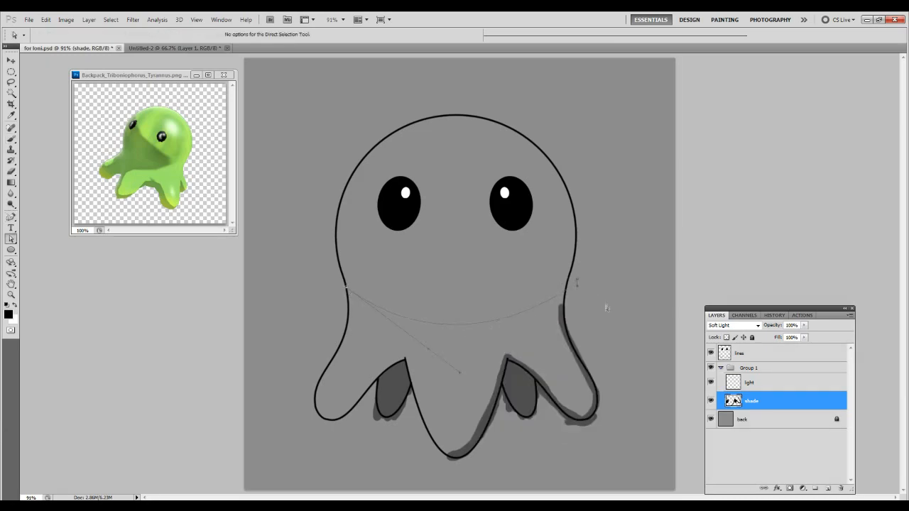
key("b")
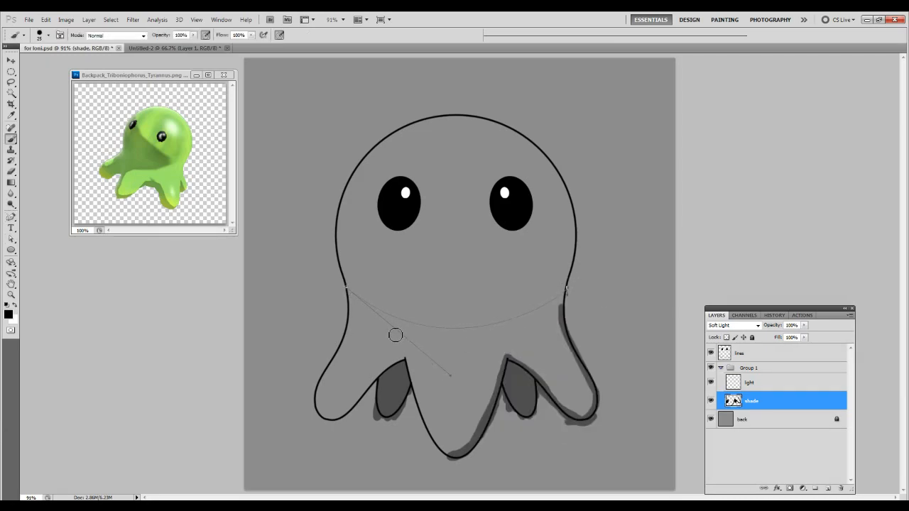
right_click(351, 321)
left_click(377, 379)
Paint the remaining black shading along the contours of the head, body and legs.
mouse_move(421, 404)
left_mouse_down()
mouse_move(395, 367)
mouse_move(337, 420)
mouse_move(325, 384)
mouse_move(351, 302)
mouse_move(341, 227)
mouse_move(388, 147)
mouse_move(359, 178)
mouse_move(436, 123)
mouse_move(517, 134)
mouse_move(562, 208)
mouse_move(571, 254)
mouse_move(573, 214)
mouse_move(563, 313)
left_mouse_up()
mouse_move(508, 360)
left_mouse_down()
mouse_move(552, 399)
mouse_move(595, 399)
mouse_move(562, 315)
mouse_move(576, 236)
left_mouse_up()
left_click_drag(405, 369, 431, 421)
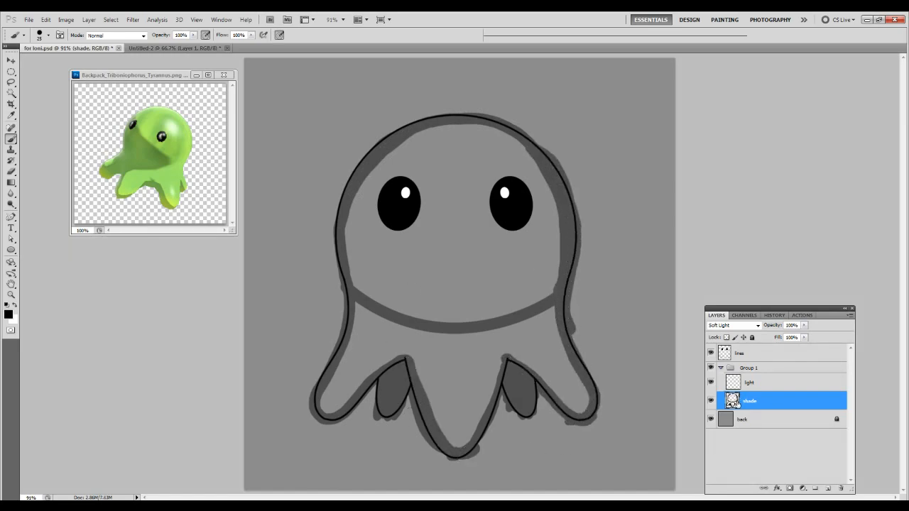
Switch the foreground colour to white and add a layer named "spotlight" above the "light" layer.
left_click(738, 383)
key("x")
left_click(828, 488)
double_click(752, 383)
type("spotlight")
key("Return")
Paint a white oval highlight above the right-hand eye on "spotlight" and set the layer to Soft Light.
mouse_move(483, 151)
left_mouse_down()
mouse_move(502, 209)
mouse_move(519, 177)
mouse_move(495, 180)
mouse_move(504, 174)
mouse_move(479, 158)
left_mouse_up()
left_click(720, 325)
left_click(718, 203)
Paint white light areas on the "light" layer in the middle of the legs and across the face.
key("alt+bracketleft")
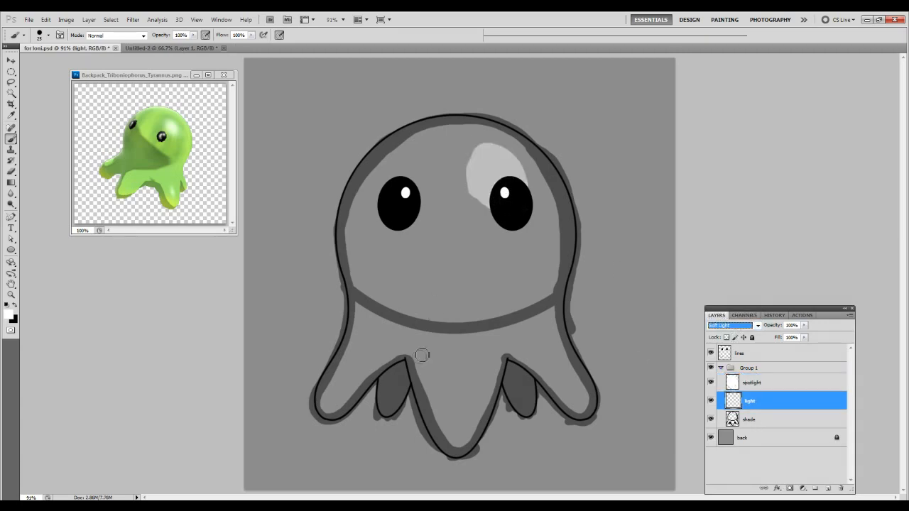
mouse_move(327, 408)
left_mouse_down()
mouse_move(367, 332)
mouse_move(362, 377)
left_mouse_up()
mouse_move(454, 361)
left_mouse_down()
mouse_move(462, 430)
mouse_move(499, 360)
mouse_move(462, 434)
mouse_move(373, 334)
mouse_move(511, 334)
mouse_move(547, 355)
left_mouse_up()
mouse_move(394, 279)
left_mouse_down()
mouse_move(476, 170)
mouse_move(493, 290)
mouse_move(395, 236)
mouse_move(416, 219)
mouse_move(406, 191)
mouse_move(481, 230)
mouse_move(399, 245)
mouse_move(442, 208)
mouse_move(396, 244)
mouse_move(469, 177)
mouse_move(457, 271)
mouse_move(489, 181)
mouse_move(480, 265)
mouse_move(495, 256)
mouse_move(397, 256)
mouse_move(473, 181)
mouse_move(491, 258)
mouse_move(443, 160)
mouse_move(387, 241)
mouse_move(486, 273)
mouse_move(458, 152)
mouse_move(416, 265)
left_mouse_up()
key("bracketright")
key("bracketright")
key("bracketright")
key("bracketright")
key("bracketright")
key("bracketright")
Collapse and hide Group 1, and add a new layer directly above the "back" layer.
left_click(720, 368)
left_click(710, 368)
left_click(754, 383)
left_click(828, 488)
Paint the creature's head light green on the new layer, staying inside the outline.
mouse_move(433, 244)
left_mouse_down()
mouse_move(379, 206)
mouse_move(399, 201)
mouse_move(537, 232)
mouse_move(386, 252)
mouse_move(348, 192)
mouse_move(337, 206)
mouse_move(357, 183)
mouse_move(490, 135)
mouse_move(451, 121)
mouse_move(372, 153)
mouse_move(472, 283)
mouse_move(543, 206)
mouse_move(487, 134)
mouse_move(551, 181)
mouse_move(583, 234)
left_mouse_up()
left_click(339, 500)
left_click(365, 272)
left_click(503, 97)
key("e")
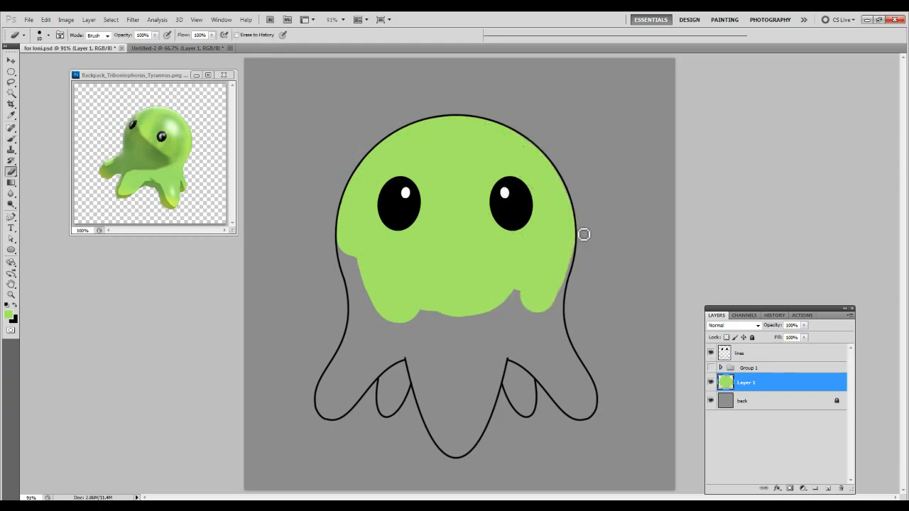
Fill the rest of the body and all the legs with light green, erasing paint that spills past the outline.
key("b")
key("ctrl+space")
left_click_drag(298, 192, 483, 477)
mouse_move(370, 380)
left_mouse_down()
mouse_move(351, 363)
mouse_move(421, 265)
mouse_move(399, 163)
mouse_move(408, 191)
left_mouse_up()
key("e")
mouse_move(380, 138)
left_mouse_down()
mouse_move(397, 221)
mouse_move(402, 142)
left_mouse_up()
key("b")
key("e")
key("b")
mouse_move(375, 375)
left_mouse_down()
mouse_move(388, 322)
mouse_move(420, 272)
mouse_move(541, 248)
left_mouse_up()
key("e")
key("b")
mouse_move(453, 317)
left_mouse_down()
mouse_move(482, 333)
mouse_move(458, 342)
mouse_move(287, 291)
left_mouse_up()
mouse_move(395, 414)
left_mouse_down()
mouse_move(456, 261)
mouse_move(403, 405)
mouse_move(326, 266)
mouse_move(376, 386)
mouse_move(450, 280)
mouse_move(536, 186)
mouse_move(548, 136)
mouse_move(476, 258)
mouse_move(497, 319)
mouse_move(490, 298)
mouse_move(532, 276)
mouse_move(543, 320)
mouse_move(576, 346)
left_mouse_up()
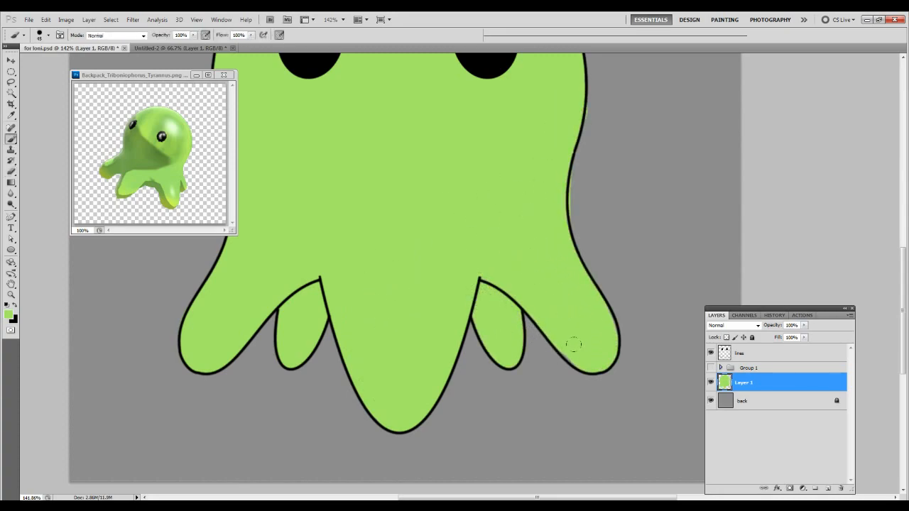
Clean up the green fill's edge along the body and head outline with the eraser and brush.
left_click_drag(500, 313, 410, 484)
key("e")
left_click_drag(487, 396, 486, 349)
left_click_drag(502, 286, 503, 278)
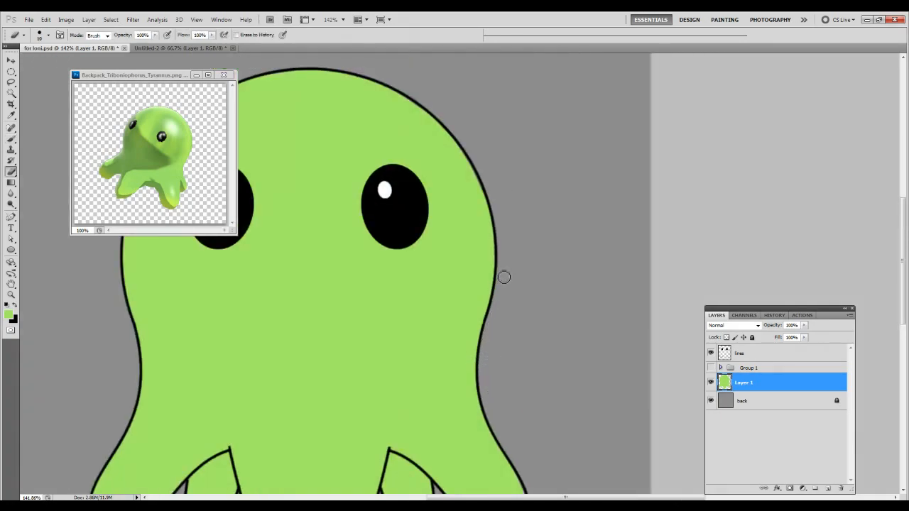
key("b")
left_click_drag(343, 318, 457, 310)
key("z")
left_click(450, 315, "alt")
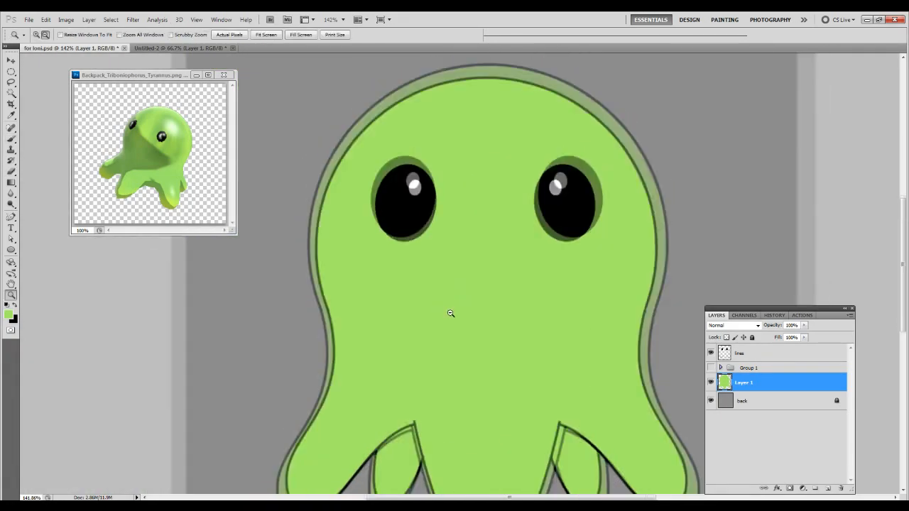
left_click(461, 313, "alt")
Duplicate the "shade" and "light" layers, move the copies out of the group and clip them to the green layer.
left_click(720, 368)
left_click(747, 402)
left_click(747, 421, "shift")
right_click(748, 419)
left_click(781, 226)
key("Return")
left_click_drag(754, 402, 747, 450)
left_click(721, 350)
key("ctrl+alt+g")
Apply a 13-pixel Gaussian Blur to "shade copy", repeat the blur on "light copy" and set "light copy" to 50% opacity.
left_click(757, 402)
left_click(133, 19)
mouse_move(142, 112)
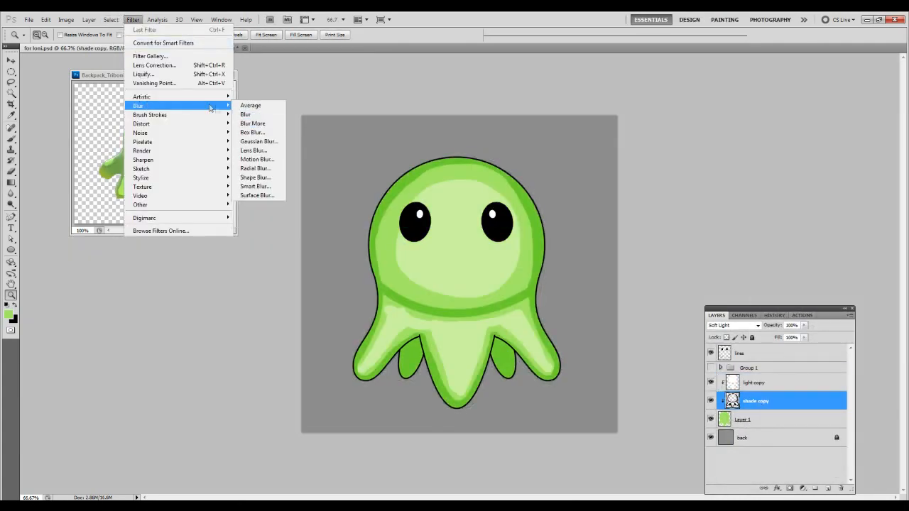
left_click(255, 152)
type("13")
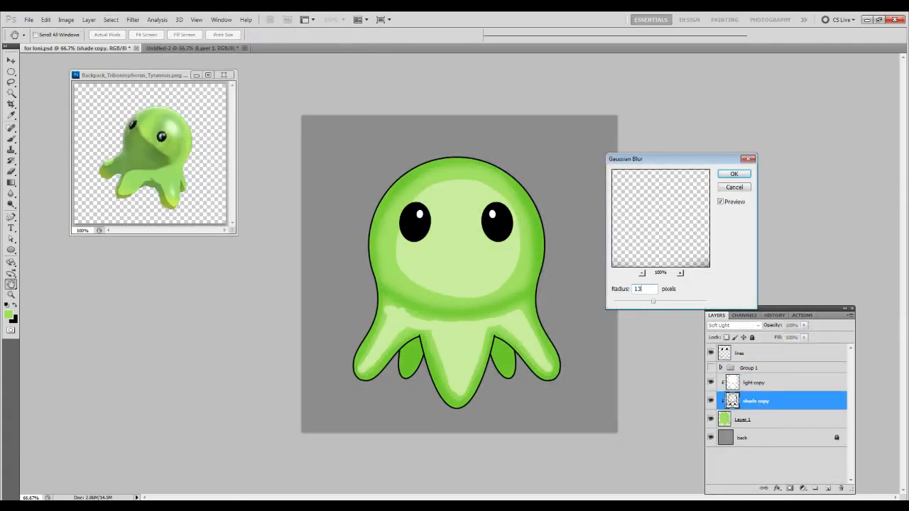
key("Return")
left_click(754, 383)
key("5")
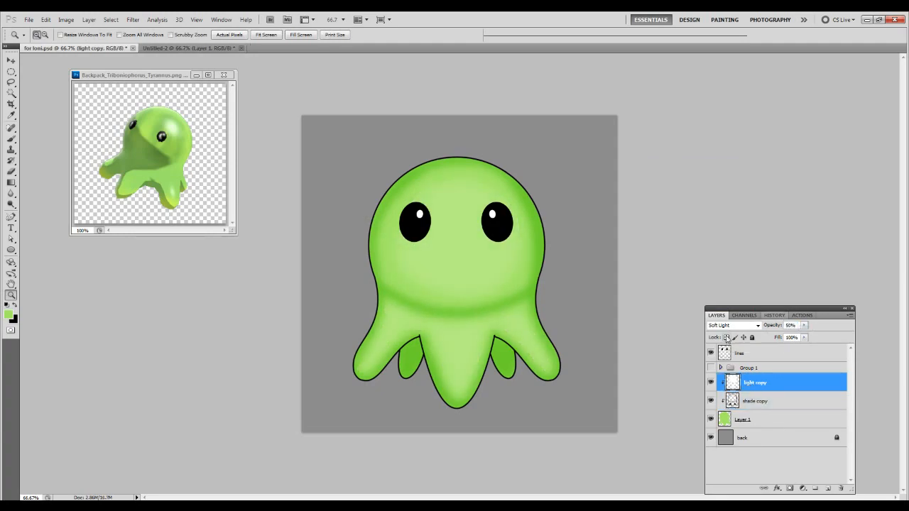
Move "spotlight" out of the group, clip it above "light copy", and soften it with the same blur and 50% opacity.
left_click(721, 368)
left_click_drag(757, 387, 756, 428)
left_click(720, 368)
key("ctrl+alt+g")
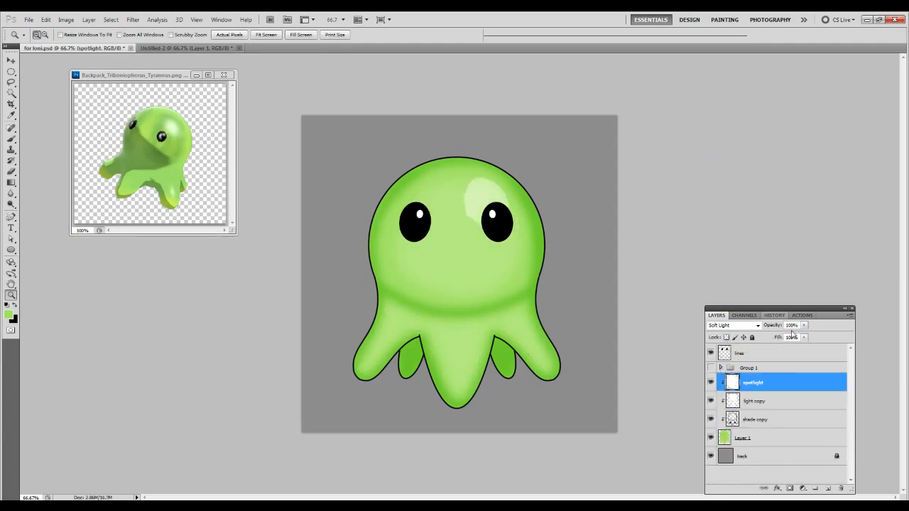
key("5")
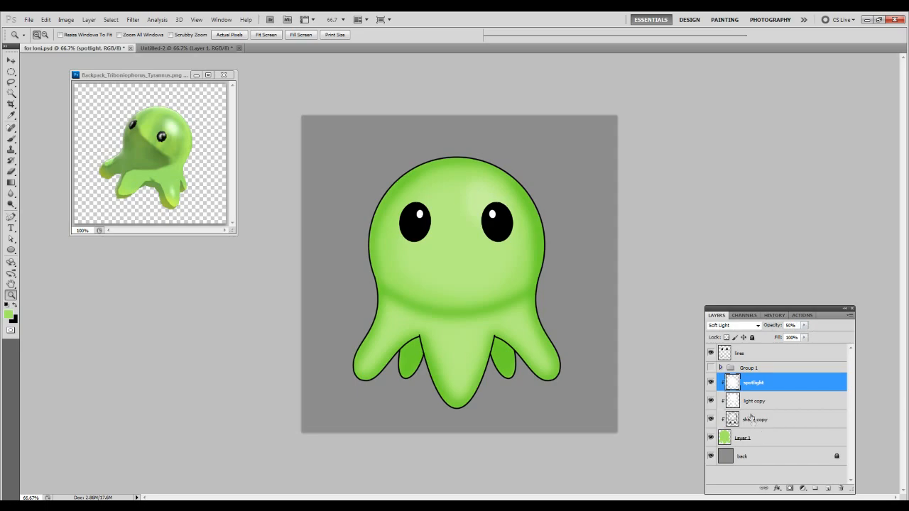
Add a layer clipped to "lines" and paint the body outlines on it in the darker shading green.
left_click(750, 358)
left_click(828, 489)
key("ctrl+alt+g")
key("b")
left_click(391, 193, "alt")
mouse_move(390, 189)
left_mouse_down()
mouse_move(372, 249)
mouse_move(365, 360)
mouse_move(354, 377)
mouse_move(406, 361)
mouse_move(411, 349)
mouse_move(478, 401)
mouse_move(481, 381)
mouse_move(553, 376)
mouse_move(539, 280)
mouse_move(485, 158)
mouse_move(390, 182)
left_mouse_up()
Hide the three clipped shading layers and paint base green into the gaps along the right-hand outline on Layer 1.
left_click(742, 456)
left_click_drag(710, 438, 711, 401)
left_click(476, 285, "alt")
left_click_drag(466, 268, 615, 387)
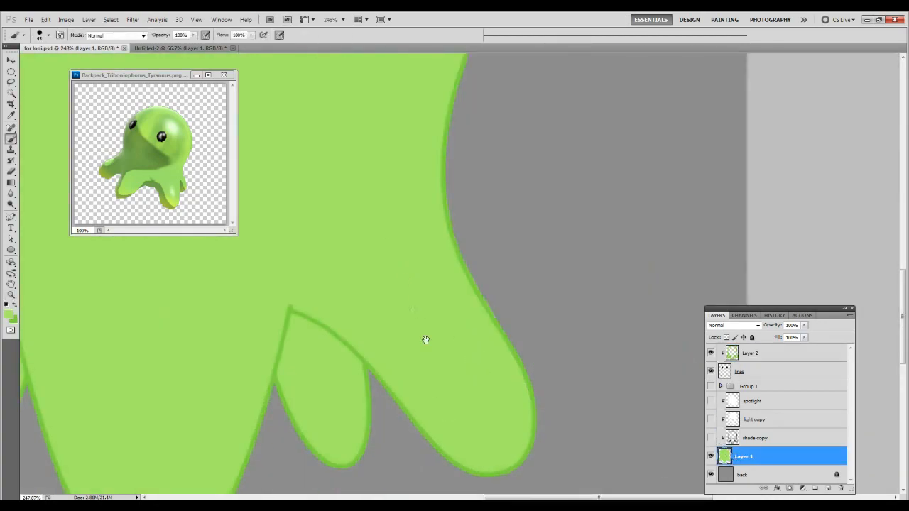
left_click_drag(425, 340, 475, 486)
left_click_drag(483, 166, 519, 342)
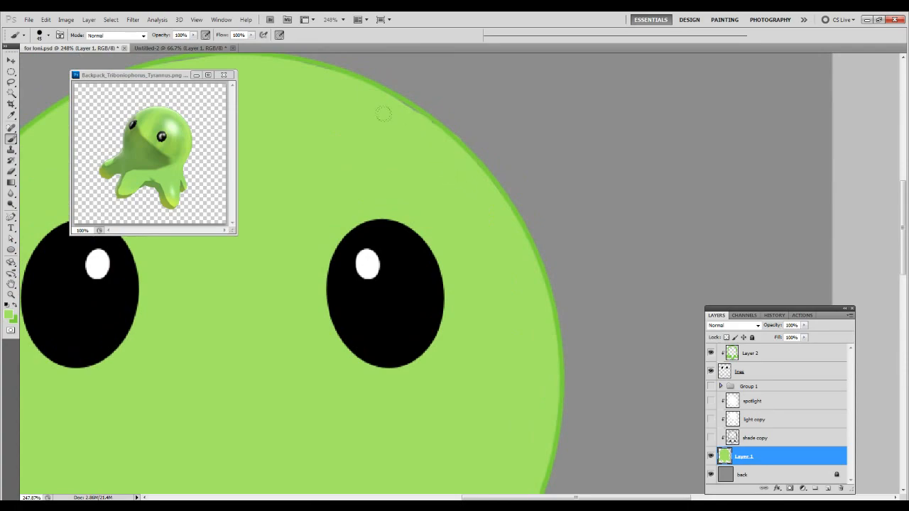
left_click_drag(400, 127, 578, 253)
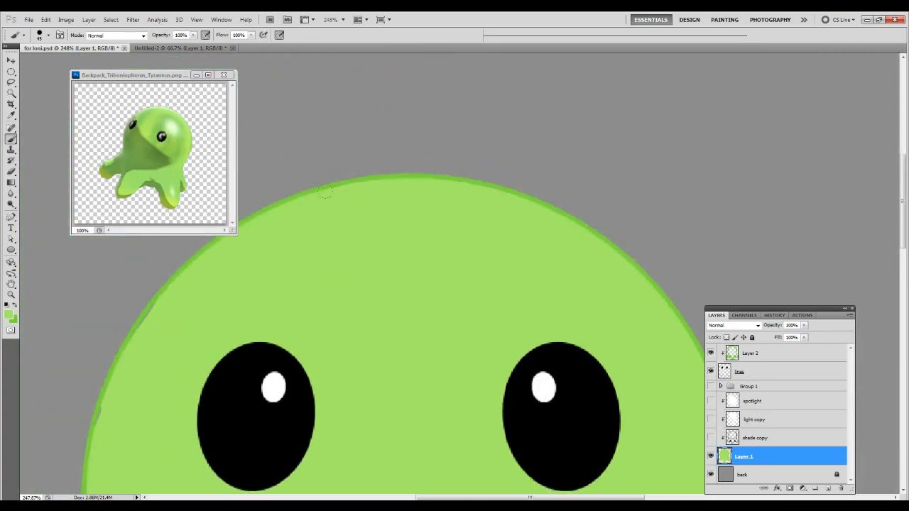
Fill the remaining gaps in the base green along the left-hand outline and around the legs.
left_click_drag(139, 379, 328, 281)
scroll(316, 259, "down", 3)
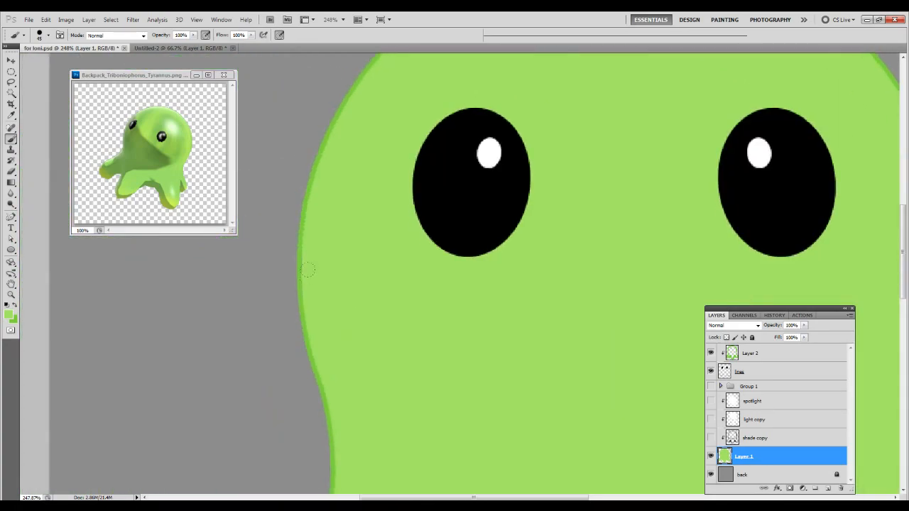
scroll(312, 213, "down", 6)
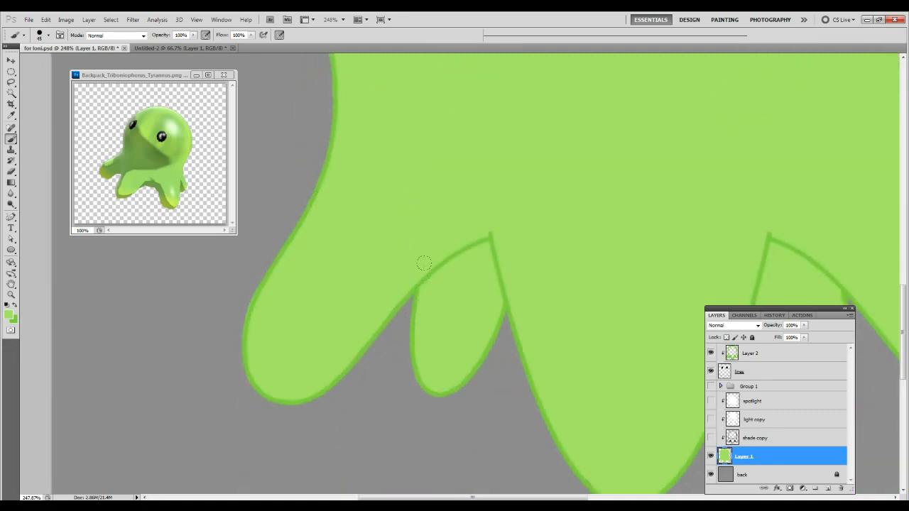
left_click_drag(573, 370, 367, 279)
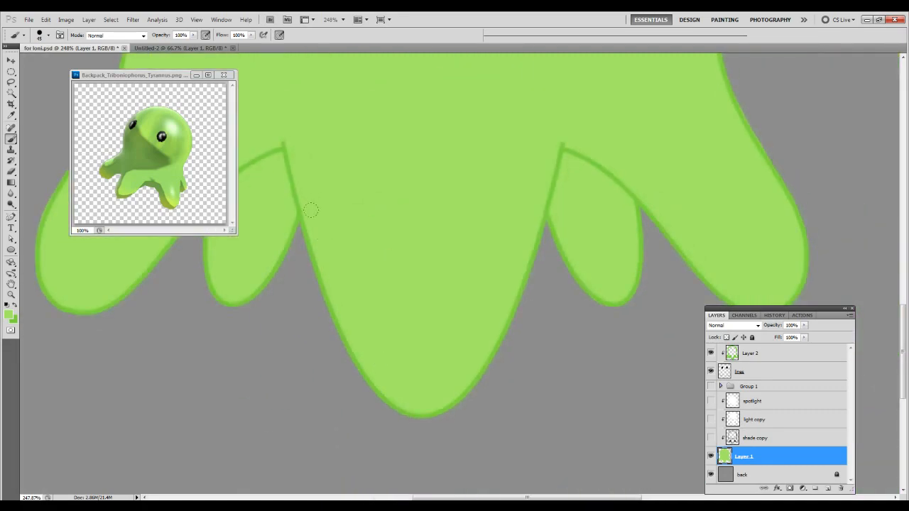
left_click_drag(614, 241, 453, 248)
left_click_drag(399, 106, 414, 390)
left_click_drag(414, 243, 414, 301)
key("z")
key("ctrl+0")
left_click(536, 327)
key("b")
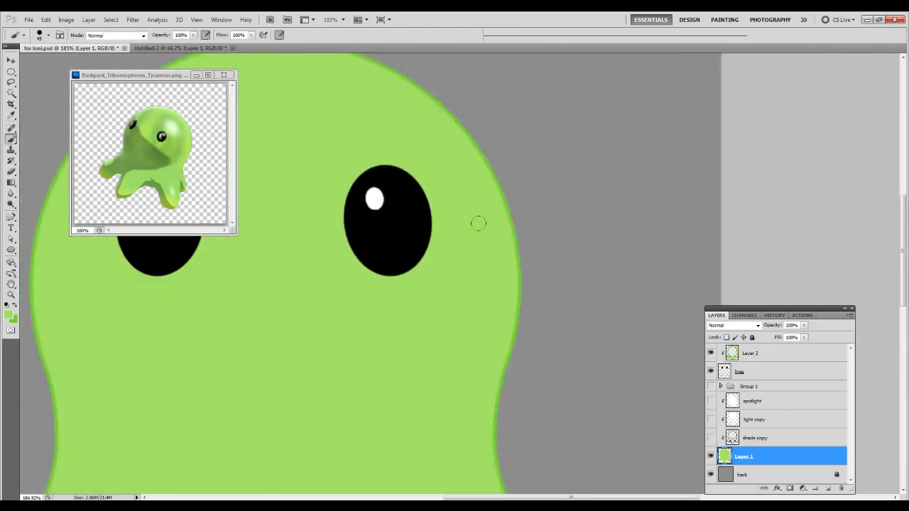
key("ctrl+0")
Darken the outline colour on Layer 2 using Hue/Saturation with a Lightness of -70.
left_click(749, 358)
key("ctrl+u")
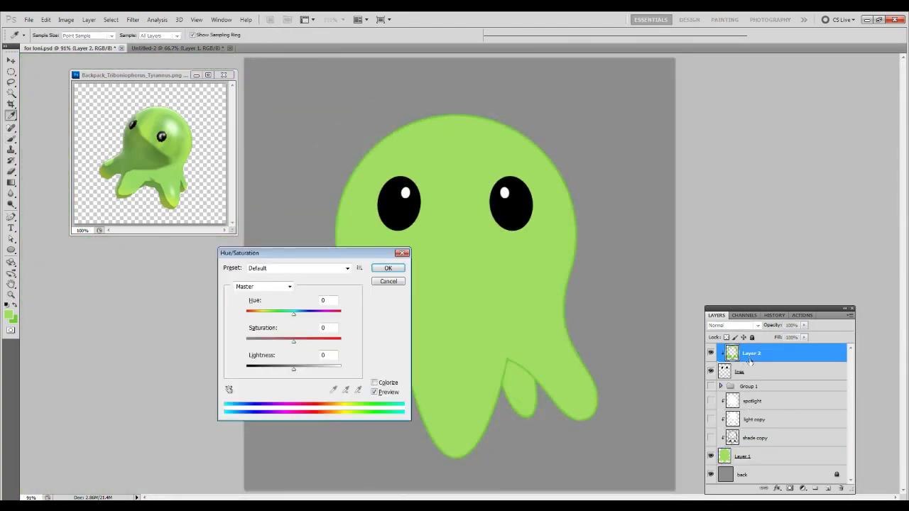
left_click_drag(334, 357, 289, 362)
type("-70")
key("Return")
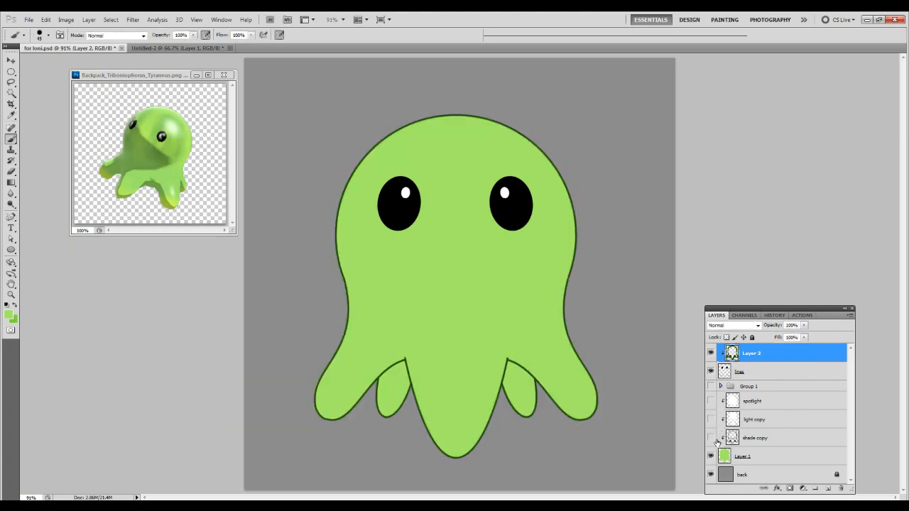
Show the "shade copy", "light copy" and "spotlight" layers again and hide the grey "back" layer.
left_click_drag(711, 438, 712, 403)
left_click(711, 475)
Play the saved action that adds the grey sphere watermark as a 50% opacity layer beside the centre leg.
left_click(774, 316)
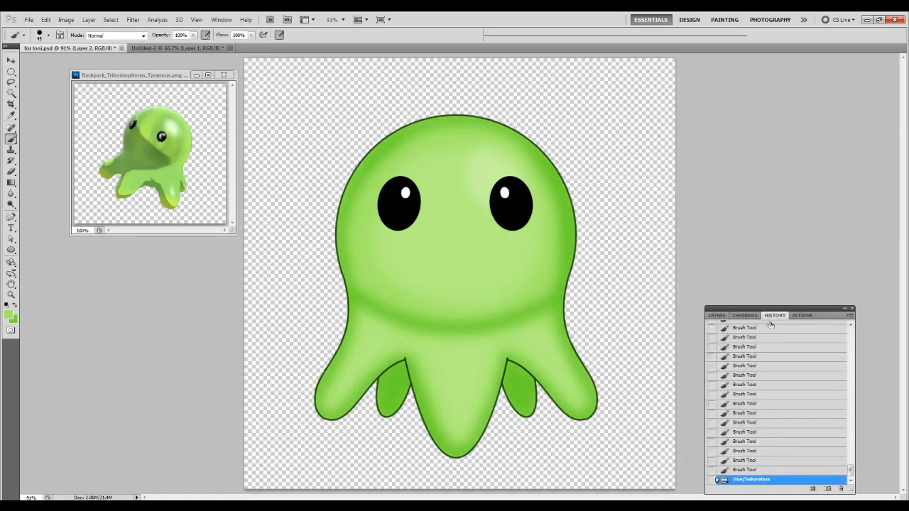
left_click(802, 316)
left_click(767, 382)
left_click(800, 488)
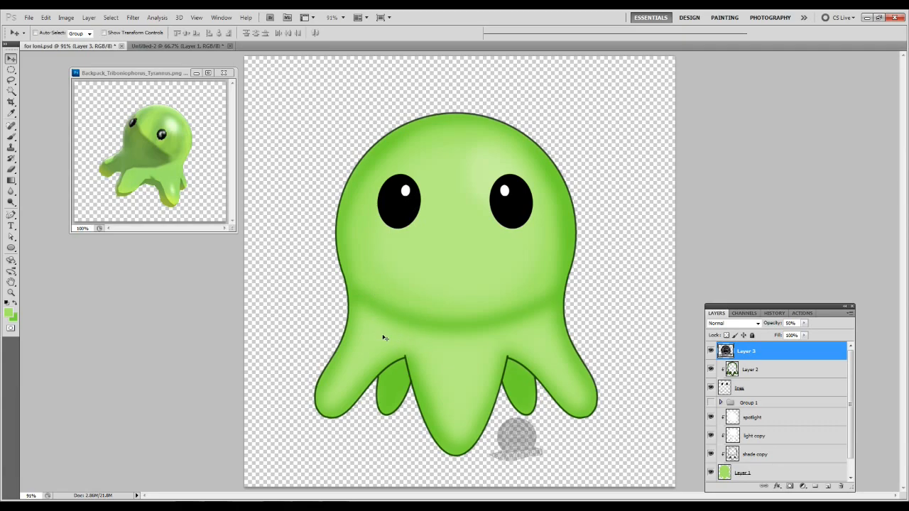
mouse_move(711, 455)
left_mouse_down()
mouse_move(710, 418)
mouse_move(708, 454)
left_mouse_up()
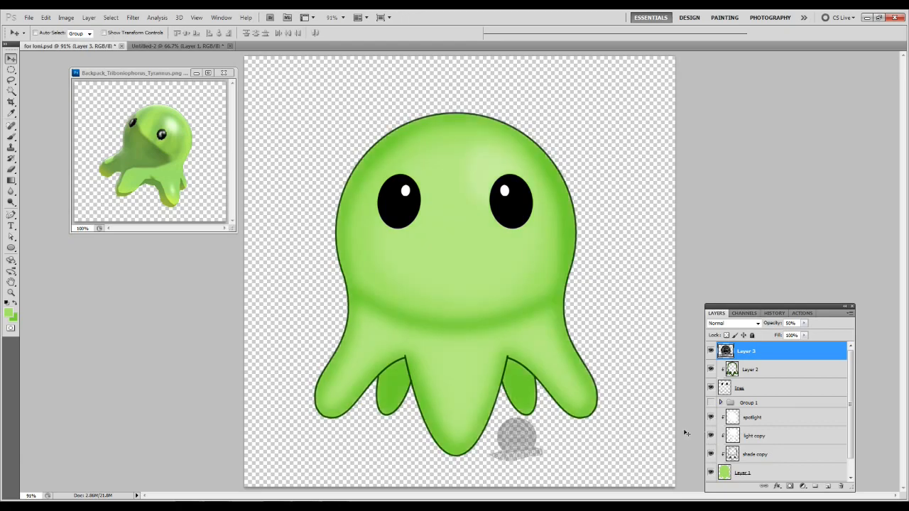